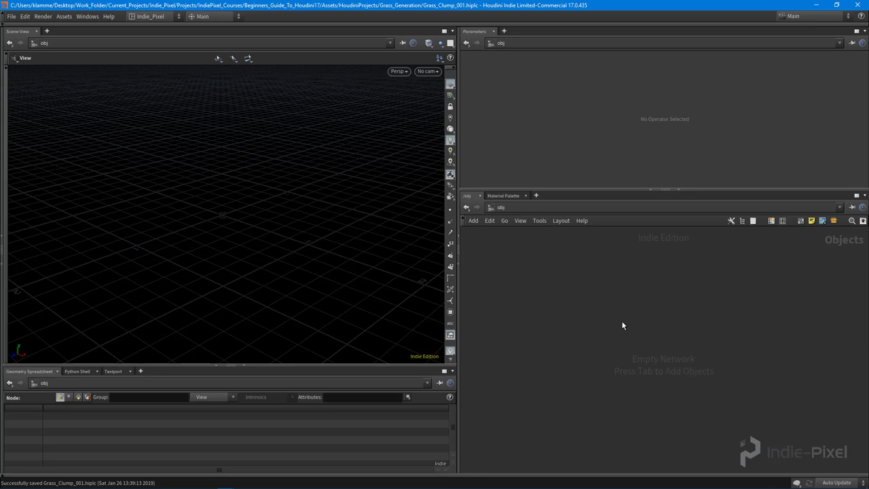
Add a Subnetwork node to the empty object network
key("Tab")
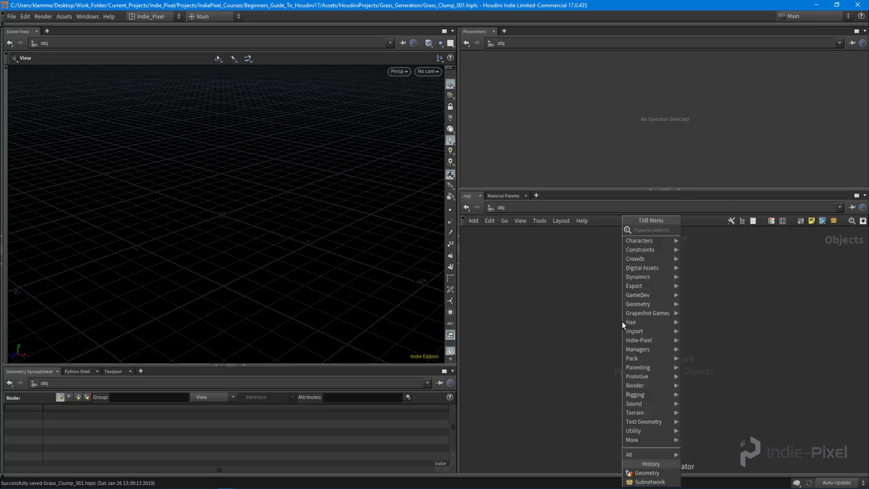
type("geo")
key("Return")
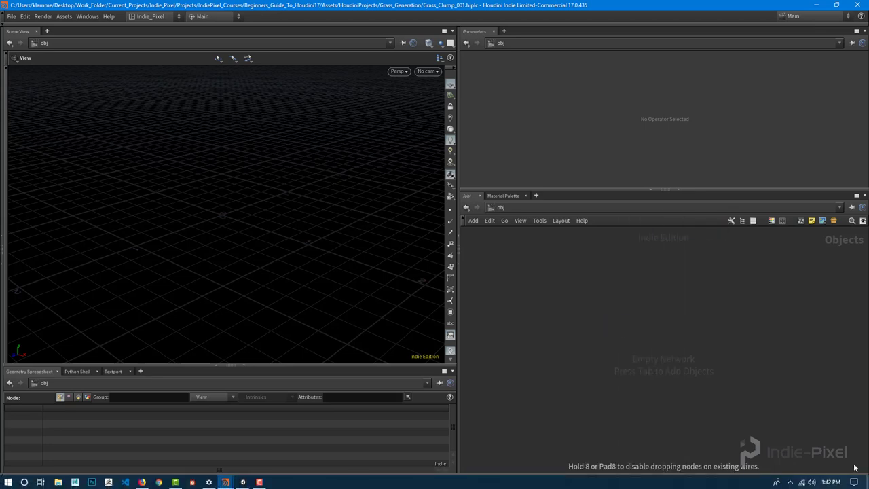
left_click(637, 338)
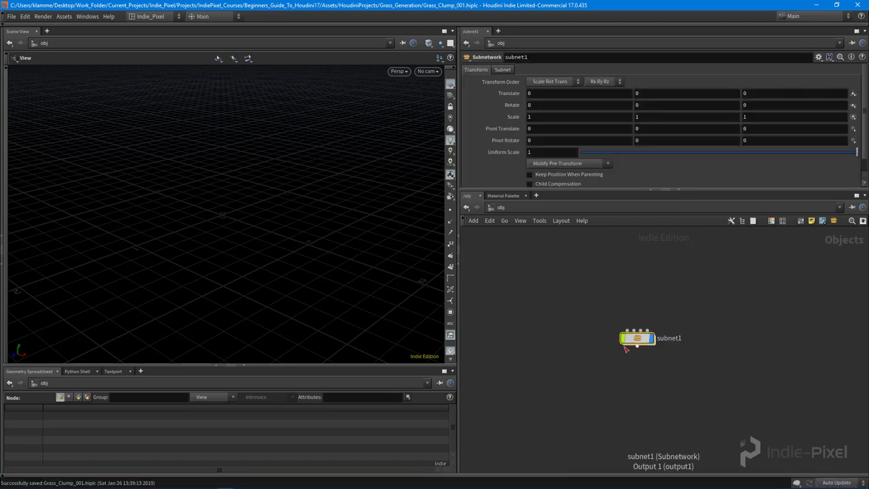
Rename the subnetwork node as Grass_Clump_GEO
double_click(672, 339)
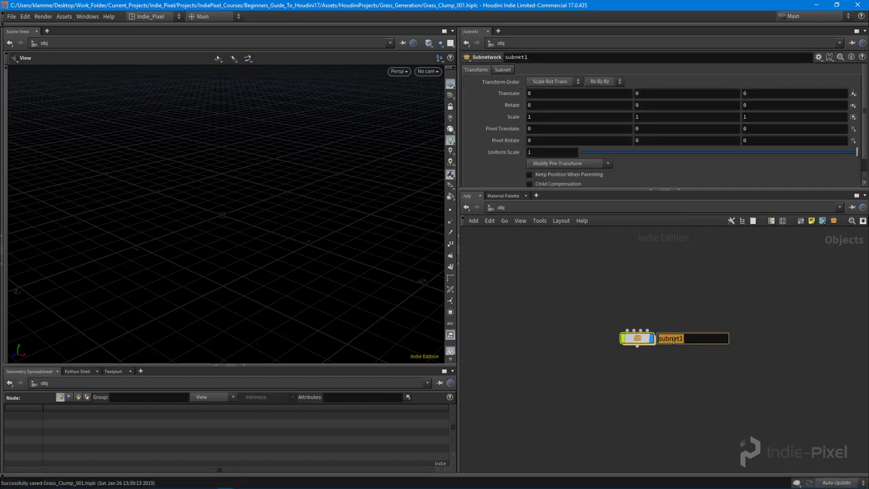
type("Grass_Clump__GEO")
key("Return")
double_click(707, 337)
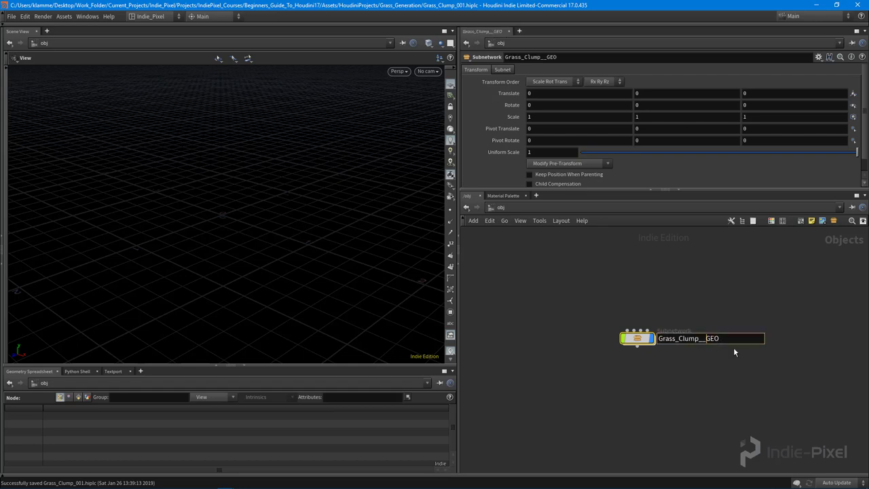
key("BackSpace")
key("Return")
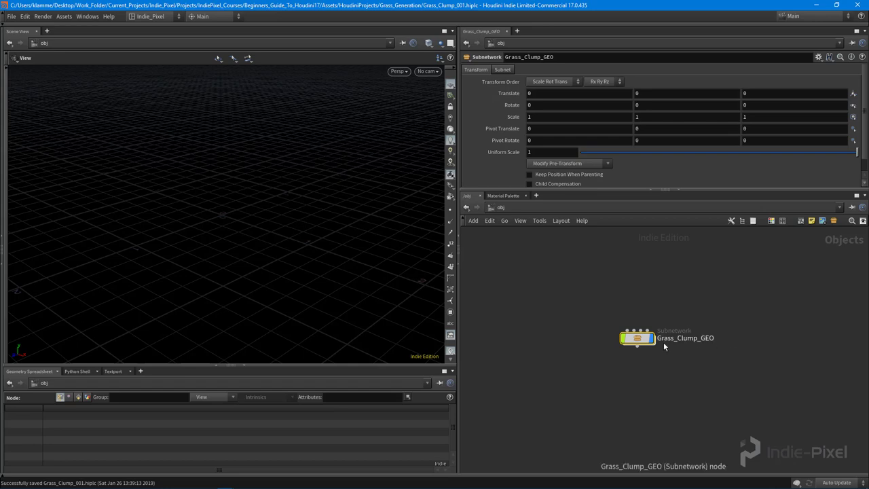
Enter the Grass_Clump_GEO subnetwork and lay out its four sub-network inputs in a compact group
double_click(645, 339)
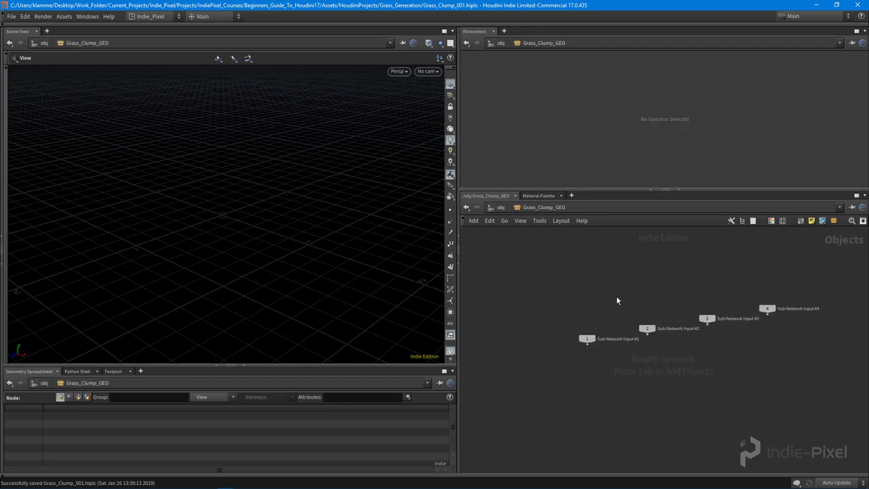
left_click_drag(561, 285, 808, 416)
key("shift+l")
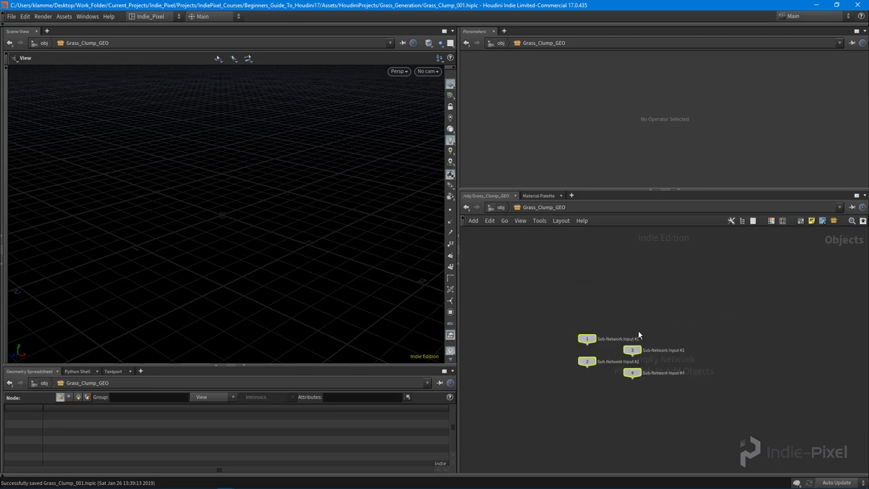
middle_click_drag(499, 410, 729, 314)
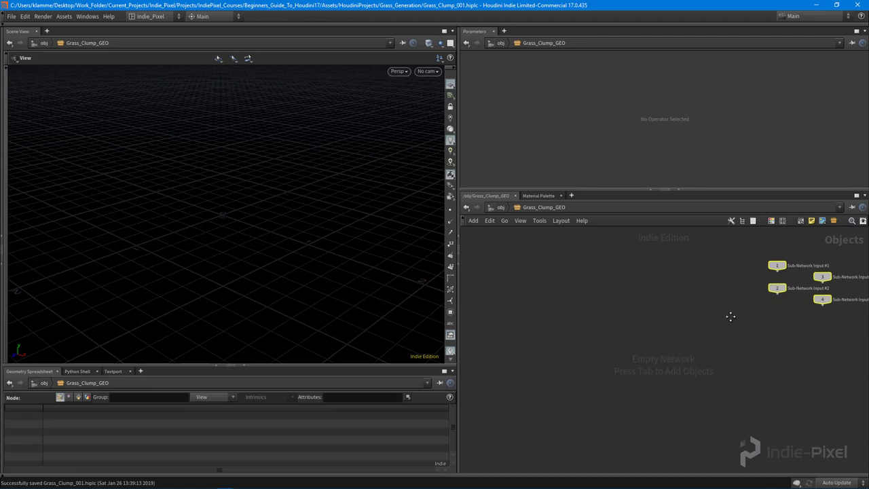
left_click(825, 366)
middle_click_drag(738, 382, 730, 377)
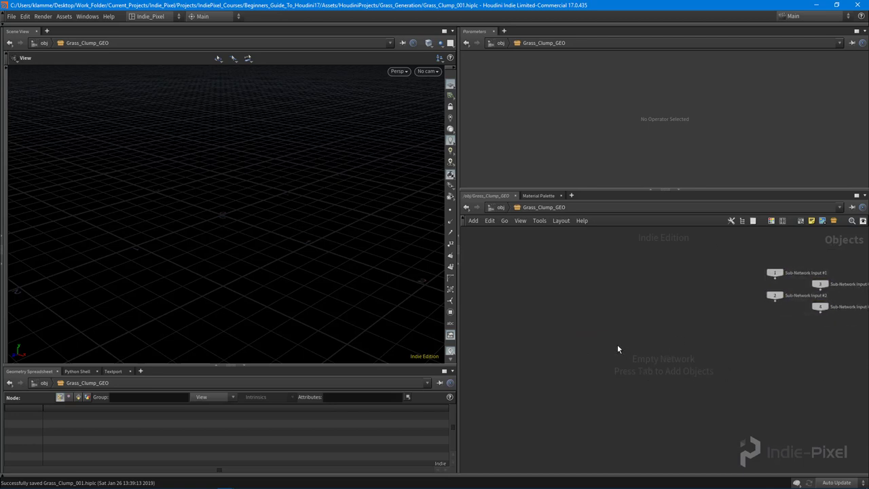
key("u")
mouse_move(620, 343)
left_mouse_down()
mouse_move(635, 337)
mouse_move(628, 334)
left_mouse_up()
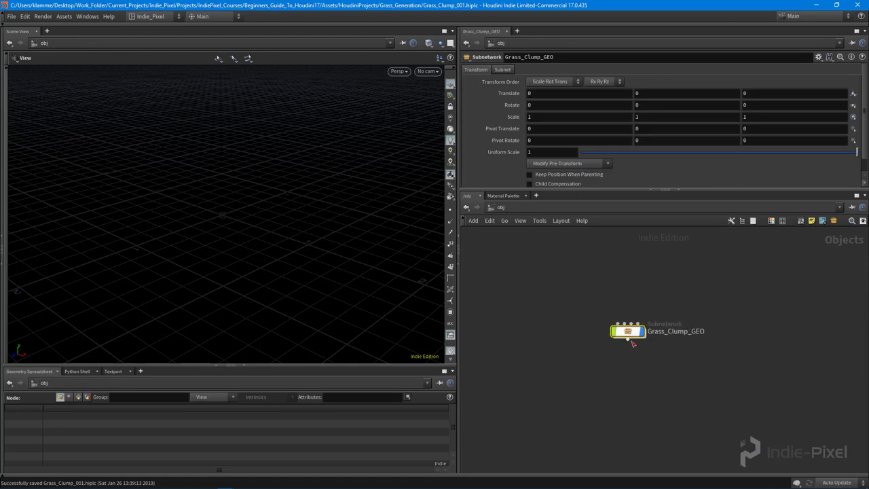
double_click(617, 336)
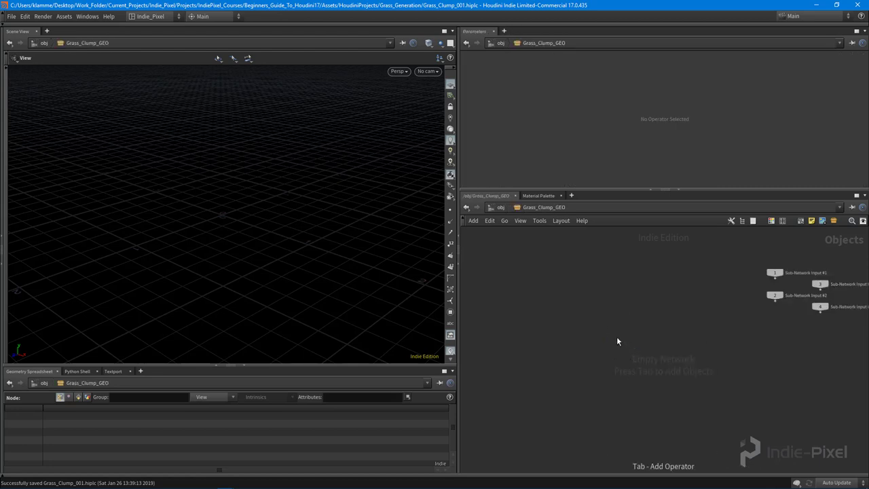
Add three Geometry nodes stacked vertically inside the Grass_Clump_GEO subnetwork
key("Tab")
key("Escape")
key("Tab")
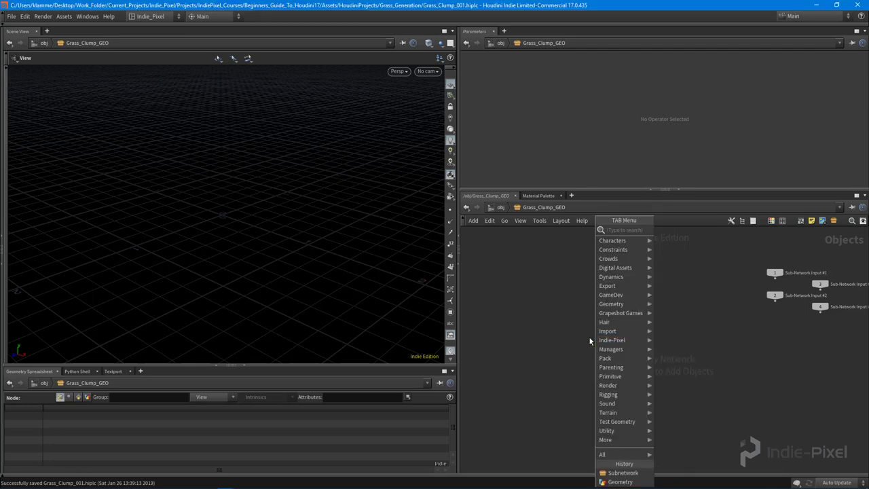
mouse_move(603, 343)
key("Escape")
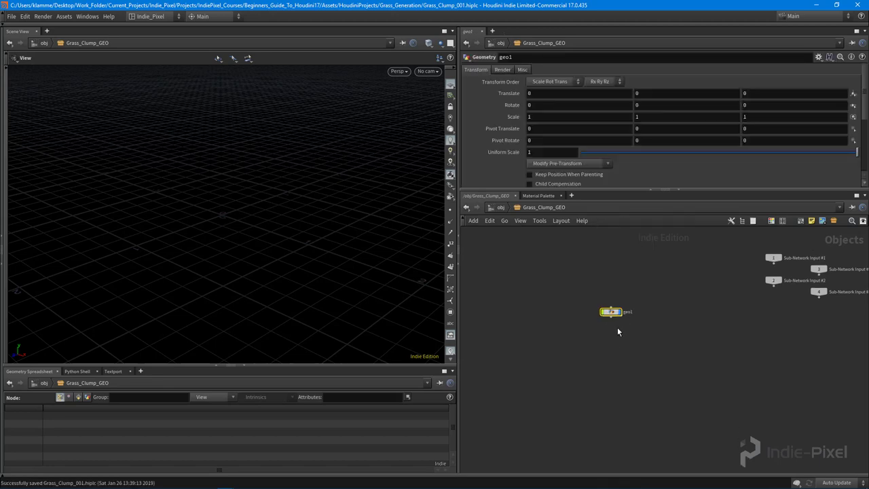
key("Tab")
left_click(641, 473)
left_click(613, 333)
scroll(612, 334, "up", 5)
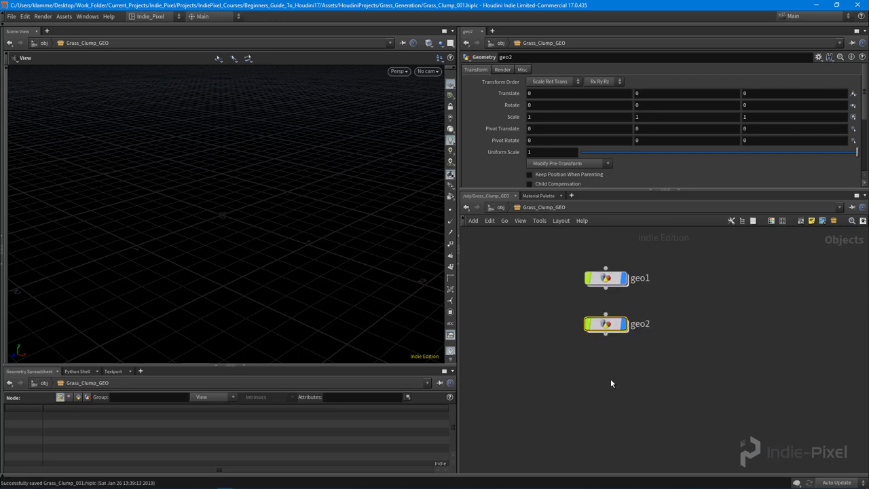
key("Tab")
left_click(635, 473)
left_click(613, 368)
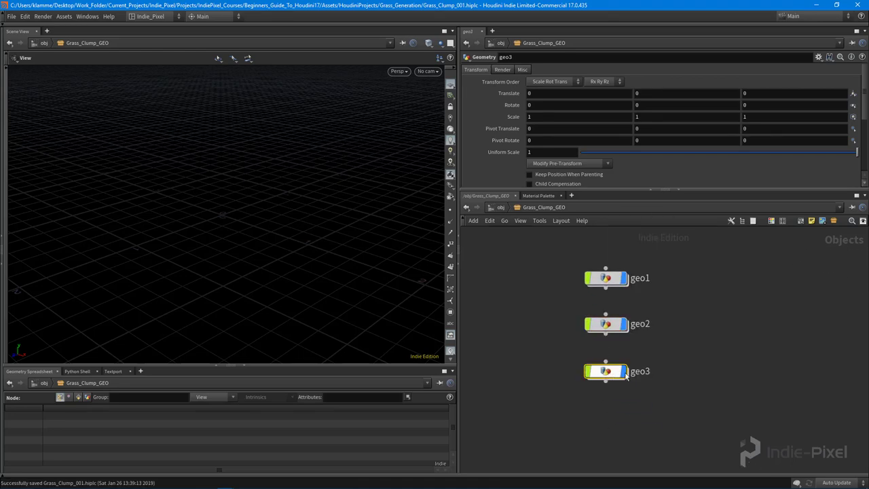
Rename the first geometry node gass_blade and the second one grass_texture_sheet
double_click(642, 289)
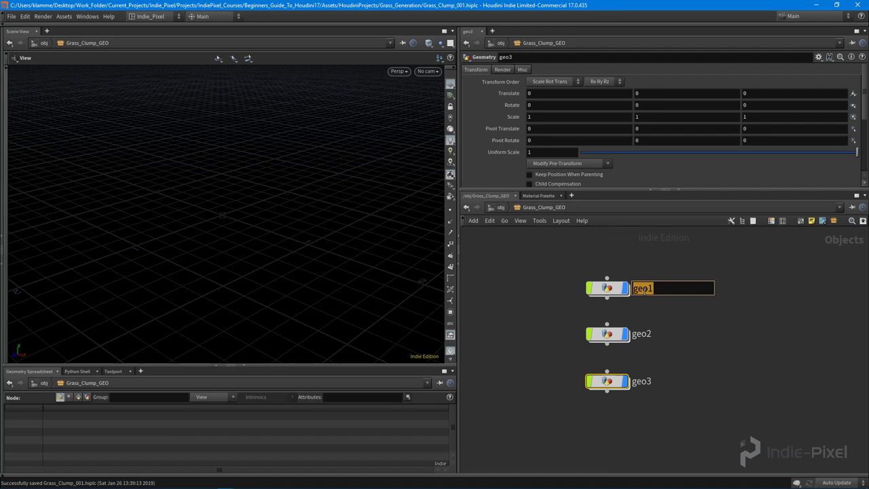
type("gass_blade")
key("Return")
double_click(649, 338)
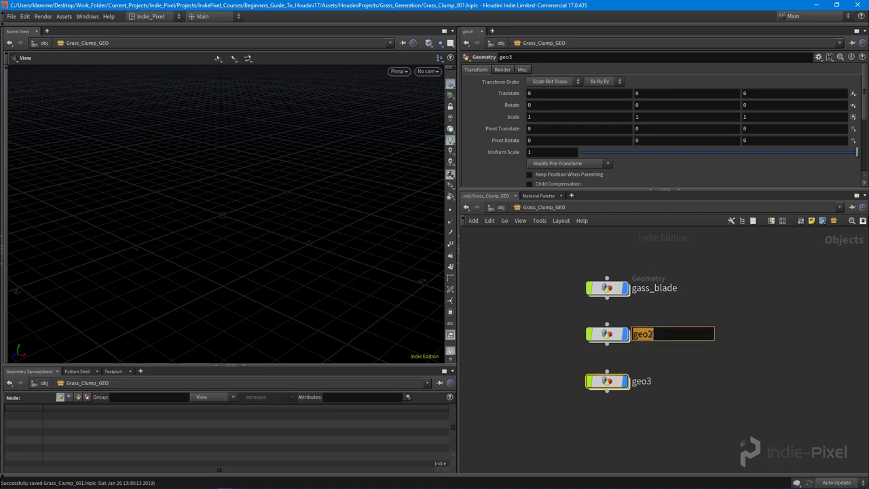
key("BackSpace")
type("grass_texture_sheet")
key("Return")
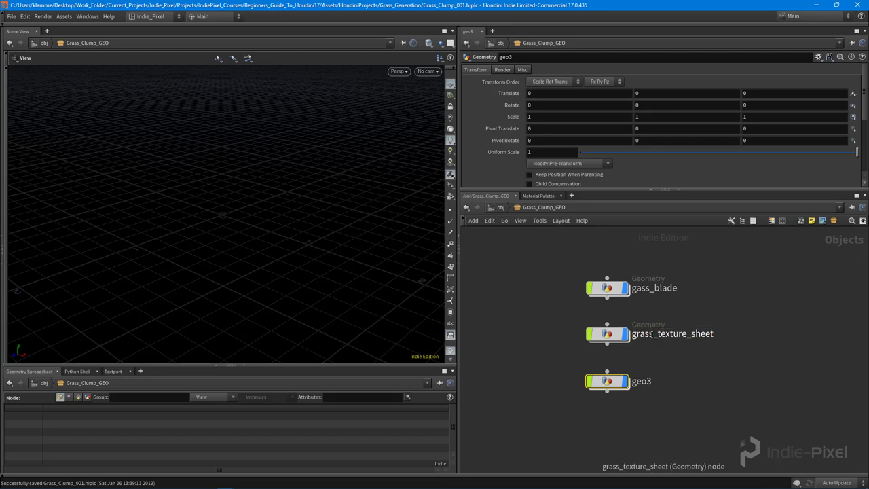
Rename the third geometry node as grass_clump
double_click(645, 381)
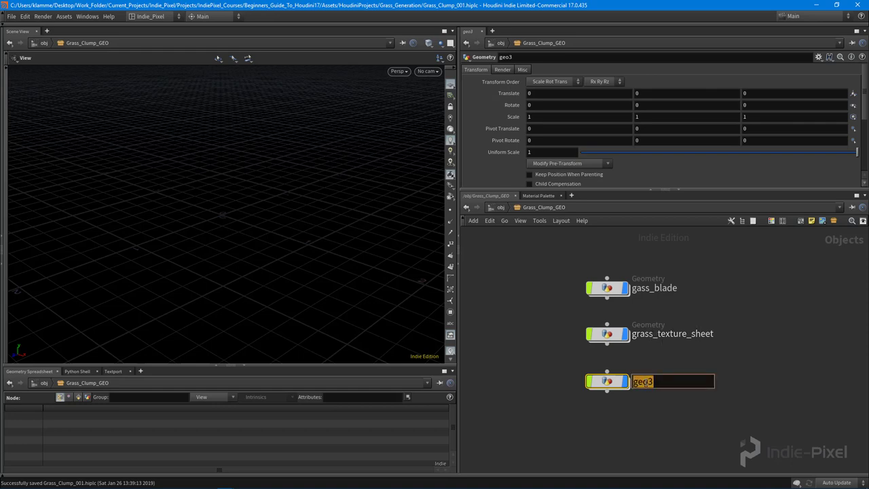
type("grass_clump")
key("Return")
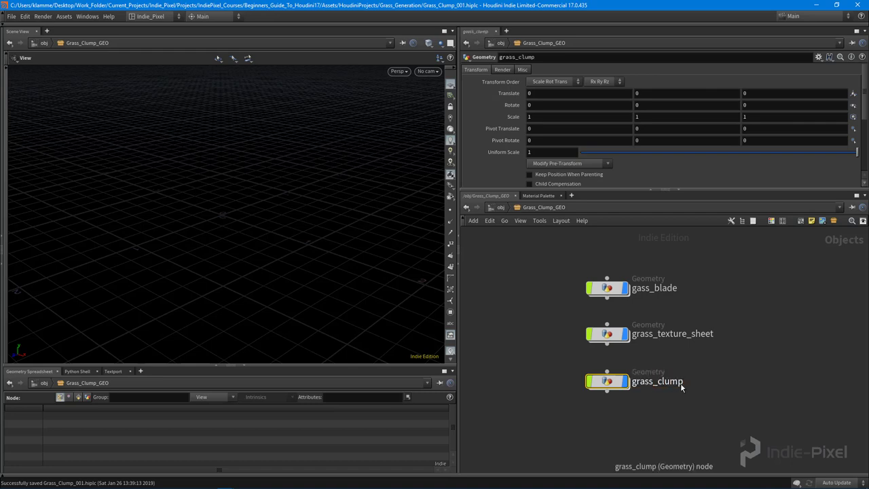
Add a fourth Geometry node below grass_clump and name it final
key("Tab")
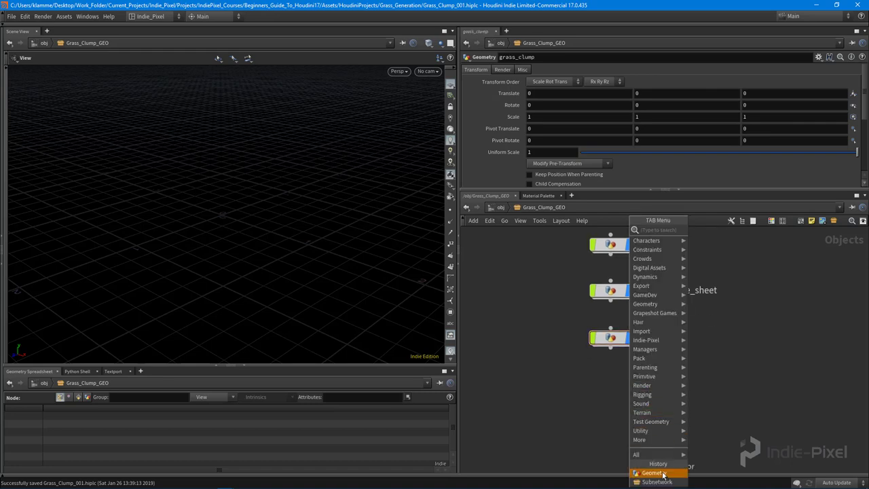
left_click(663, 474)
left_click(615, 386)
double_click(647, 386)
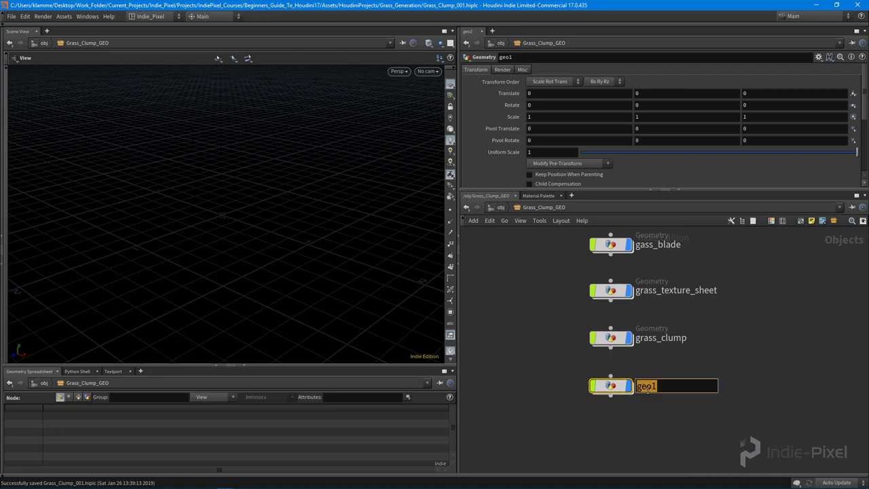
type("final")
key("Return")
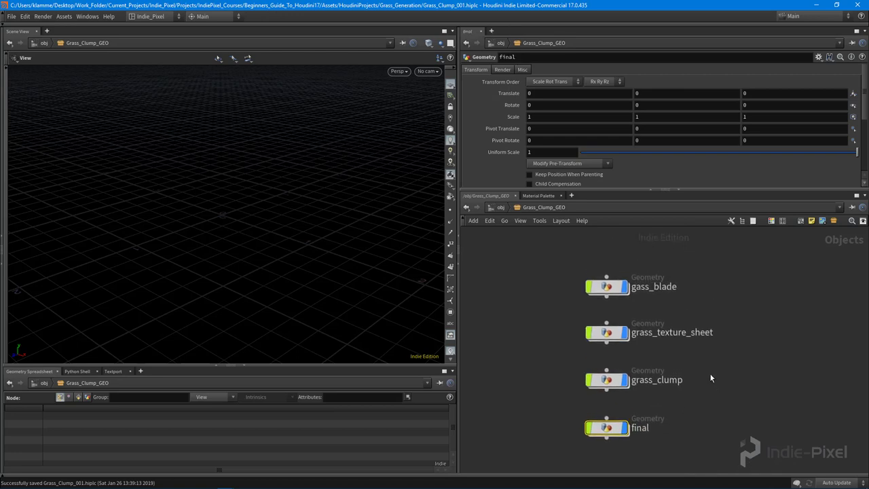
Inside the gass_blade node, add a Line node and name it main_line
double_click(614, 298)
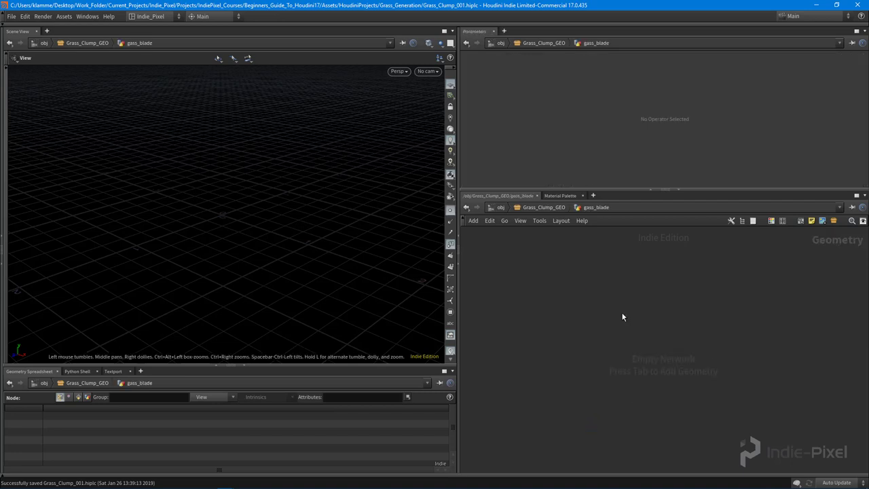
key("Tab")
key("Escape")
left_click(679, 303)
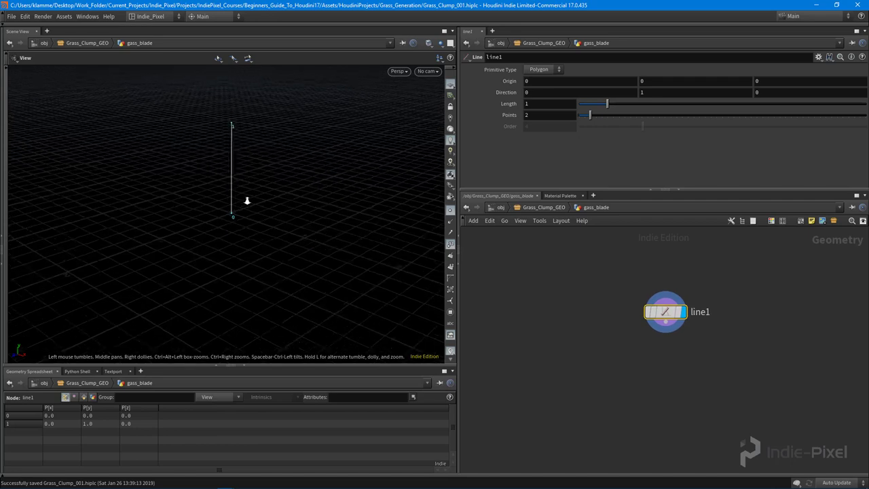
key("g")
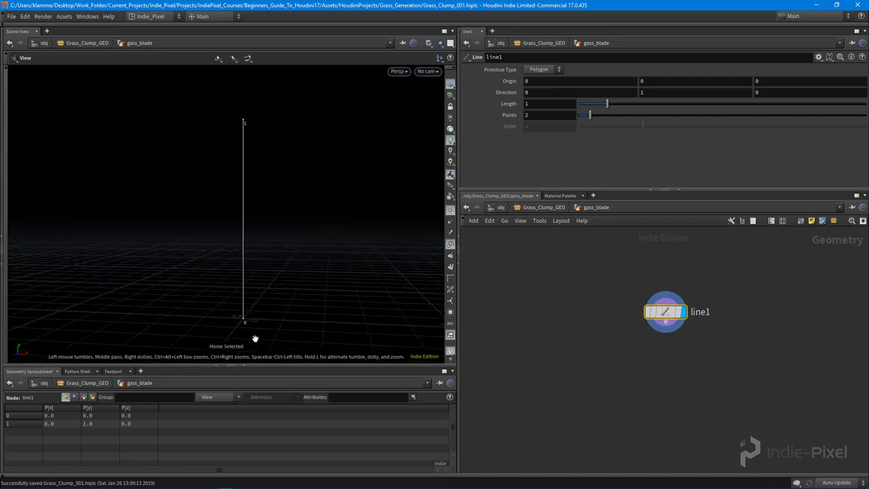
double_click(699, 313)
type("main_line")
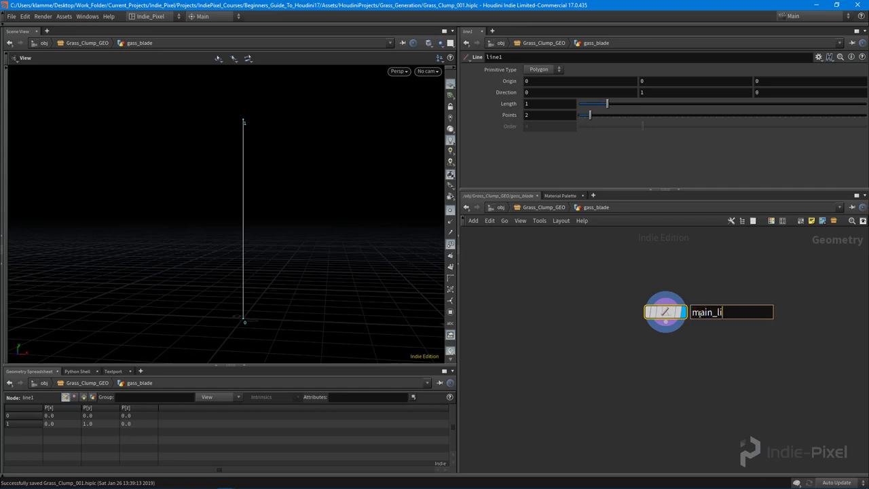
key("Return")
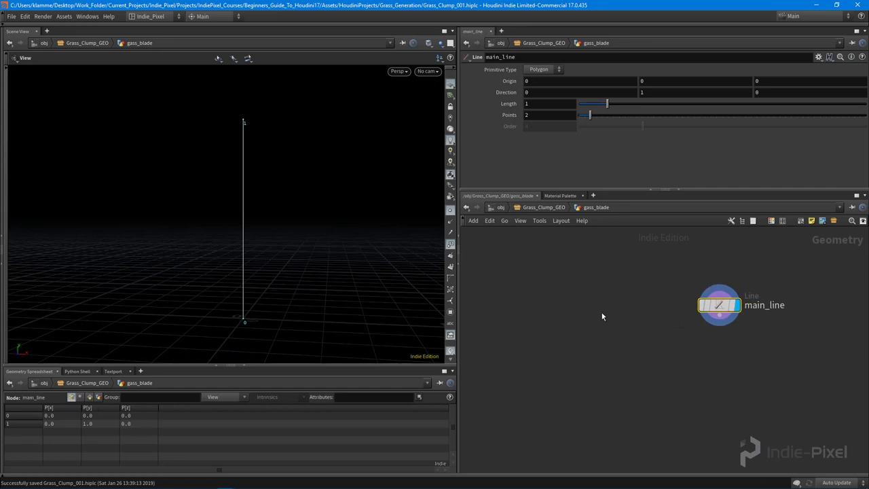
Add a second Line node beside main_line, name it profile_line and display it
key("Tab")
type("res")
key("Return")
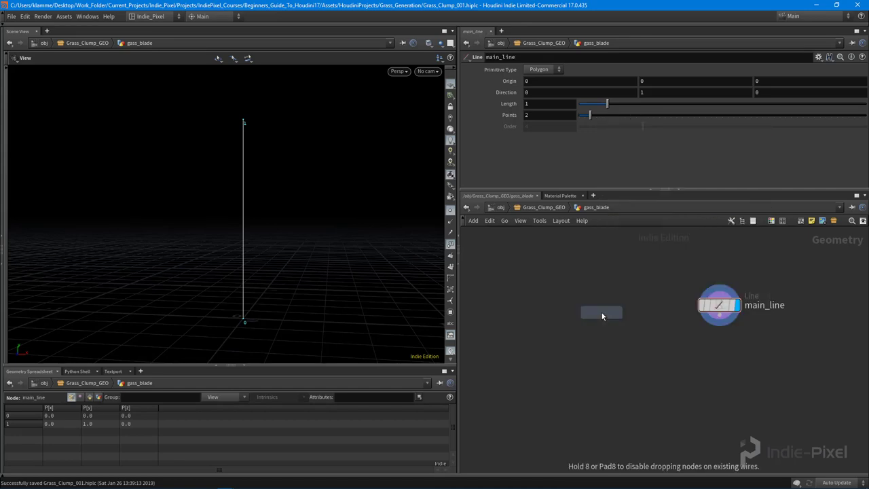
left_click(579, 312)
double_click(596, 305)
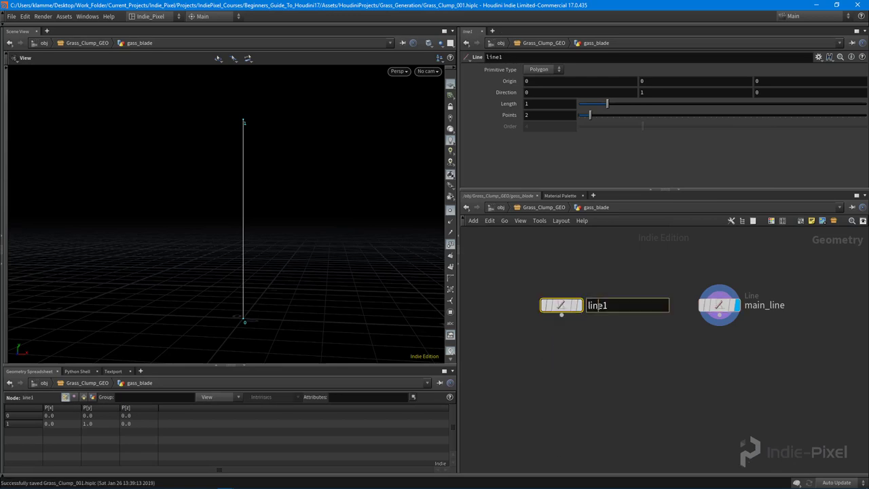
double_click(598, 306)
type("profile_line")
key("Return")
left_click(573, 305)
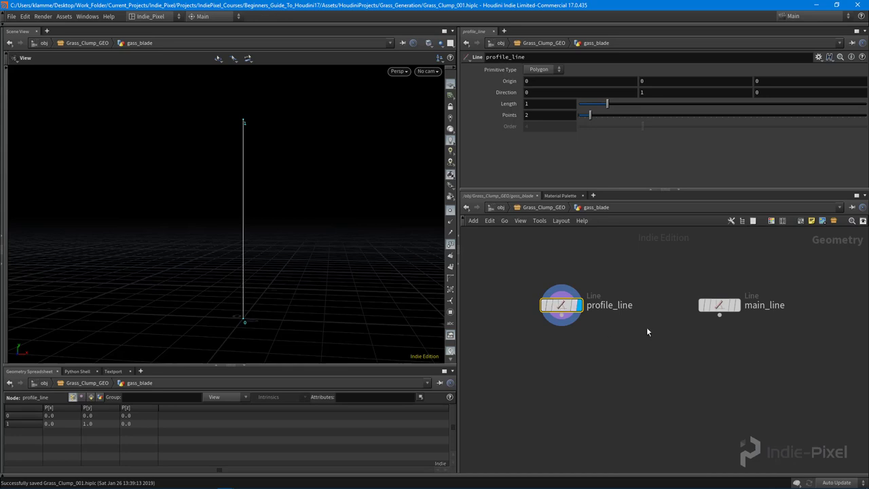
Set the direction of profile_line to 1, 0, 0 so it runs along the X axis
left_click_drag(231, 255, 273, 265)
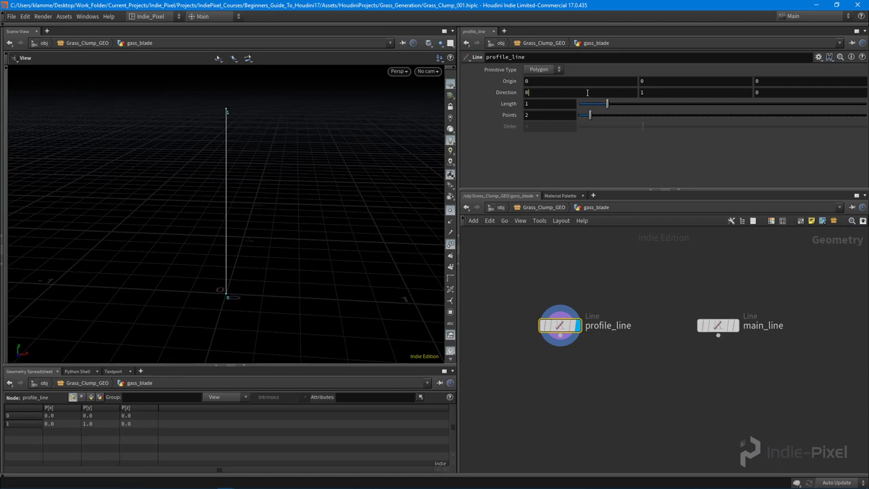
left_click(629, 93)
type("1")
left_click(671, 89)
type("0")
key("Return")
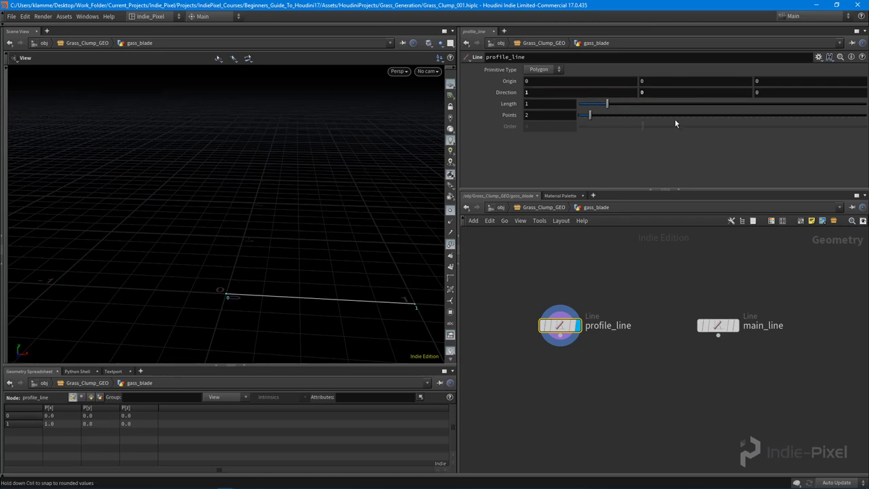
Copy profile_line's Length parameter and paste it as a relative reference into its X origin, leaving the expression ch("dist")
right_click(552, 107)
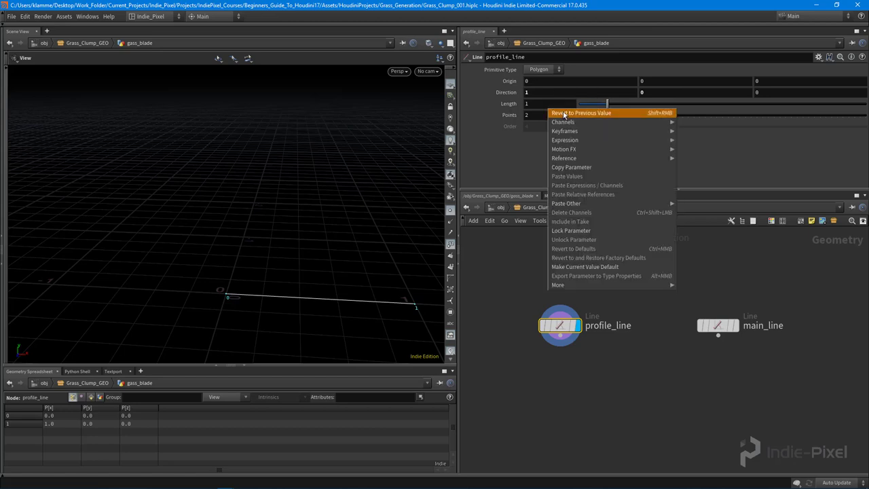
left_click(592, 169)
right_click(514, 104)
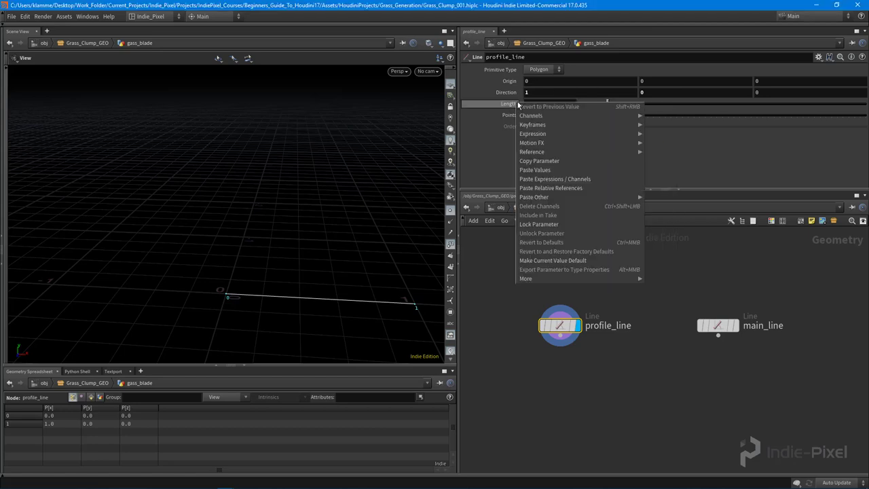
left_click(545, 161)
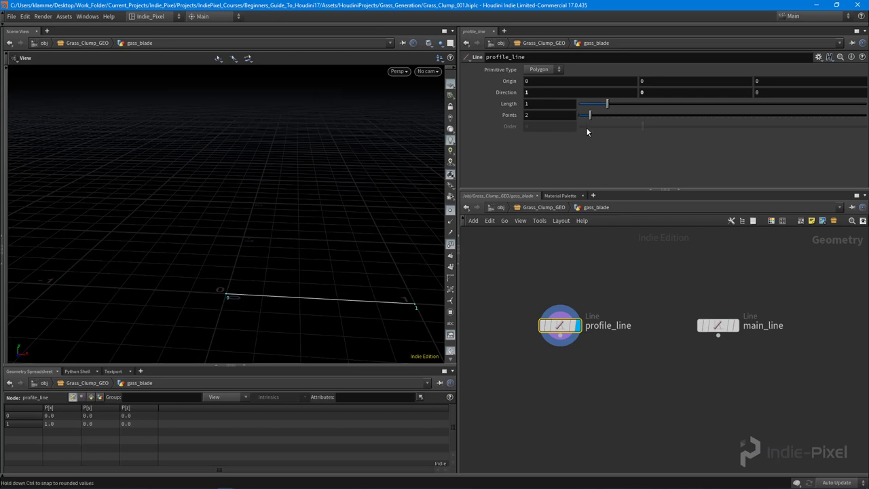
right_click(526, 80)
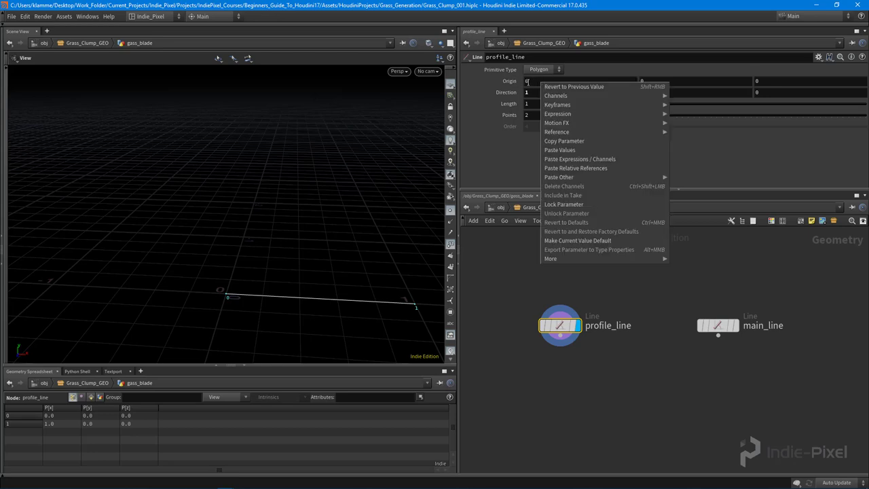
left_click(530, 90)
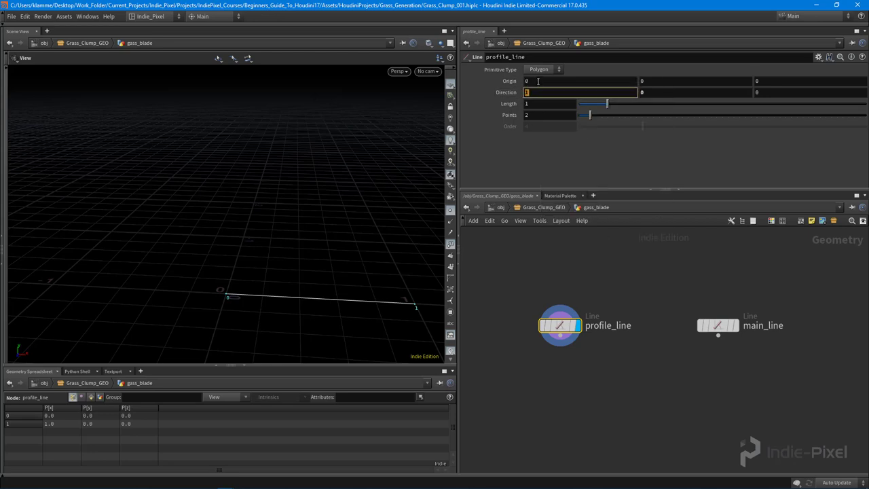
left_click(534, 81)
right_click(534, 82)
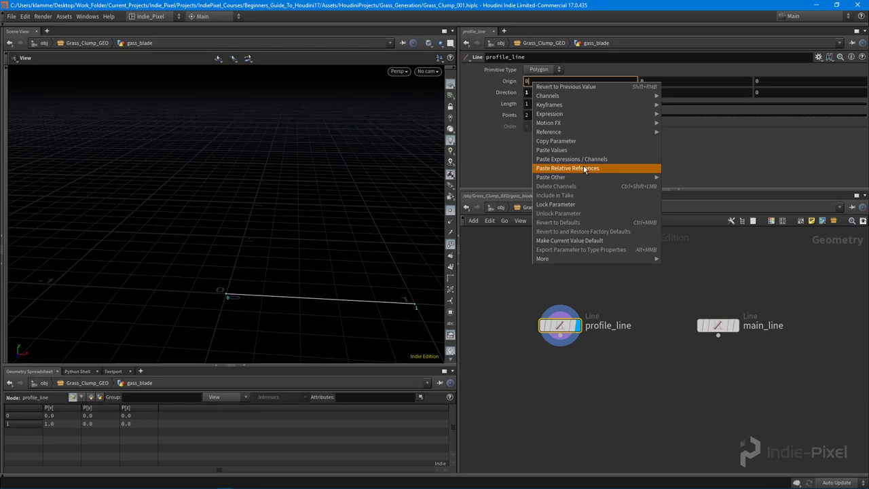
left_click(587, 168)
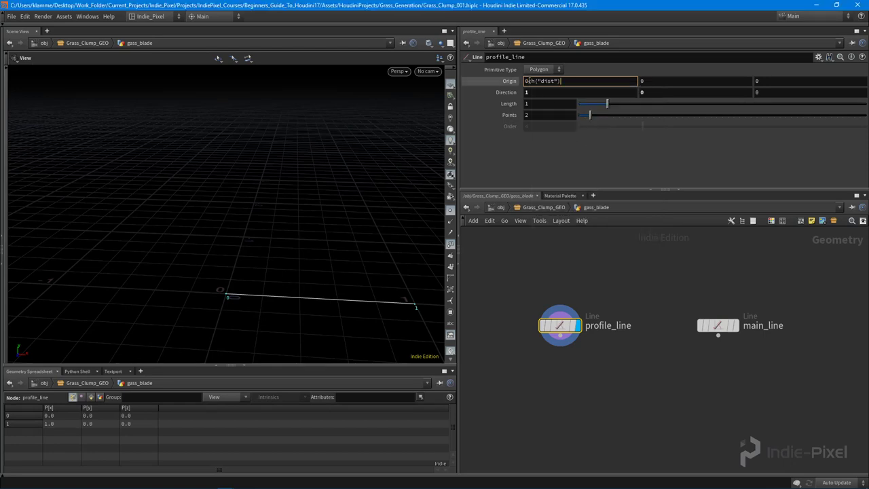
left_click(545, 83)
key("Return")
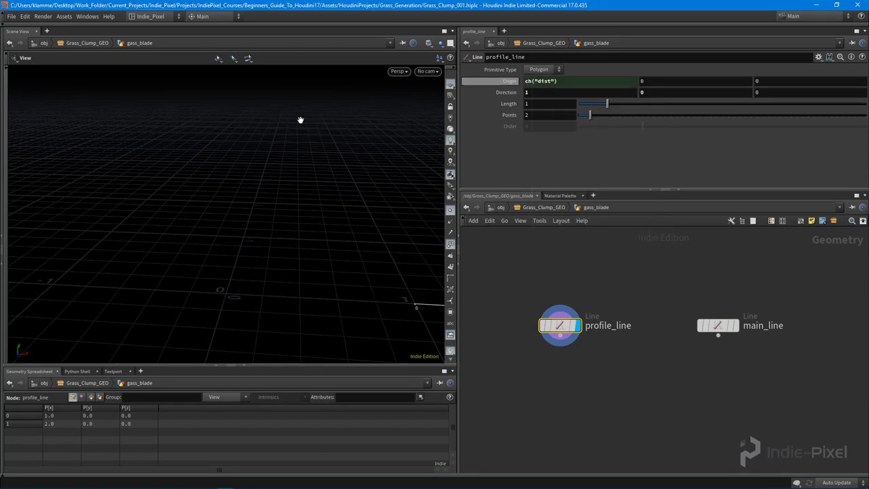
Try a different length on profile_line to test the linked origin, and undo that change
left_click_drag(301, 120, 258, 149)
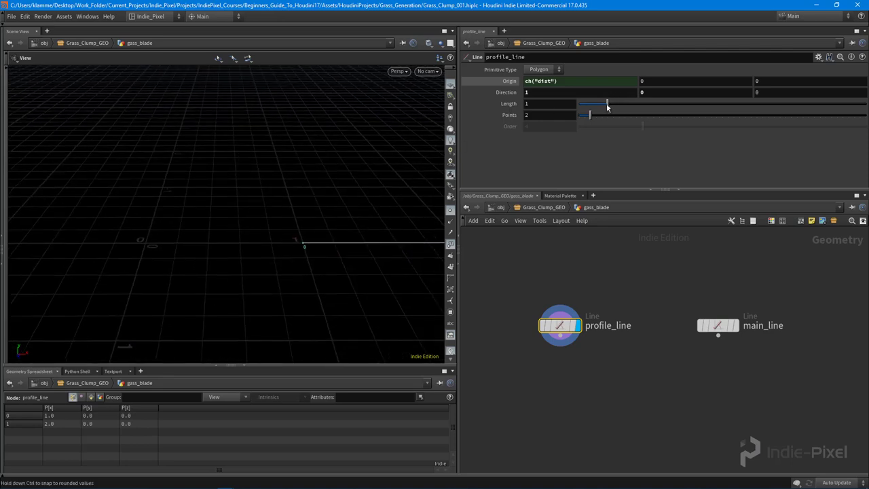
mouse_move(607, 106)
left_mouse_down()
mouse_move(614, 104)
mouse_move(594, 106)
mouse_move(605, 104)
left_mouse_up()
key("ctrl+z")
left_click_drag(301, 207, 130, 237)
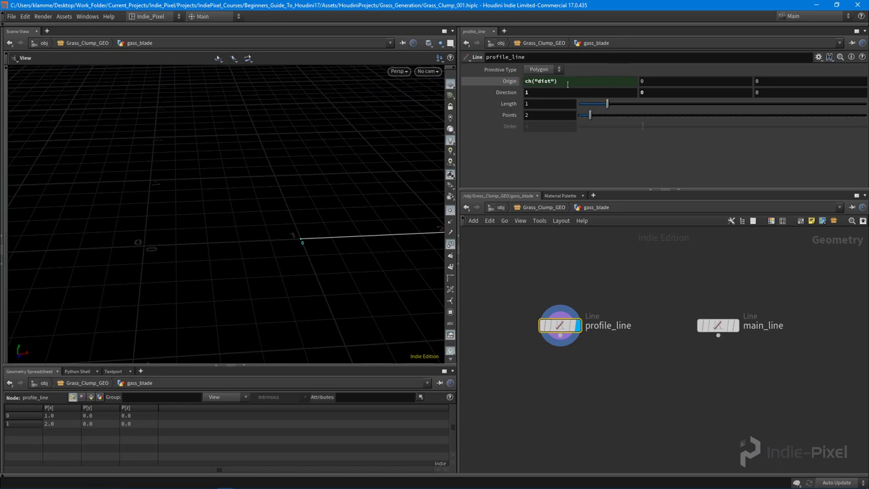
Change profile_line's X origin expression to -ch("dist")*0.5 so the line is centred on the origin
left_click(568, 82)
type("*0.5")
key("Return")
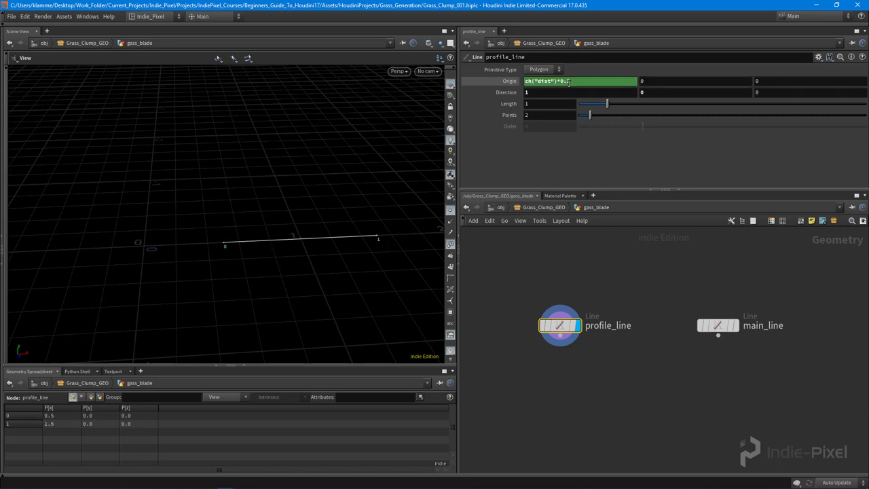
left_click(575, 82)
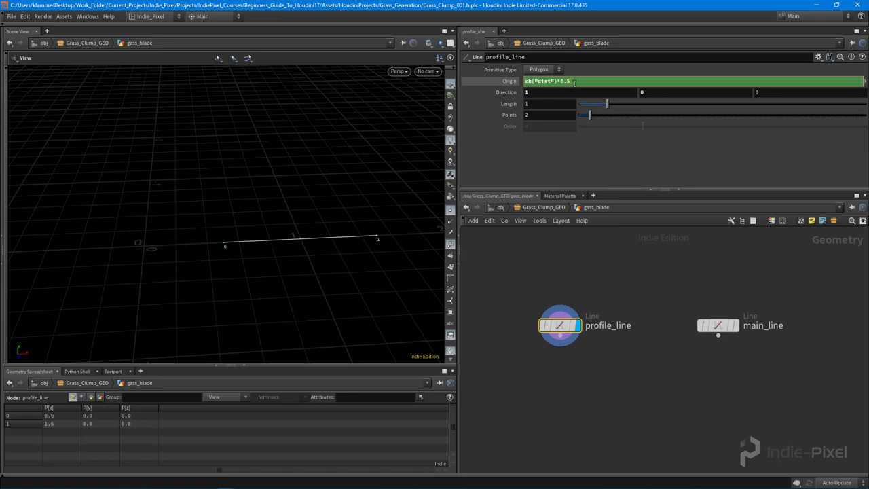
key("Home")
type("-")
key("Return")
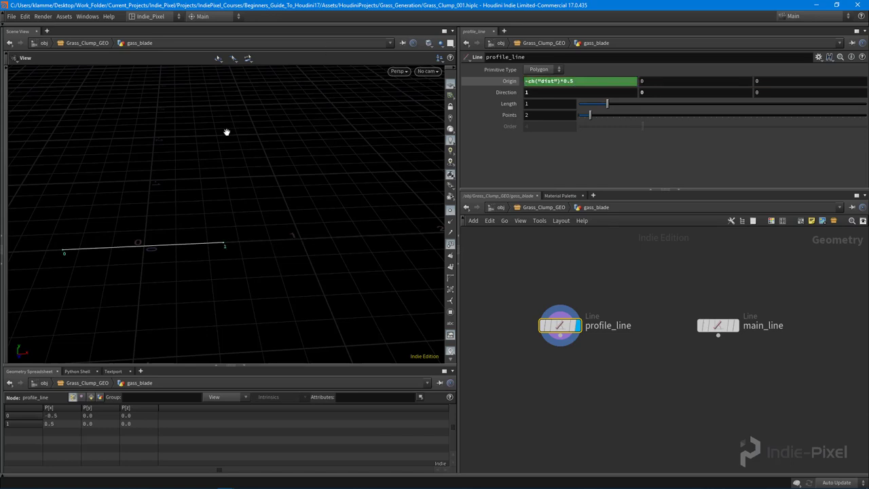
Set profile_line's length to 0.22 and its number of points to 3
left_click_drag(227, 132, 224, 210)
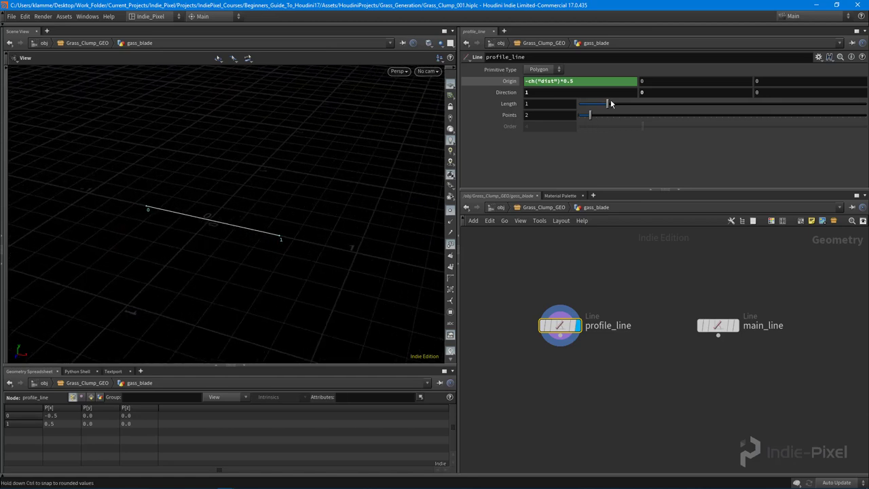
left_click_drag(602, 107, 585, 105)
left_click_drag(107, 246, 241, 255)
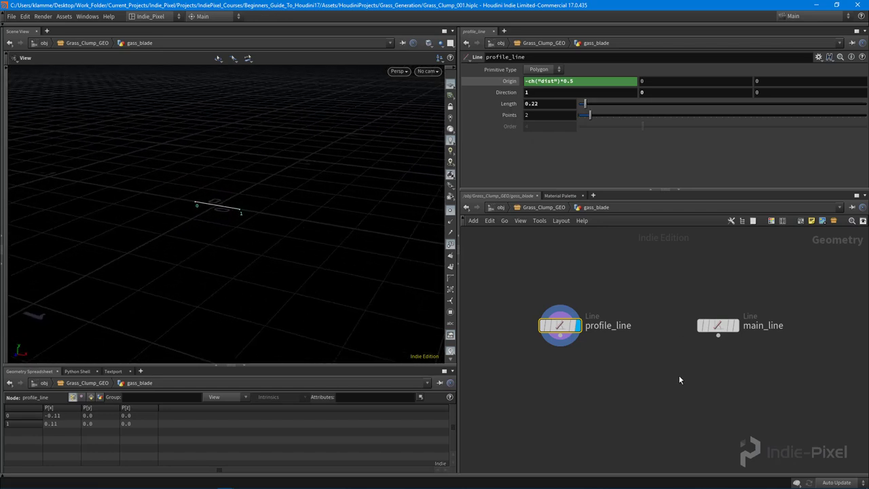
middle_click_drag(612, 395, 603, 369)
left_click(603, 369)
left_click_drag(250, 235, 317, 229)
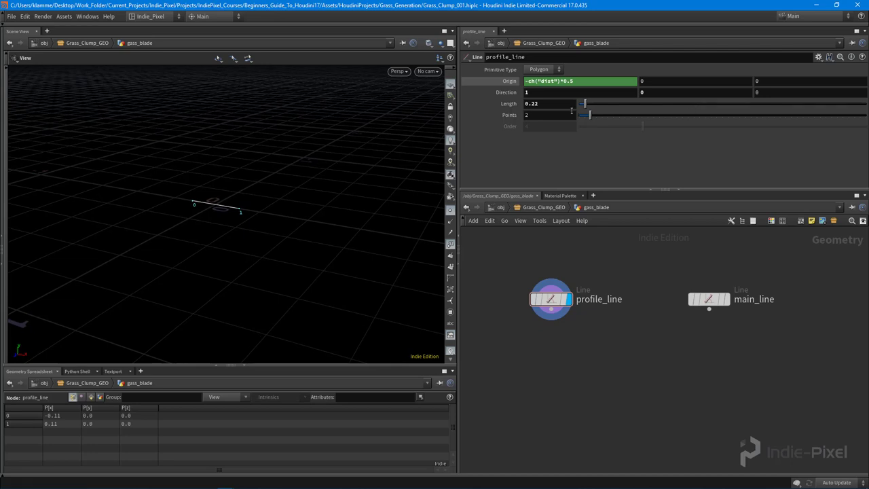
left_click_drag(590, 115, 596, 115)
left_click_drag(217, 196, 219, 240)
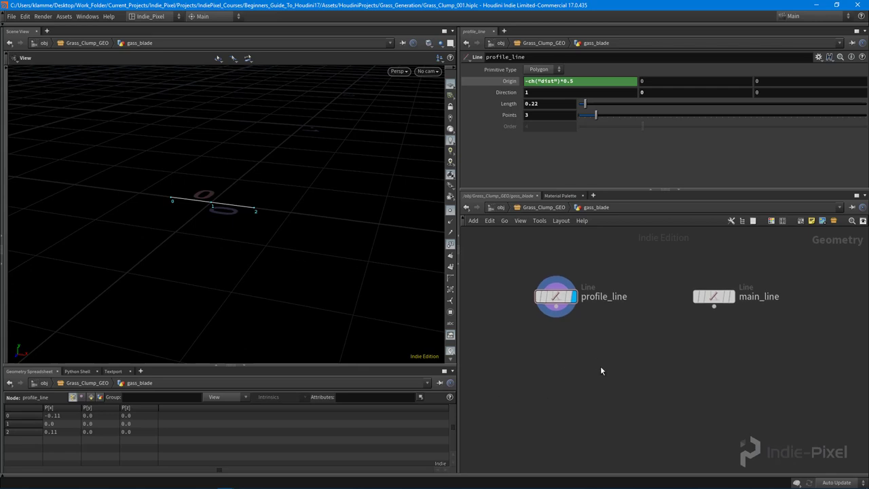
Add a Sweep node below and between the profile_line and main_line nodes
key("Tab")
type("sweep")
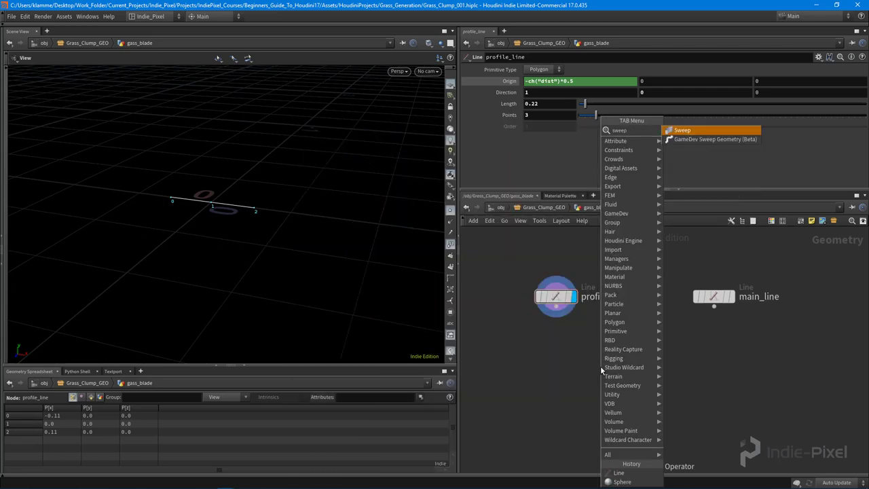
key("Return")
left_click(640, 371)
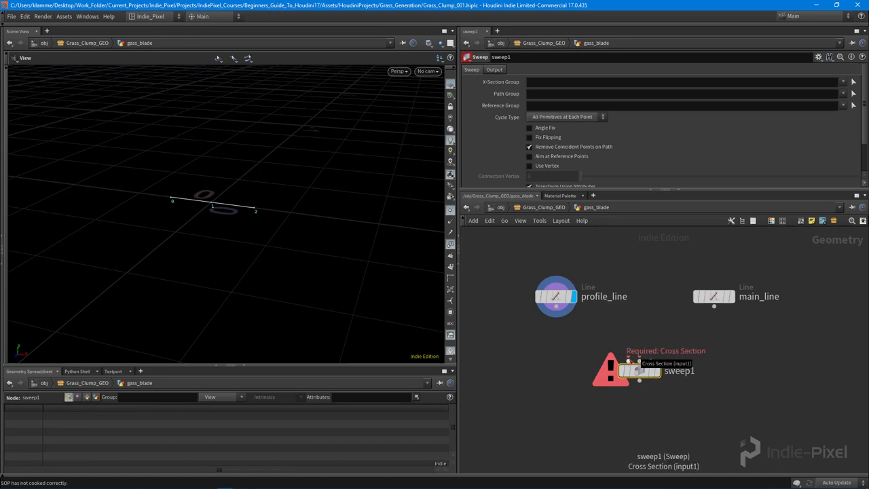
Connect main_line to the Sweep node's second input and profile_line to its cross-section input, and display the sweep
left_click(713, 307)
left_click(639, 360)
left_click(556, 307)
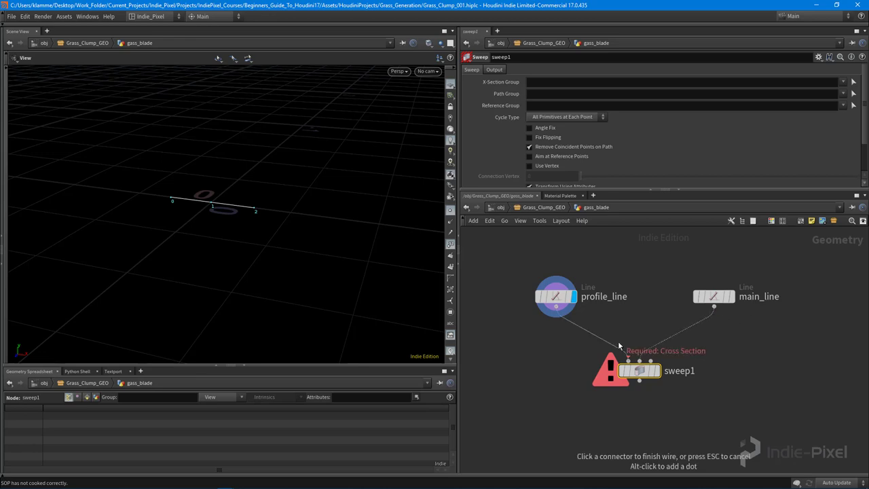
left_click(629, 360)
left_click_drag(638, 372, 639, 346)
left_click(656, 343)
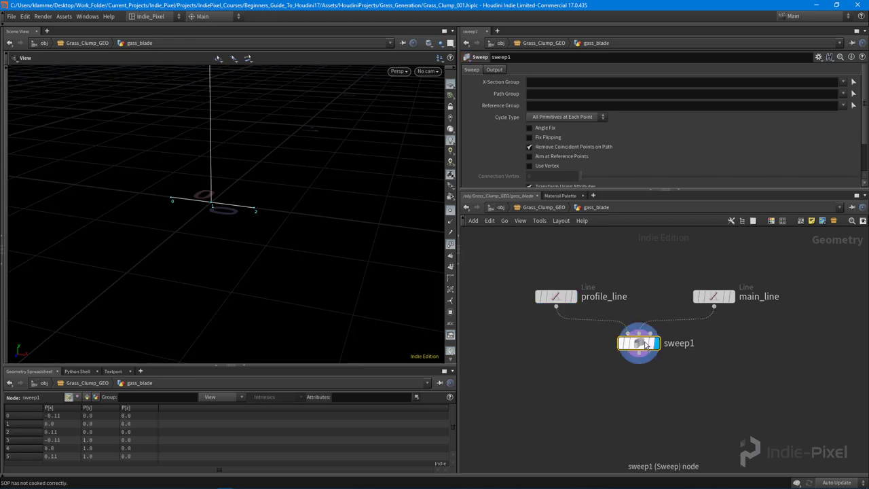
left_click_drag(305, 157, 226, 145)
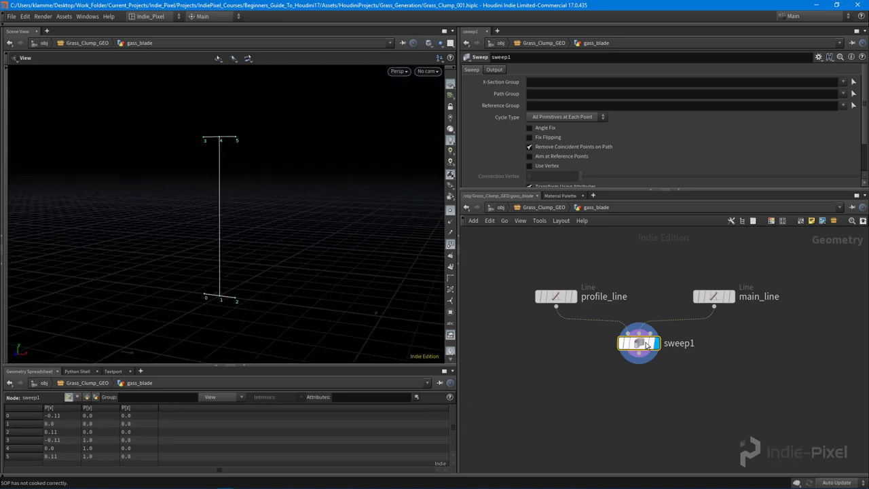
Set the sweep's skin output to Skin with Auto Closure
left_click(494, 70)
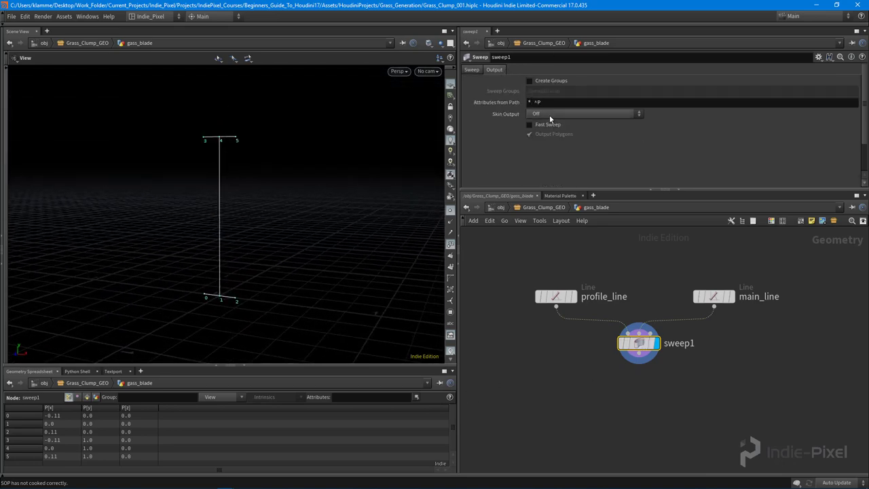
left_click_drag(248, 234, 267, 233)
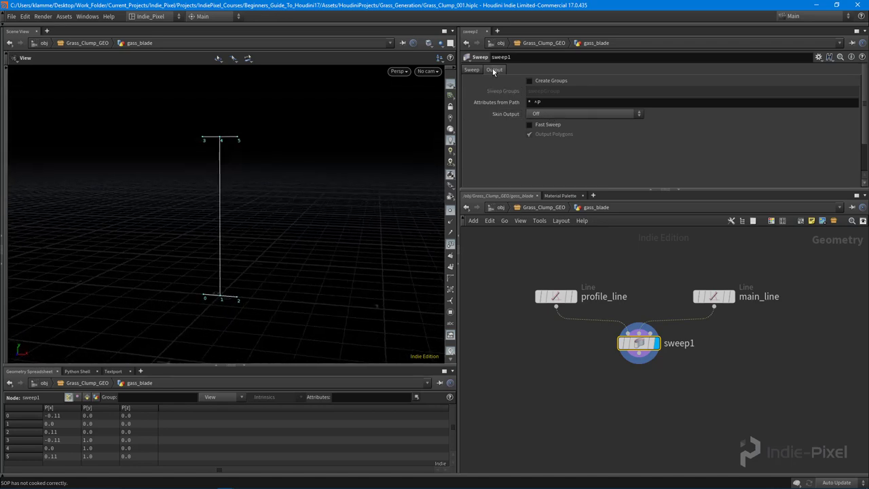
left_click(550, 115)
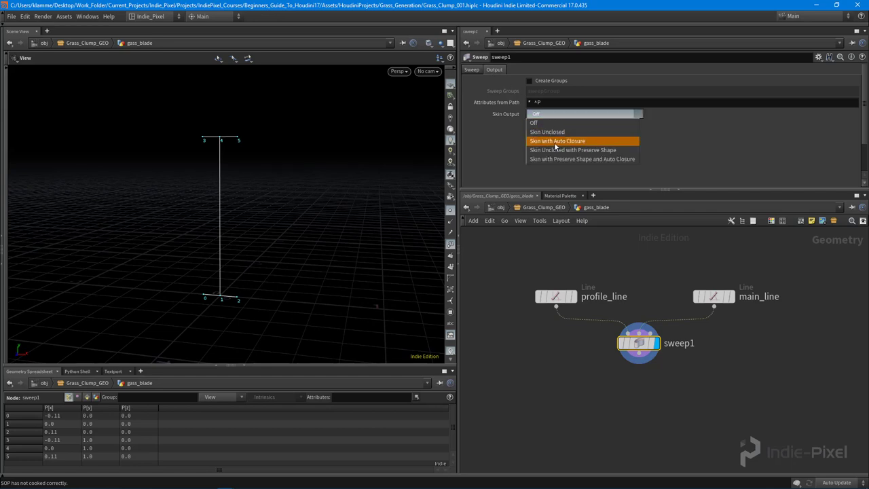
left_click(554, 142)
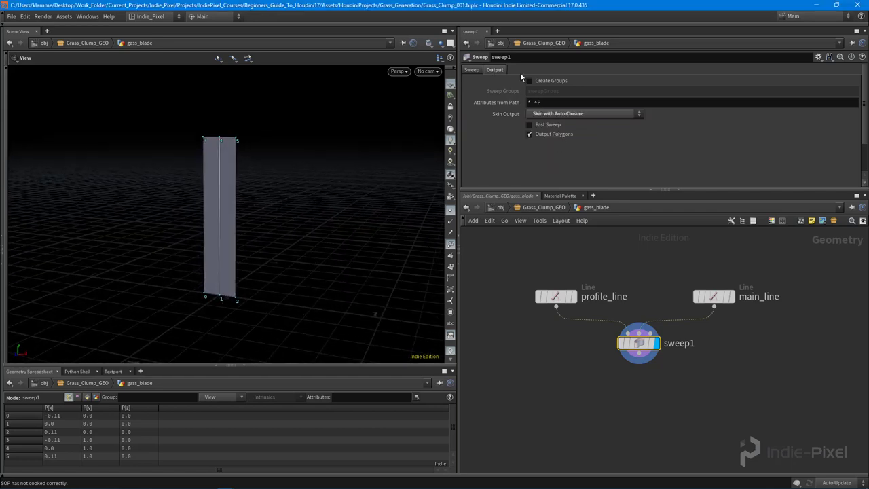
left_click(471, 70)
mouse_move(239, 268)
left_mouse_down()
mouse_move(225, 269)
mouse_move(282, 253)
mouse_move(241, 252)
mouse_move(250, 255)
left_mouse_up()
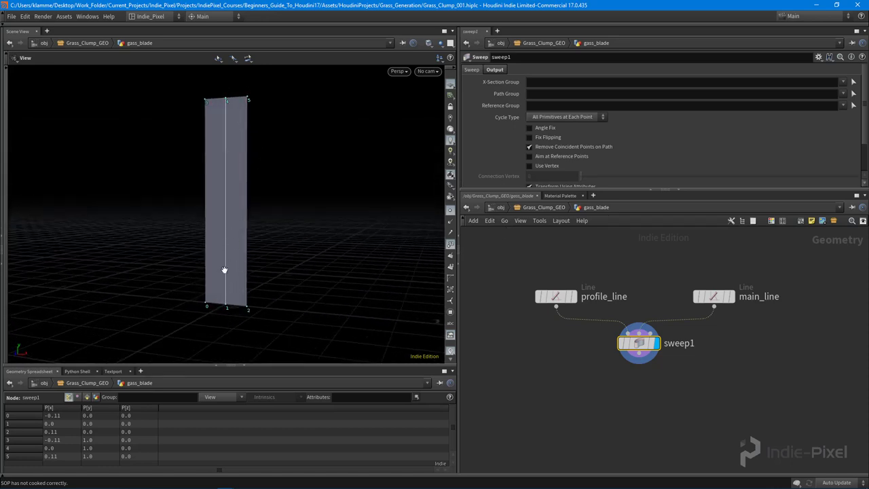
left_click_drag(225, 272, 220, 301)
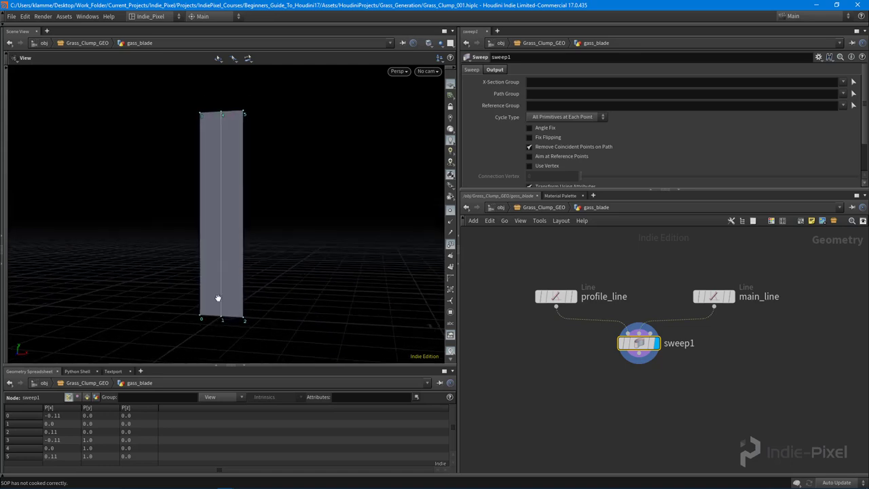
Set the number of points on main_line to 16 to subdivide the blade along its height
left_click(713, 296)
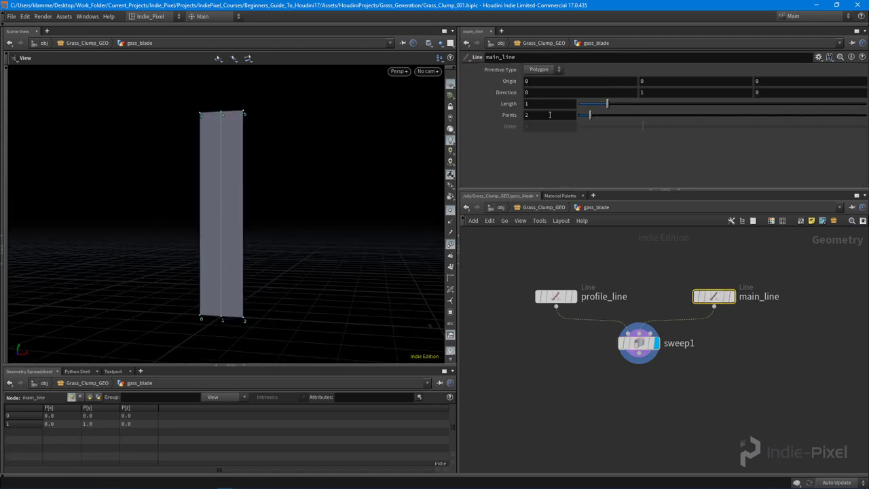
left_click_drag(590, 116, 671, 121)
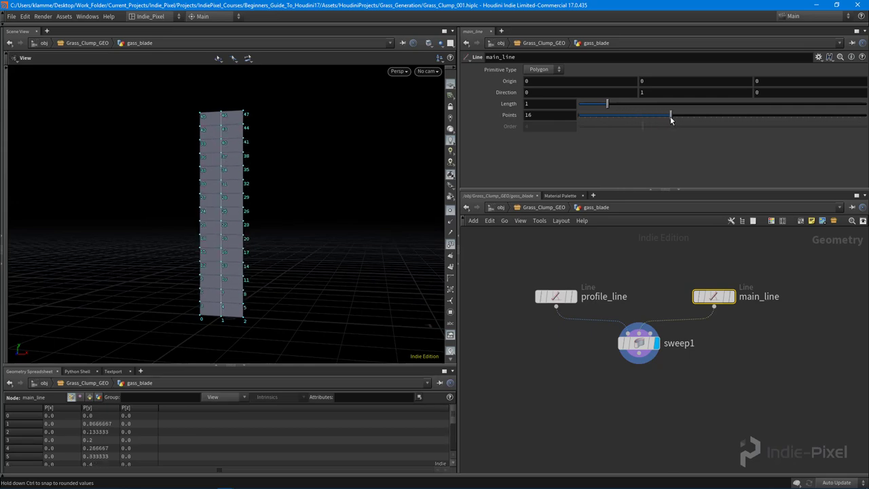
left_click_drag(183, 203, 245, 274)
middle_click_drag(597, 367, 592, 354)
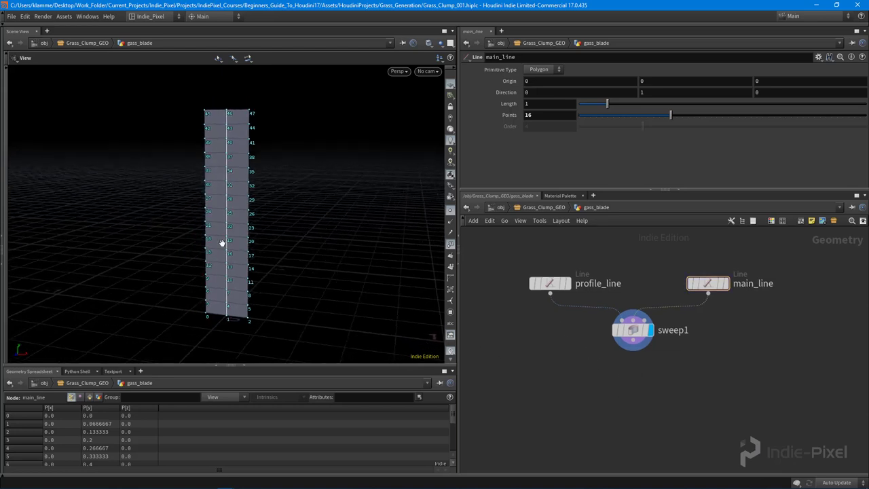
mouse_move(222, 242)
left_mouse_down()
mouse_move(225, 314)
mouse_move(226, 247)
left_mouse_up()
middle_click_drag(603, 365, 598, 355)
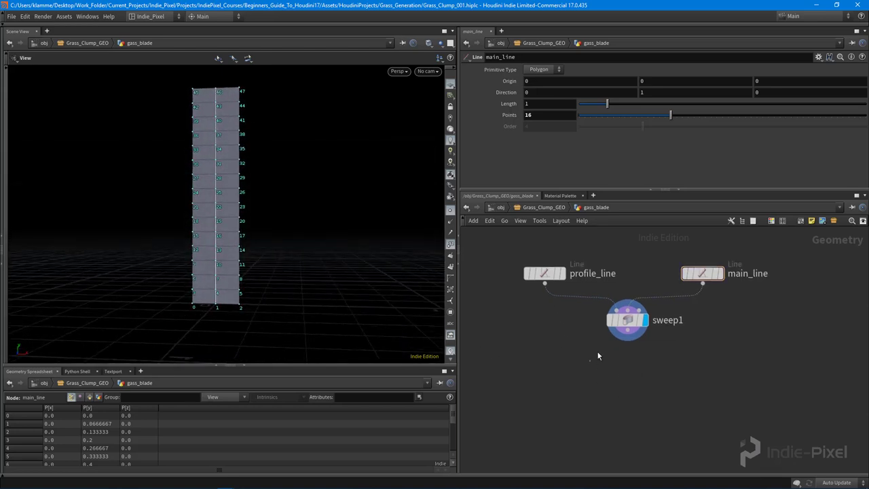
Move the Sweep node further below the two line nodes and place the line nodes slightly farther apart
left_click_drag(626, 319, 625, 381)
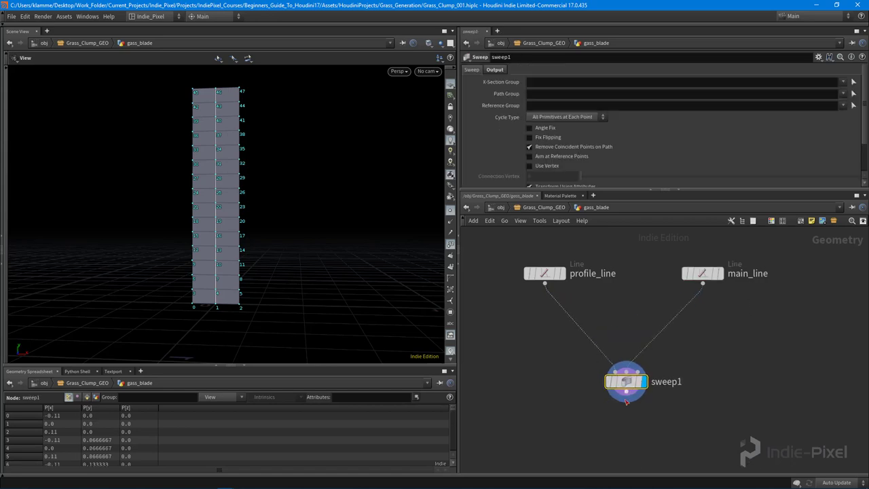
middle_click_drag(682, 349, 668, 373)
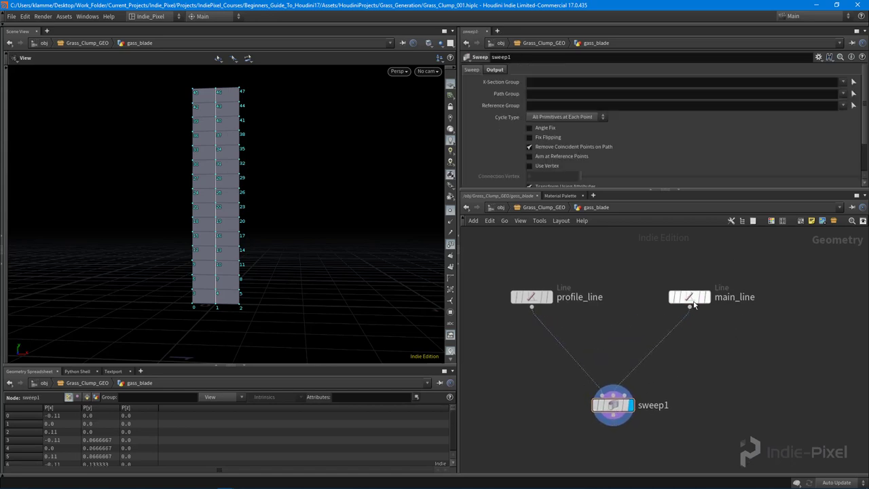
mouse_move(694, 301)
left_mouse_down()
mouse_move(737, 270)
mouse_move(697, 296)
left_mouse_up()
mouse_move(527, 300)
left_mouse_down()
mouse_move(526, 283)
mouse_move(522, 306)
left_mouse_up()
middle_click_drag(677, 353, 668, 346)
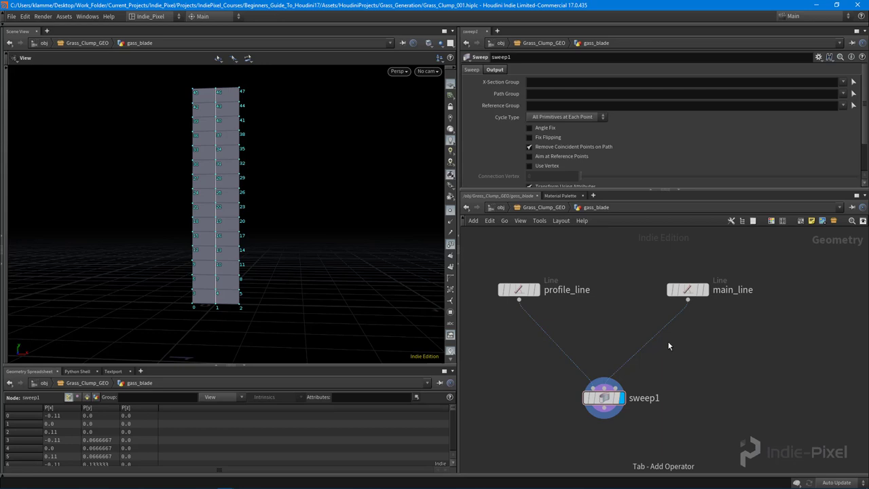
Insert an Attribute Wrangle node between main_line and sweep1, place it under main_line, and display it
key("Tab")
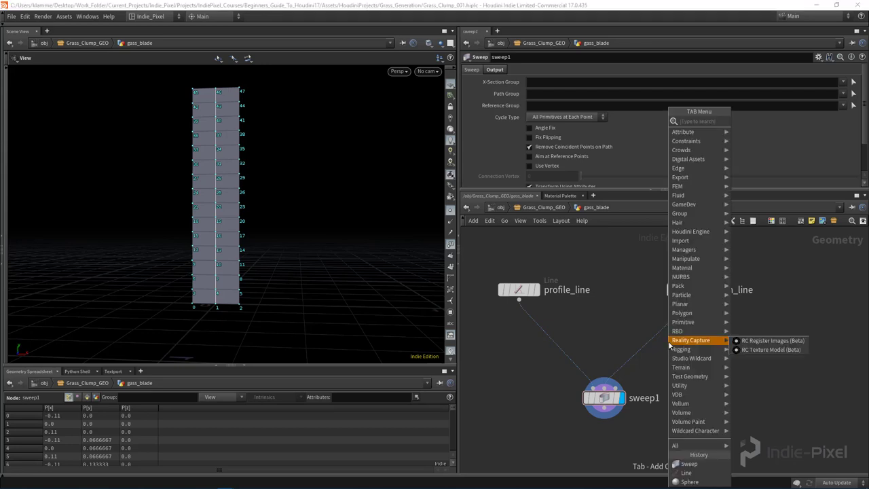
type("wran")
key("Return")
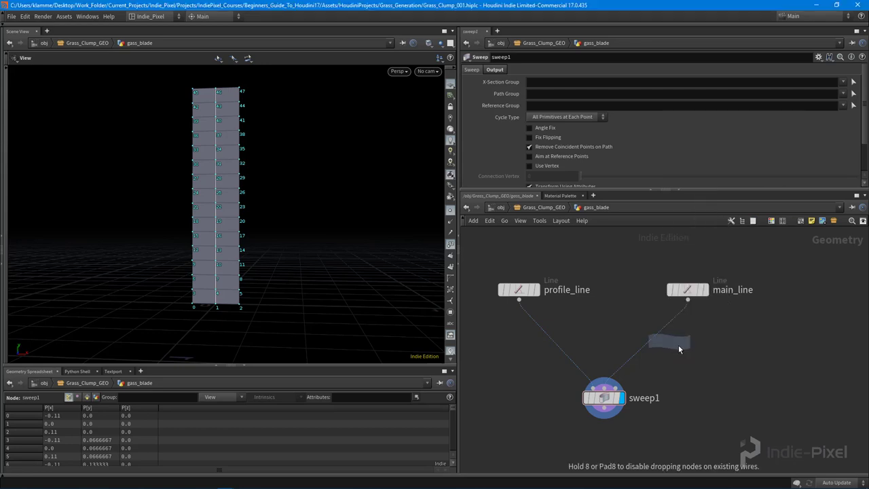
left_click(677, 344)
left_click_drag(657, 341, 684, 336)
left_click(705, 335)
middle_click_drag(182, 332, 223, 322)
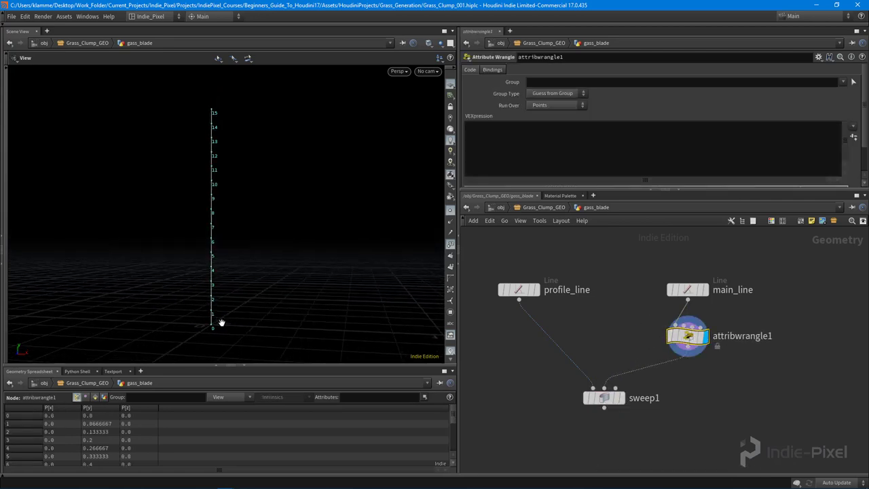
Display sweep1 again and examine the swept blade from up close and at an angle
left_click(506, 290)
left_click(621, 398)
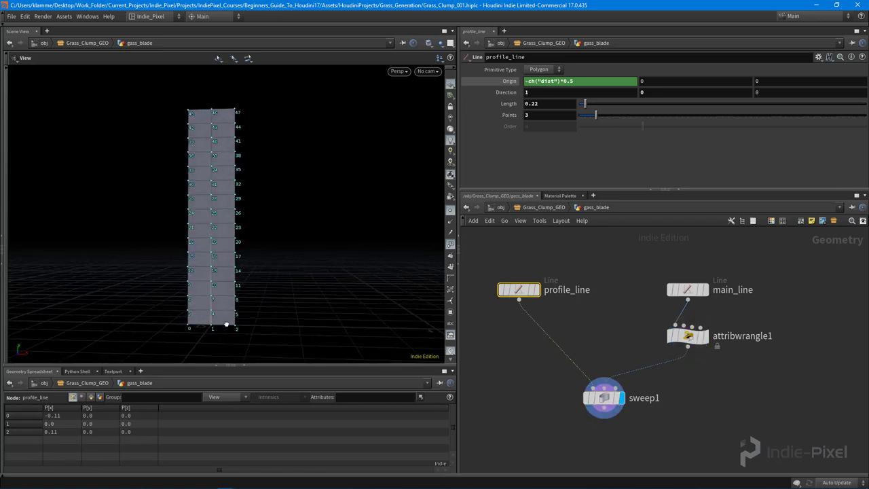
scroll(226, 324, "up", 3)
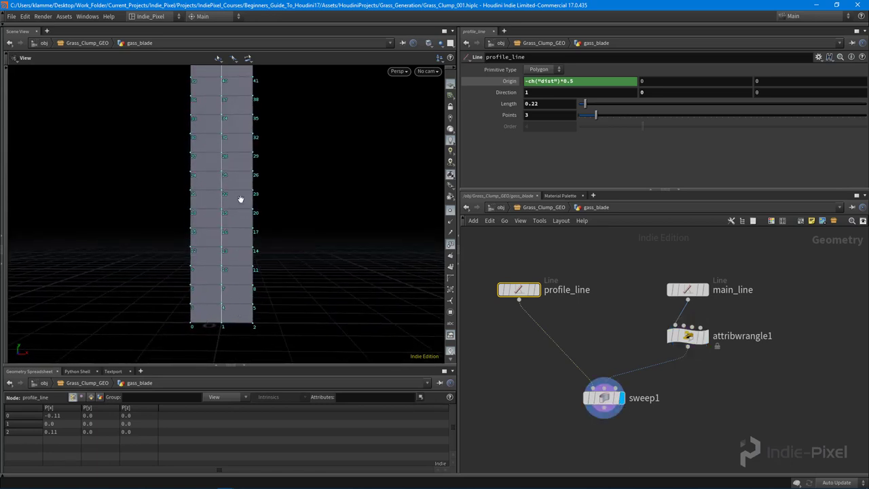
middle_click_drag(240, 199, 238, 209)
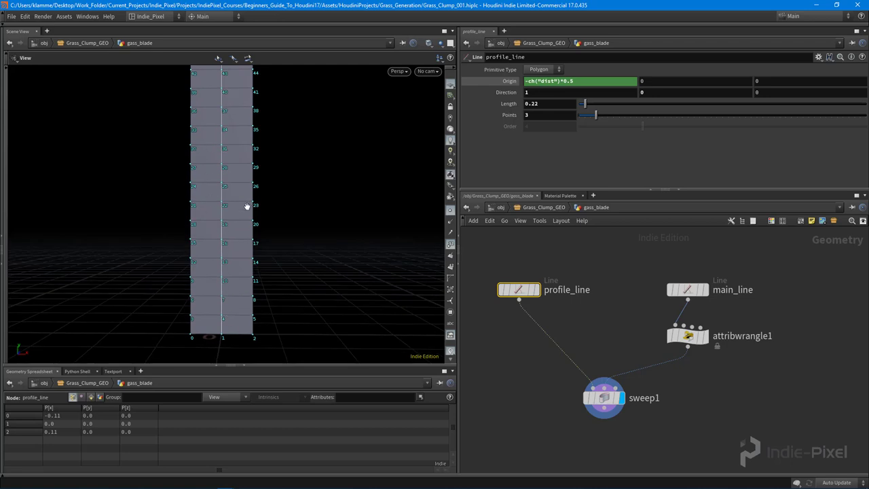
scroll(246, 206, "down", 2)
left_click_drag(227, 227, 184, 226)
Enlarge the wrangle's parameter area and start its VEX code with float gradient
left_click(686, 335)
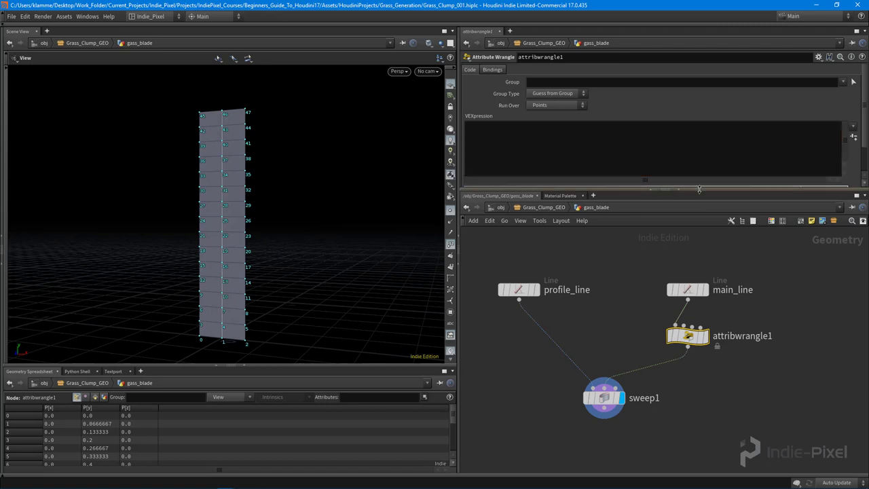
left_click_drag(699, 189, 699, 239)
left_click(559, 147)
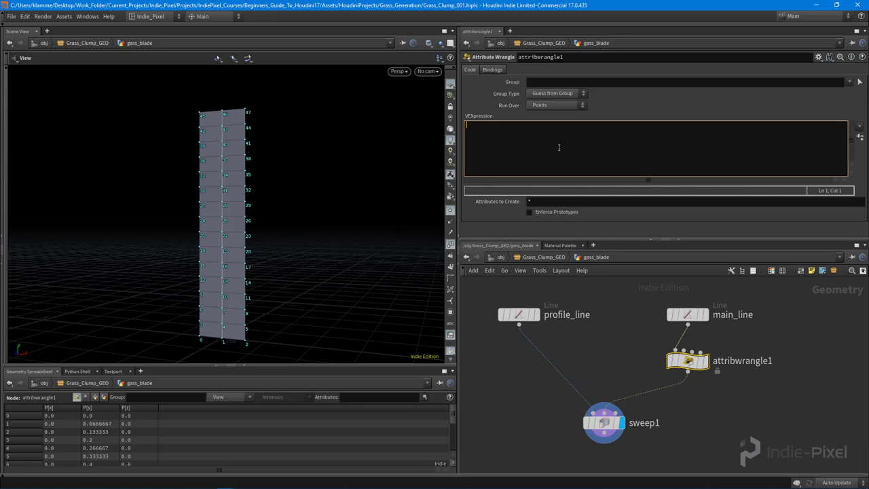
type("float gradie")
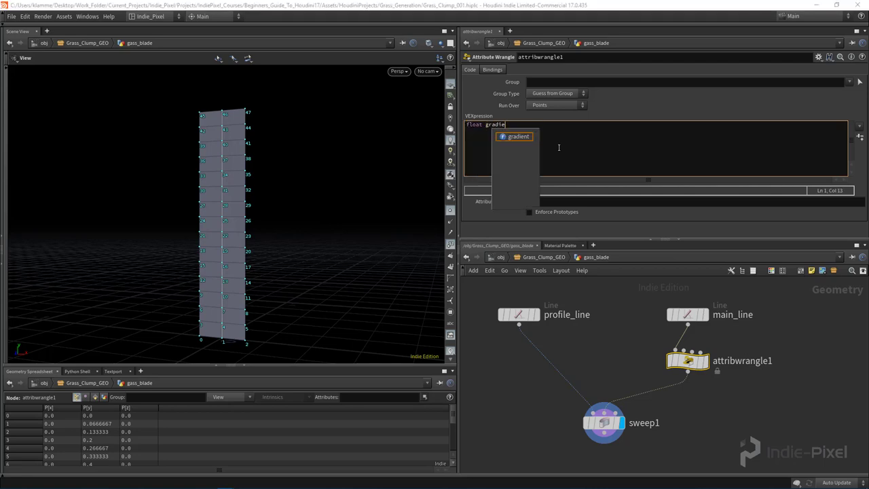
type("nt")
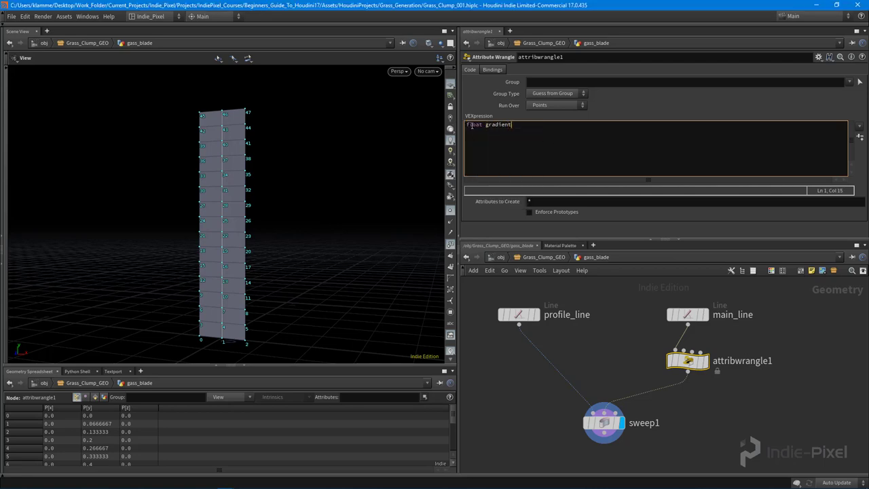
Rewrite the VEX declaration as the float attribute assignment f@gradient = 0;
double_click(474, 125)
left_click(484, 130)
key("BackSpace")
key("BackSpace")
key("BackSpace")
key("BackSpace")
key("BackSpace")
type("@")
left_click(516, 130)
Enlarge the geometry spreadsheet to examine the gradient attribute on every point, and frame the blade in the viewport
left_click_drag(186, 365, 182, 253)
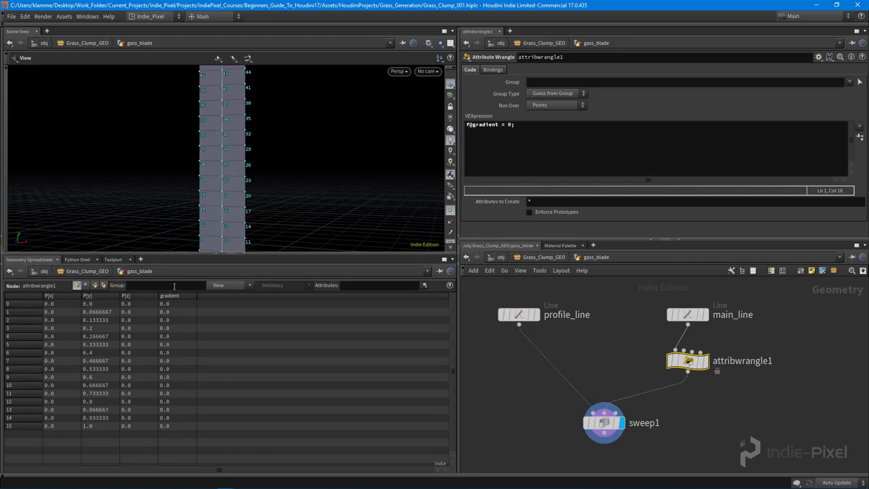
left_click_drag(177, 256, 175, 280)
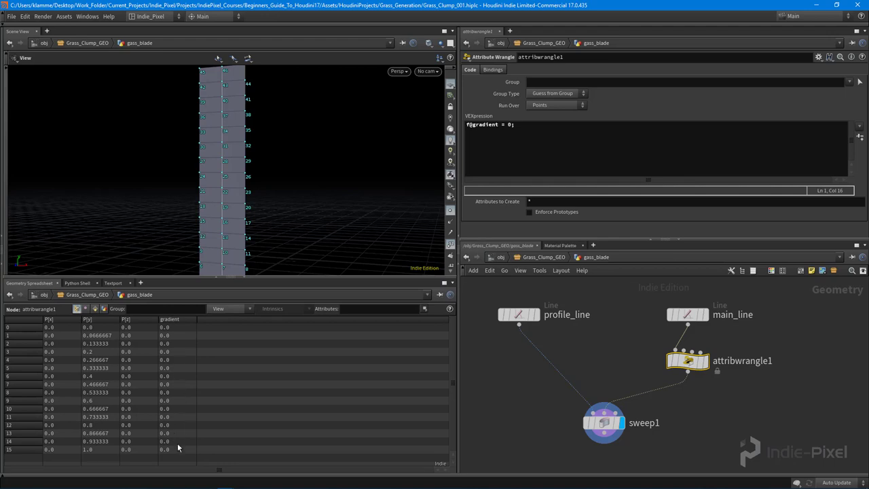
key("h")
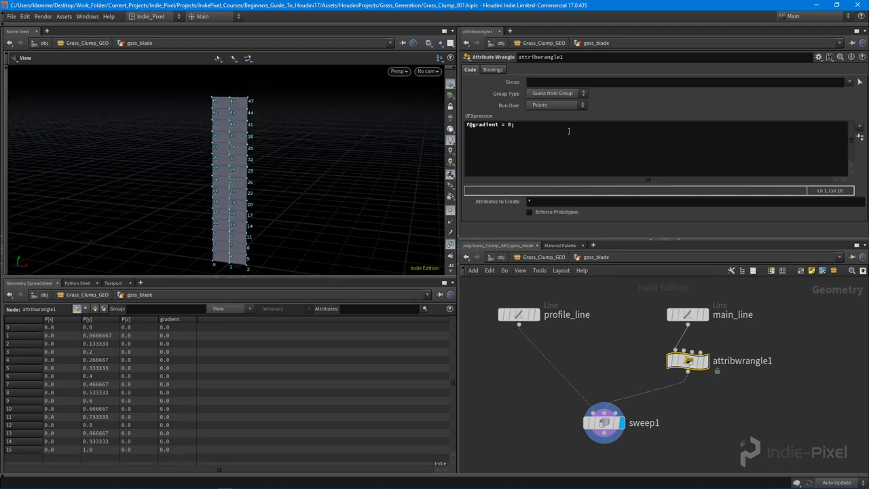
left_click(569, 127)
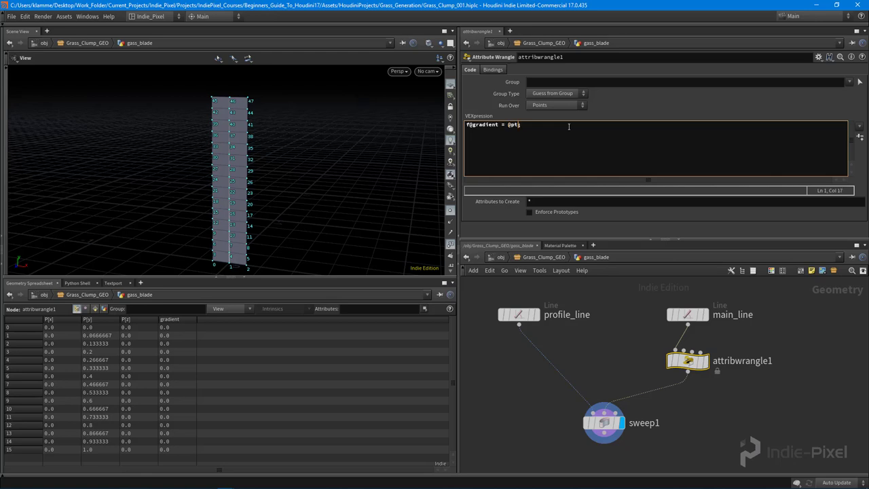
type("num")
type(" / ")
type("@numpt")
type("()")
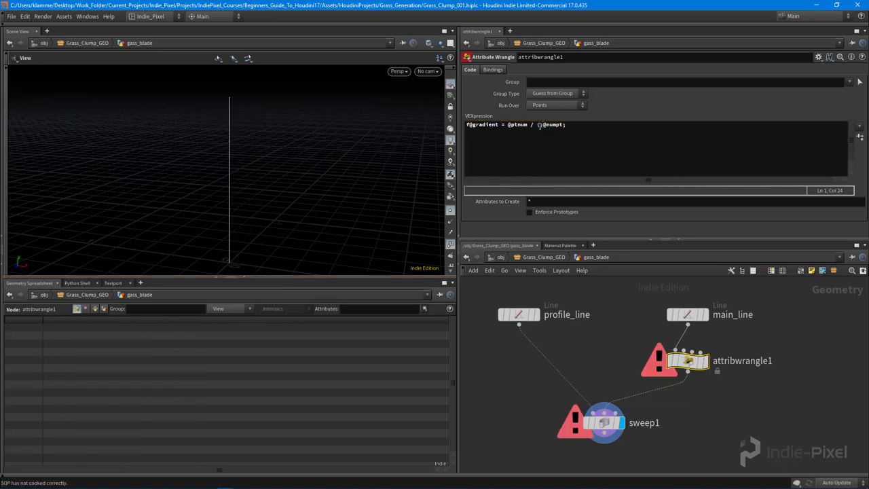
type("float)@ptnum / ")
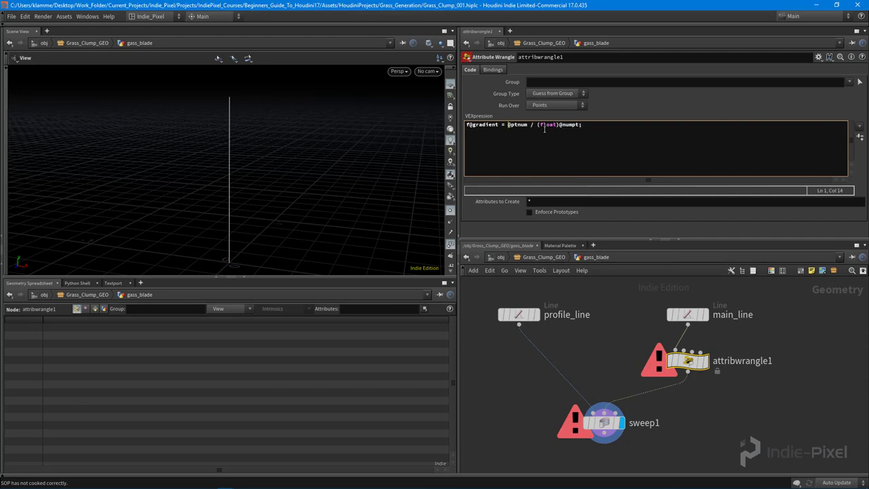
type("(float)")
key("Right")
key("Right")
key("Right")
key("Right")
key("Right")
key("Left")
key("Left")
key("Left")
key("Right")
key("Right")
key("ctrl+Return")
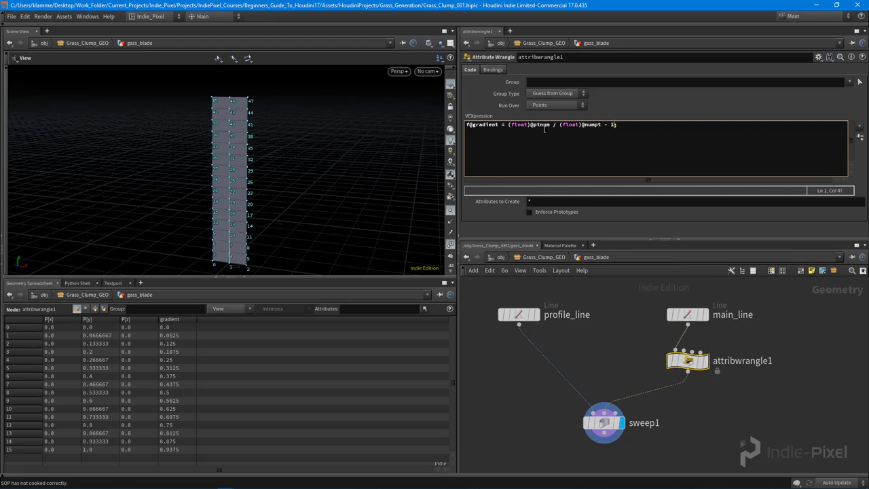
key("ctrl+Return")
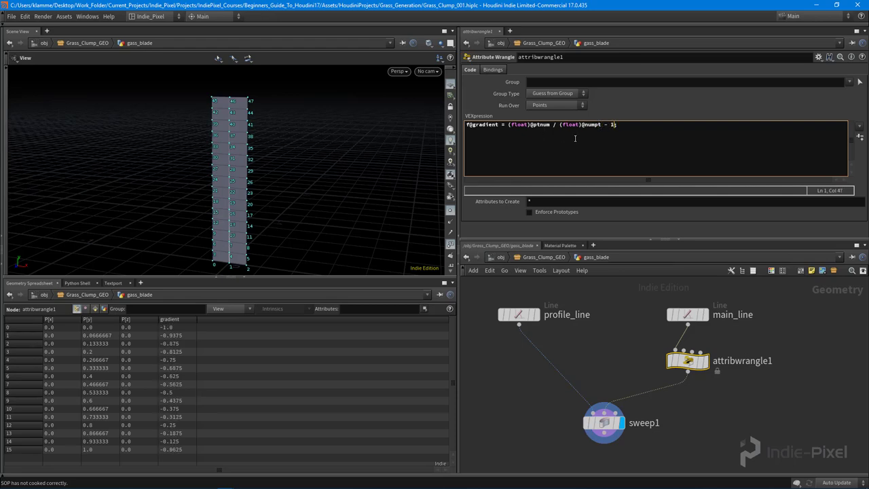
left_click(581, 125)
type("(")
key("ctrl+Return")
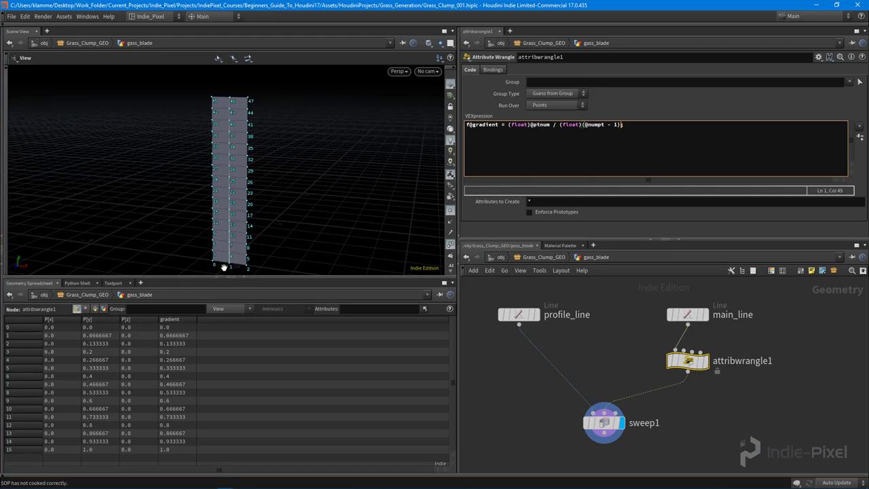
left_click(704, 314)
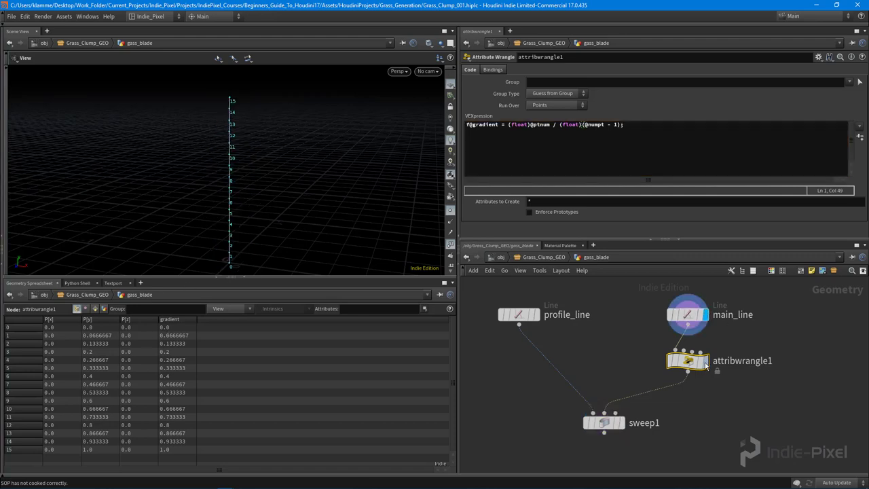
left_click(705, 360)
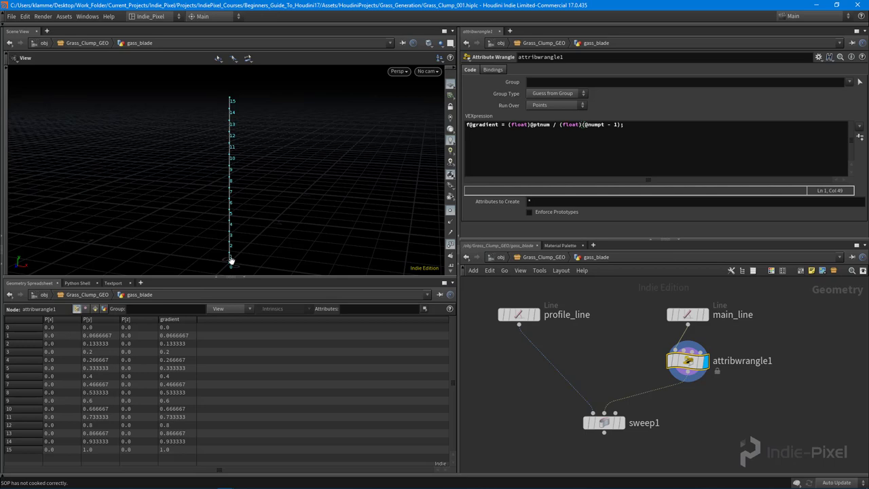
Try the gradient expression without the - 1 in the divisor, and restore it
left_click(614, 125)
key("BackSpace")
key("BackSpace")
key("BackSpace")
key("BackSpace")
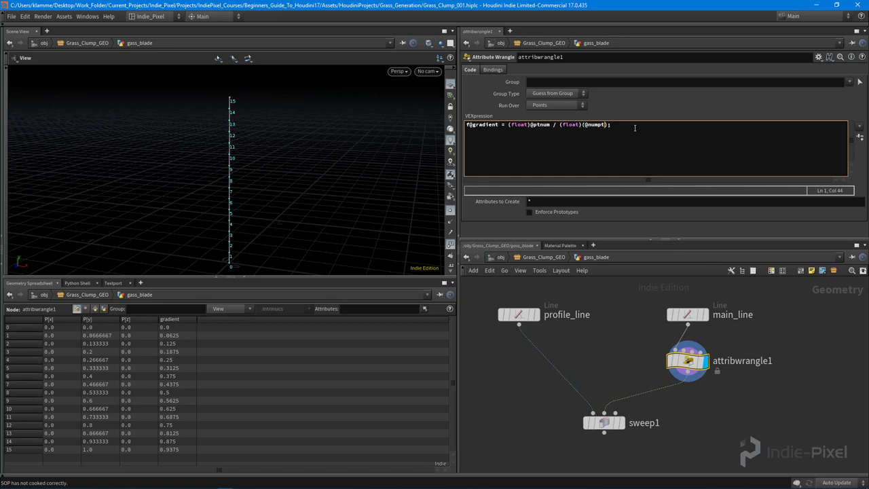
type("- 1")
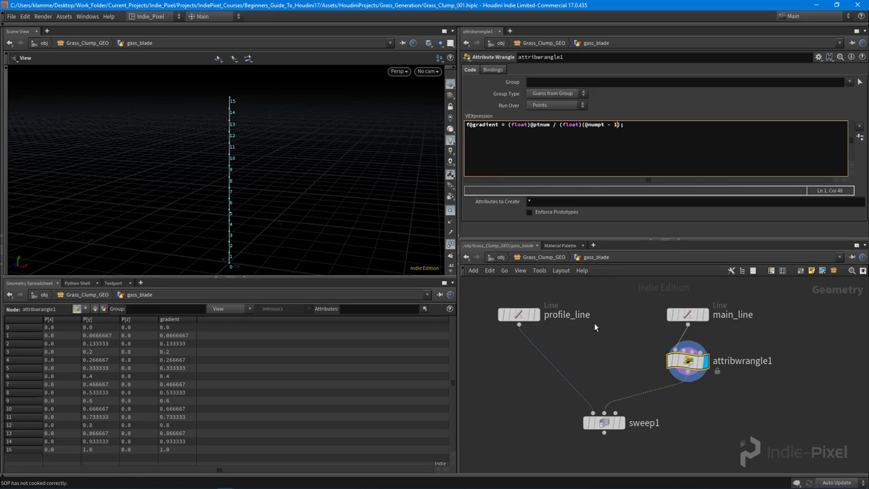
Shrink the geometry spreadsheet to give the viewport more height, and slightly enlarge the wrangle's parameter area
left_click(634, 124)
left_click_drag(340, 277, 336, 329)
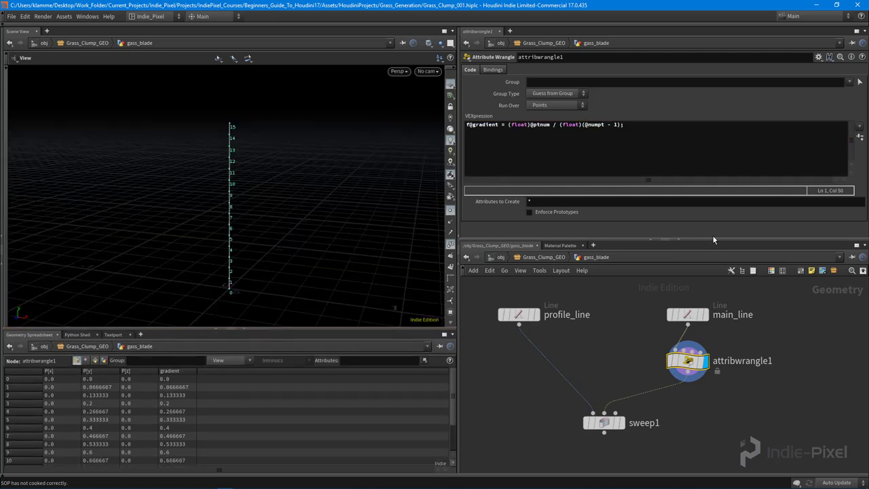
left_click_drag(706, 239, 706, 256)
left_click_drag(190, 293, 236, 266)
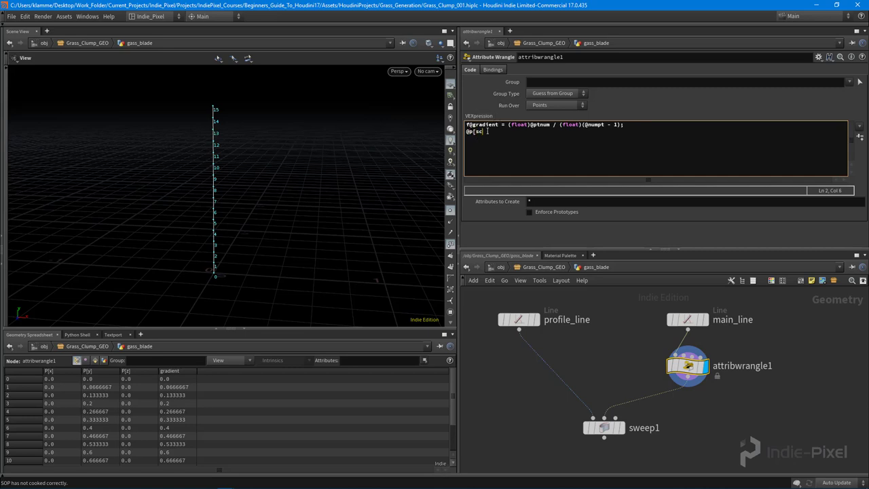
key("BackSpace")
key("BackSpace")
key("BackSpace")
type("sc")
type("ale = ")
type("chramp()")
type("\"\"")
type("shape")
type(", @gradient")
type(";")
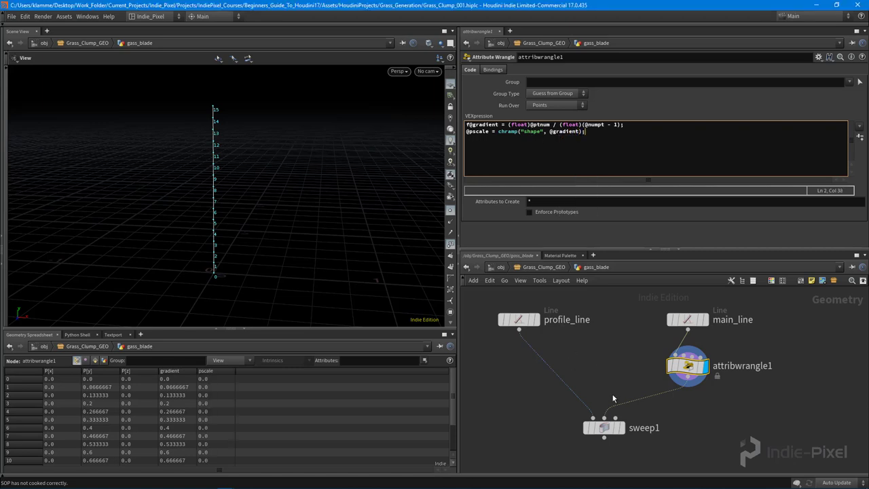
Move profile_line level with attribwrangle1, shift sweep1 slightly up, and display the sweep
left_click_drag(522, 323, 533, 372)
left_click_drag(604, 426, 607, 417)
left_click_drag(224, 171, 211, 182, "alt")
Generate the Shape ramp parameter from the chramp call with more room below the code, and hide the viewport's point numbers and markers
double_click(508, 131)
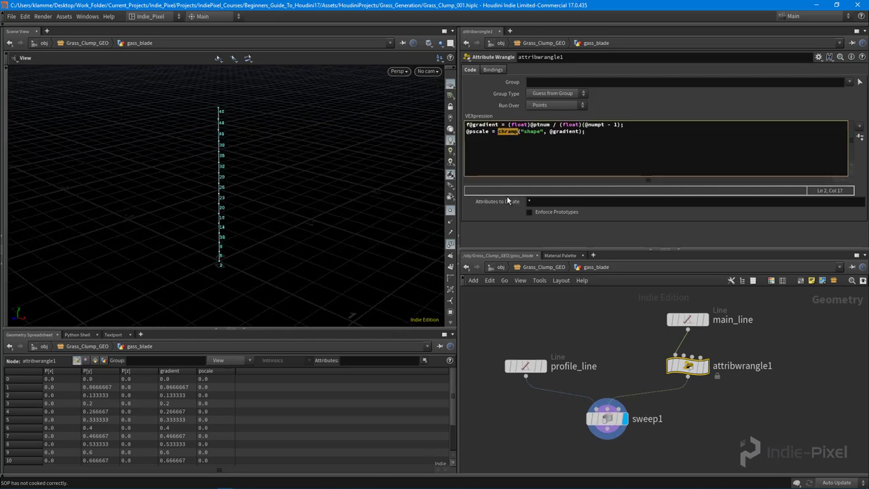
left_click(860, 138)
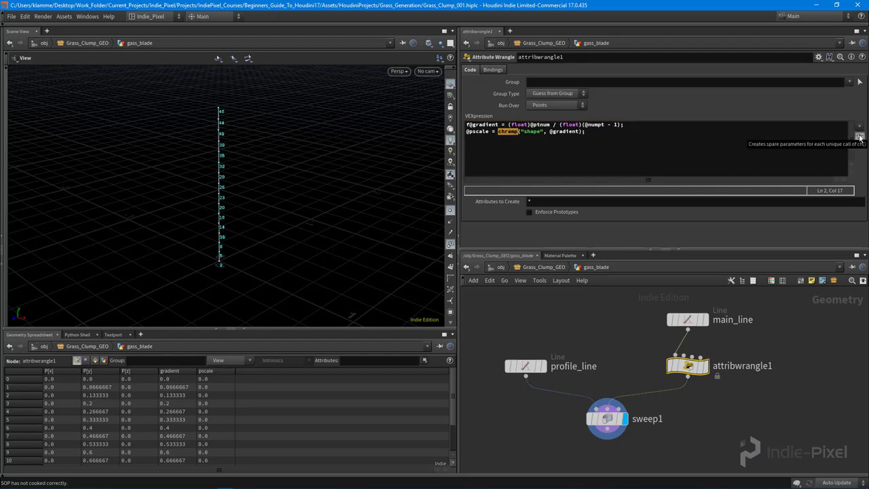
left_click_drag(784, 249, 725, 298)
left_click_drag(189, 193, 297, 206)
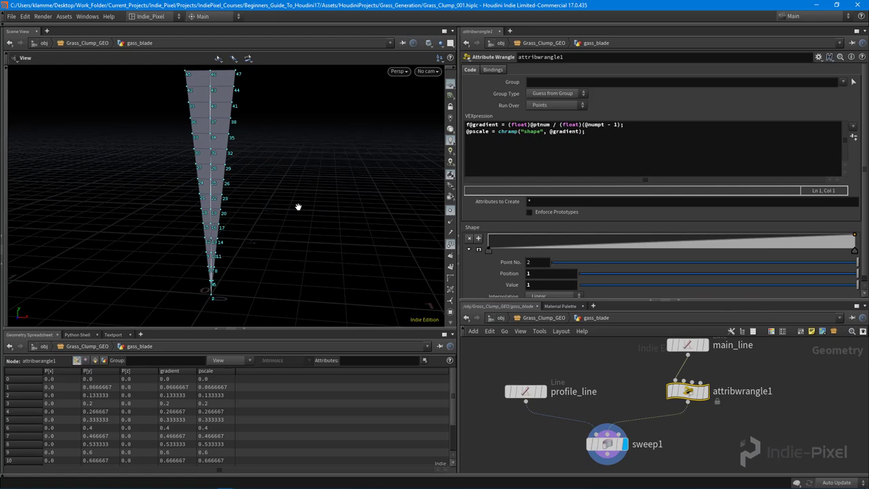
left_click(450, 245)
left_click_drag(401, 213, 260, 203)
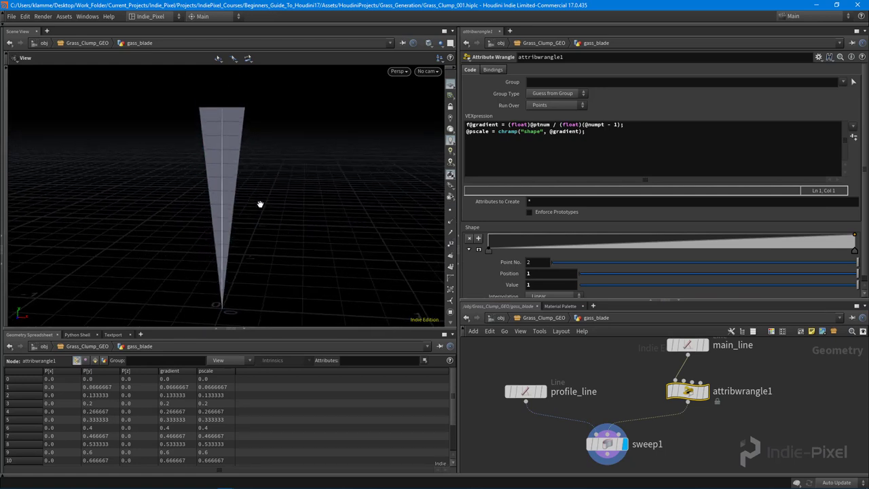
Expand the Shape ramp into its large graph view for editing
left_click(476, 251)
scroll(482, 244, "down", 2)
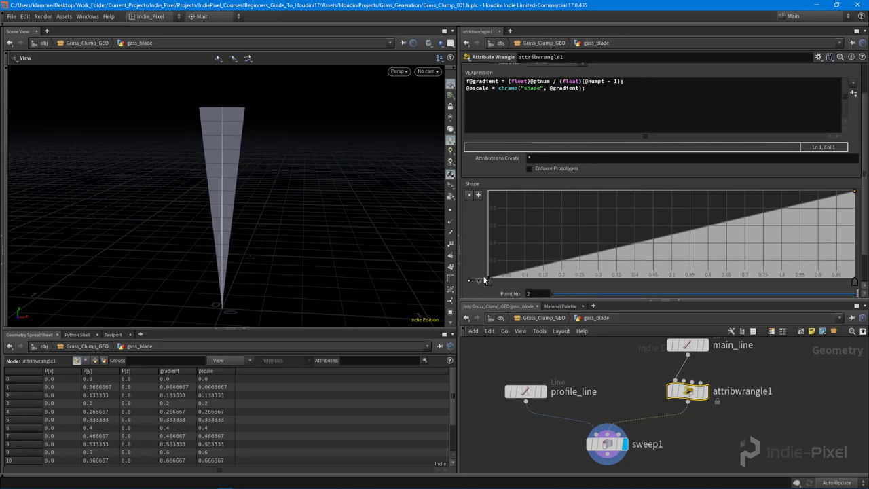
left_click(484, 280)
left_click(481, 252)
scroll(713, 216, "down", 1)
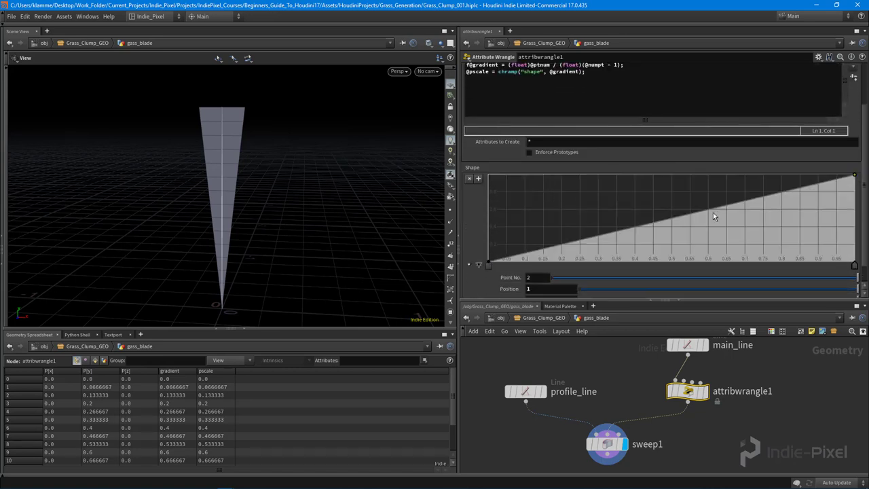
scroll(835, 200, "down", 1)
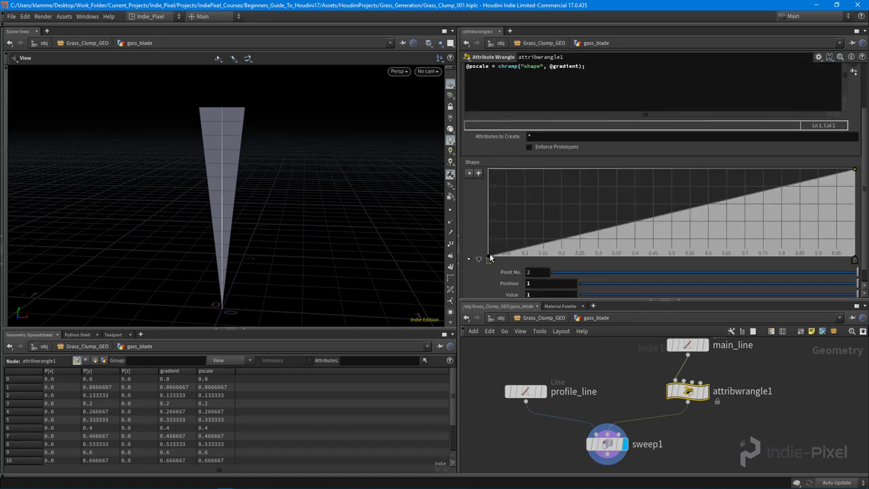
Raise the Shape ramp's start value to about 0.03, lower its end to 0, and form a peak of about 0.44 near position 0.33
mouse_move(488, 259)
left_mouse_down()
mouse_move(485, 204)
mouse_move(486, 258)
left_mouse_up()
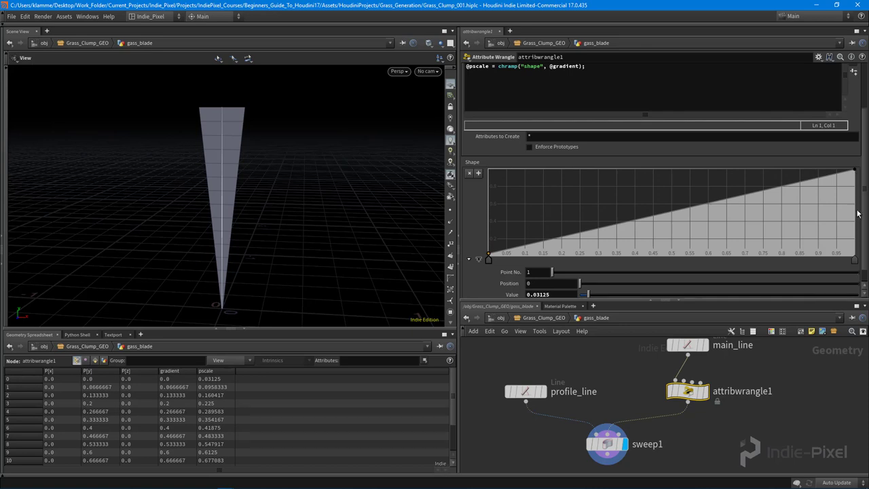
left_click(854, 170)
left_click_drag(854, 170, 823, 242)
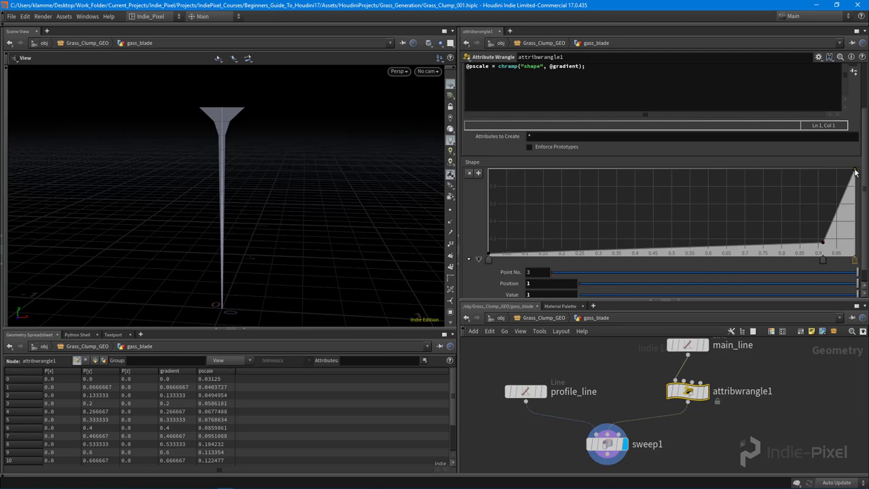
left_click_drag(854, 171, 611, 219)
Add Shape ramp points near position 0.11 with value about 0.04 and near position 0.70 with value about 0.34
left_click(528, 256)
left_click_drag(528, 257, 528, 257)
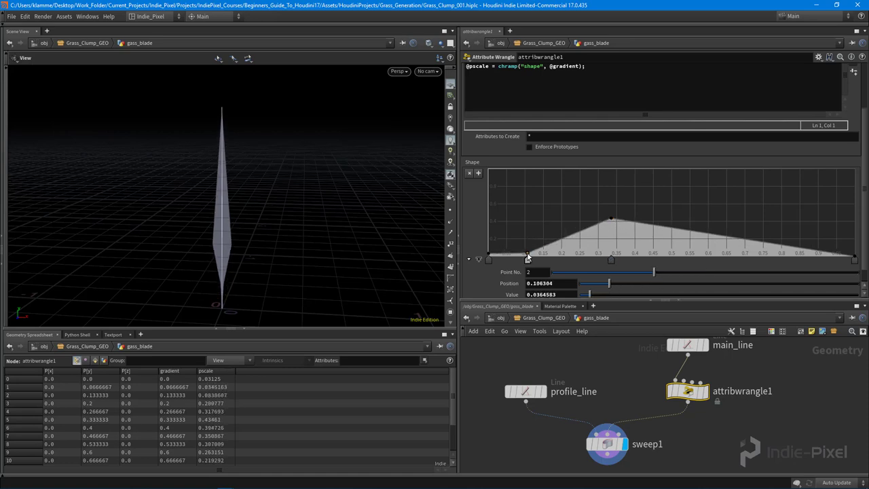
left_click(489, 258)
left_click_drag(742, 239, 744, 226)
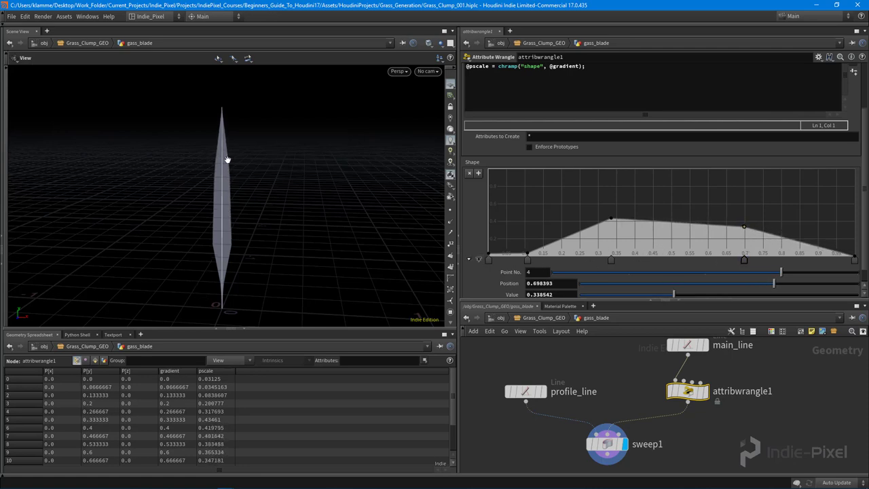
Select all five Shape ramp points and set their interpolation to B-Spline
left_click(489, 259)
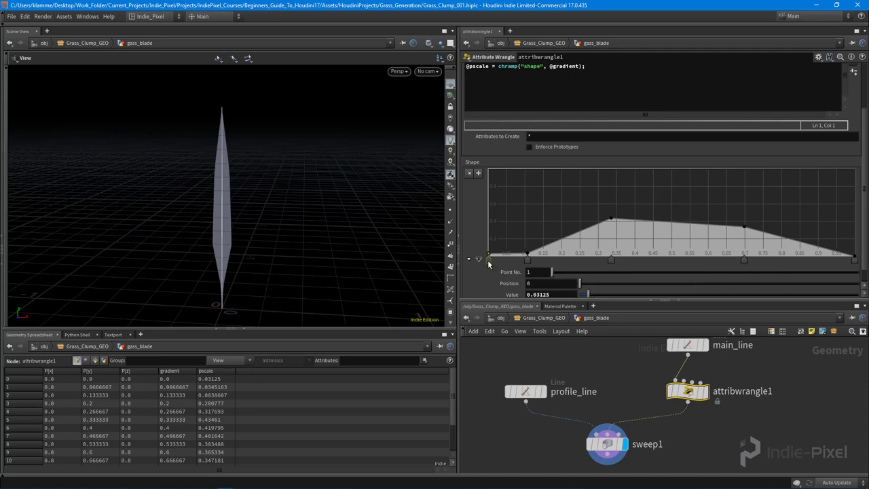
left_click(526, 260)
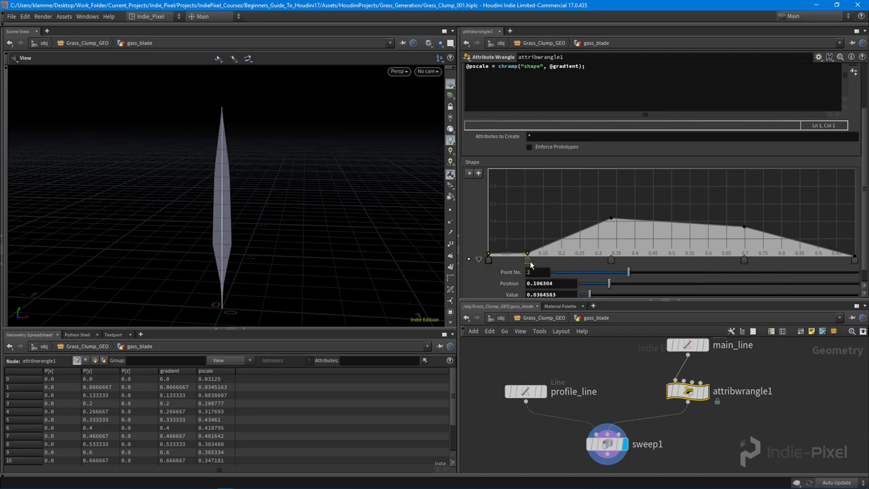
left_click(611, 260)
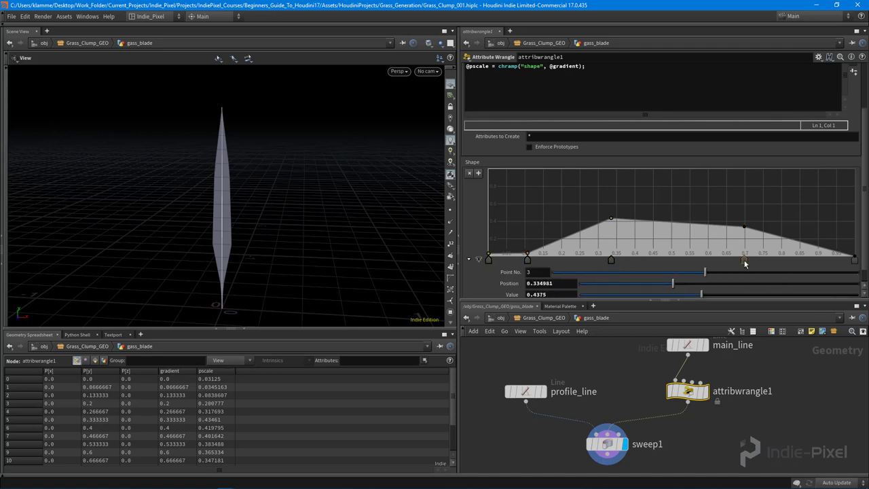
left_click(744, 260)
left_click(853, 260)
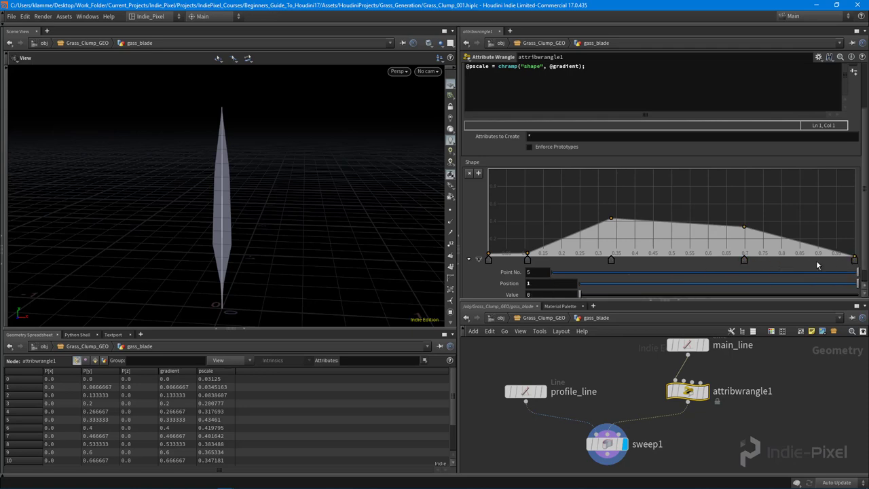
scroll(816, 262, "down", 1)
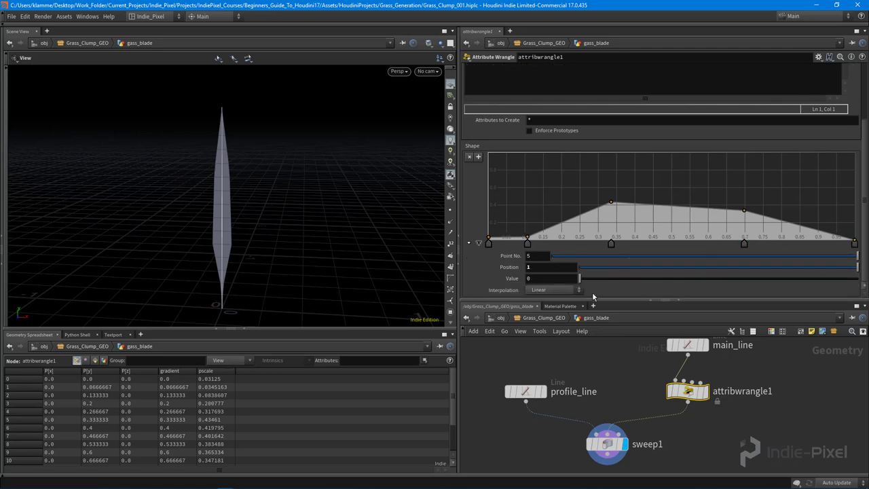
left_click(559, 289)
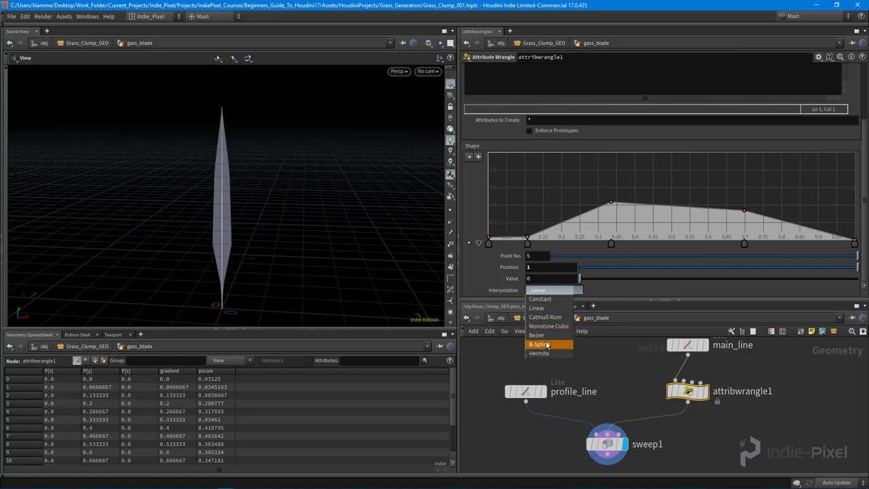
left_click(548, 344)
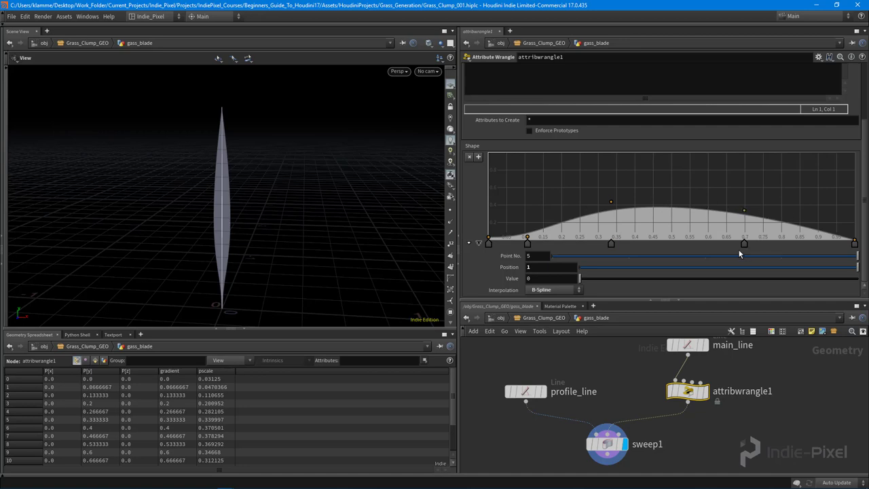
Refine the ramp: point 4 near position 0.53, value 0.42; point 3 near position 0.25; end point at position 1, value about 0.05
left_click_drag(743, 245, 679, 251)
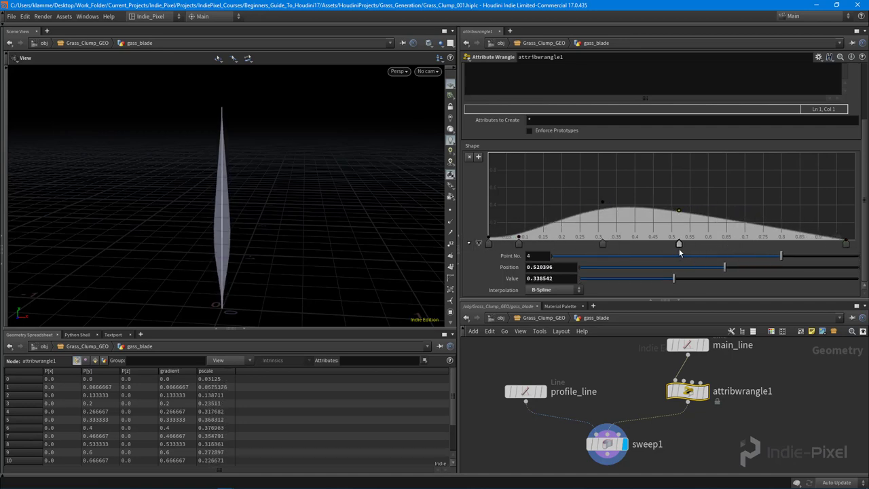
mouse_move(679, 211)
left_mouse_down()
mouse_move(682, 218)
mouse_move(682, 203)
left_mouse_up()
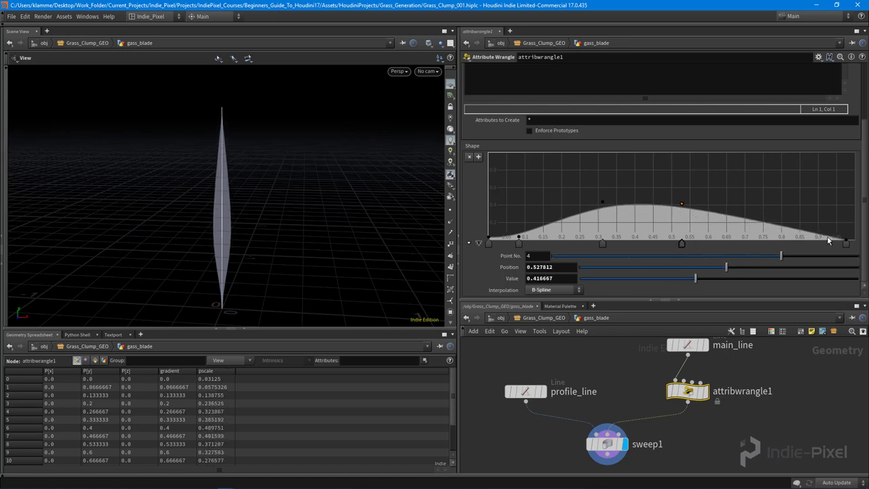
left_click_drag(847, 243, 851, 235)
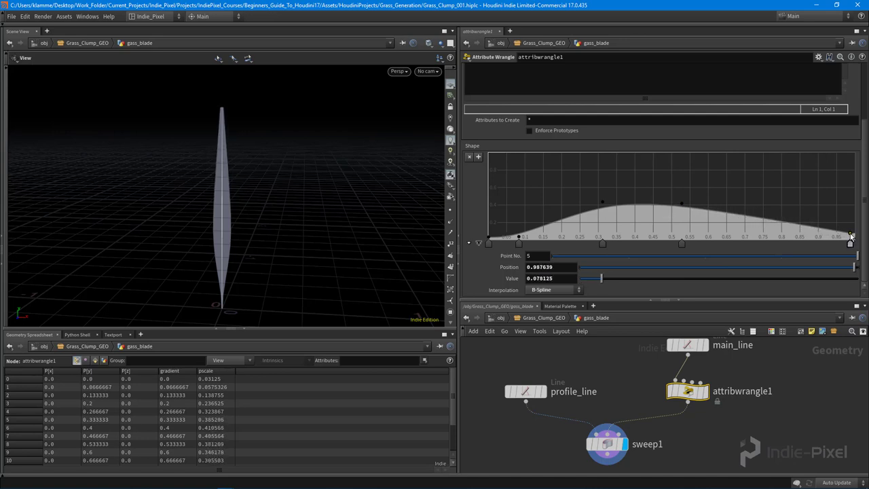
left_click_drag(601, 243, 581, 243)
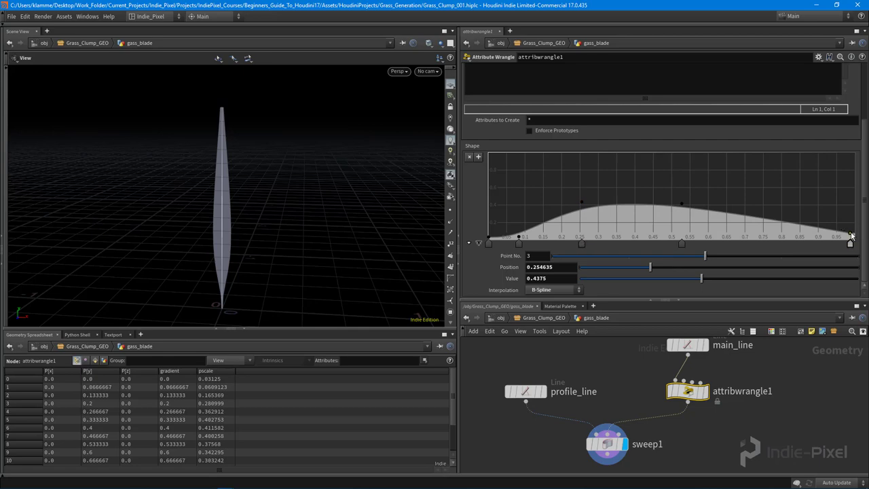
left_click_drag(853, 234, 862, 238)
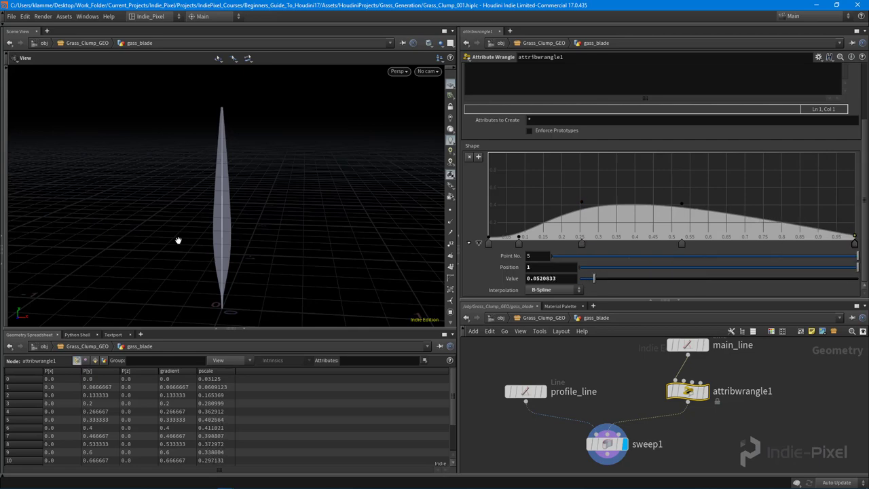
Collapse the Shape ramp to its compact graph, enlarge the network area, and inspect the blade up close from above
left_click_drag(179, 241, 257, 212)
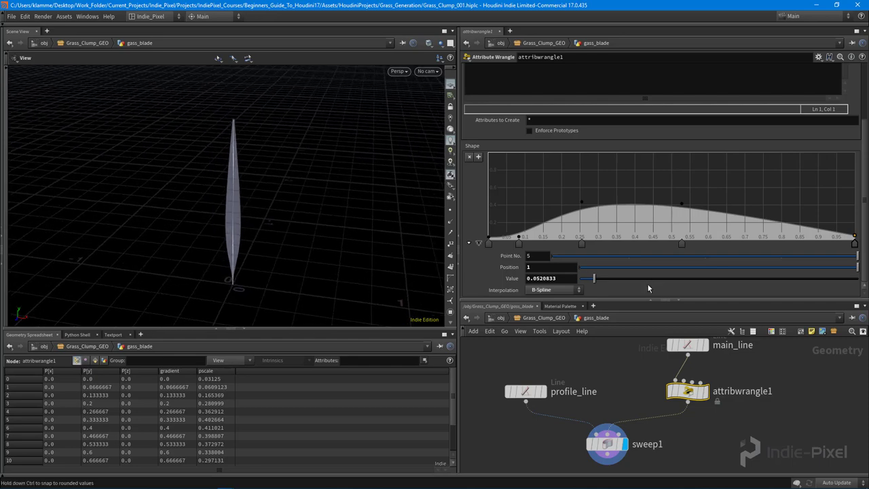
left_click(478, 243)
left_click_drag(702, 301, 701, 255)
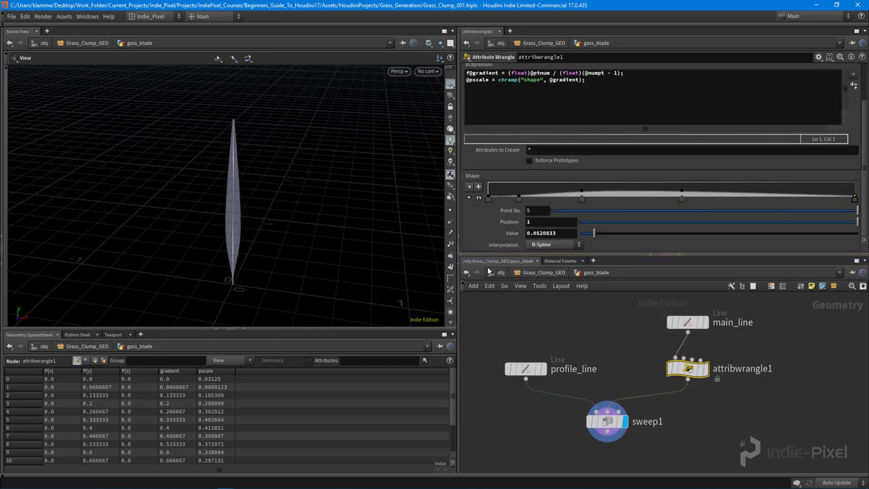
left_click_drag(197, 277, 231, 264)
left_click_drag(236, 218, 415, 307)
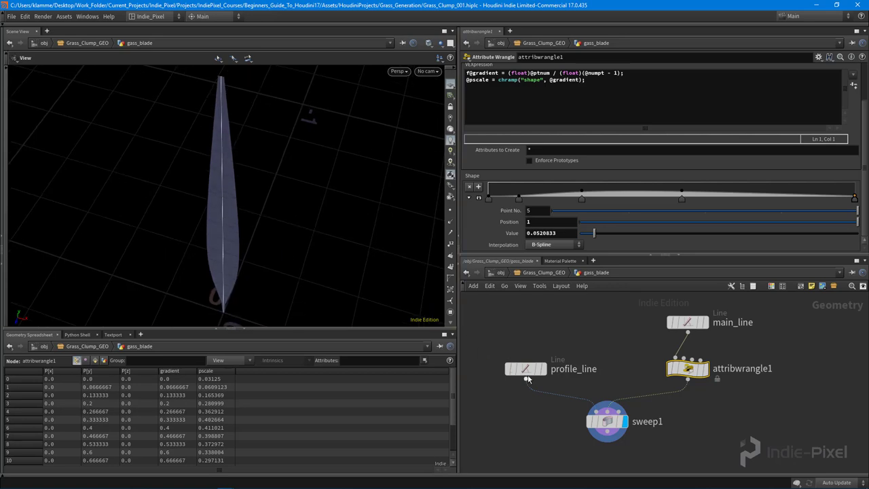
Display profile_line on its own in the viewport with its points and point numbers shown
left_click(541, 369)
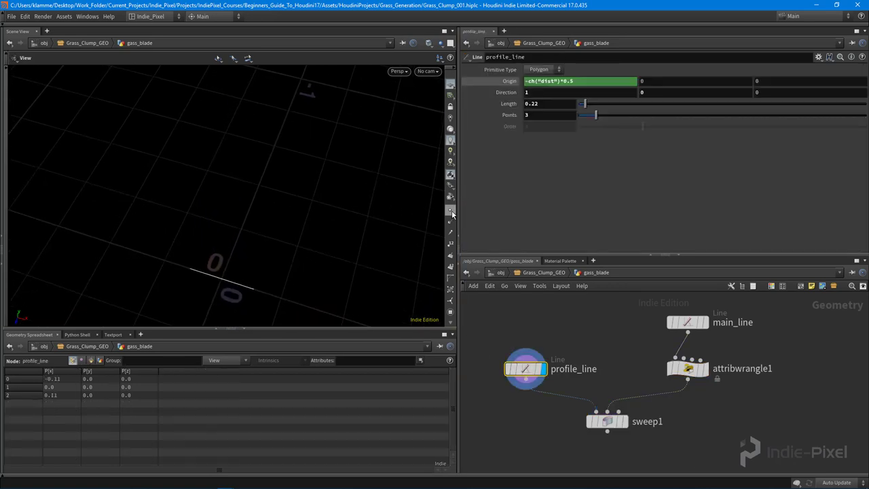
key("g")
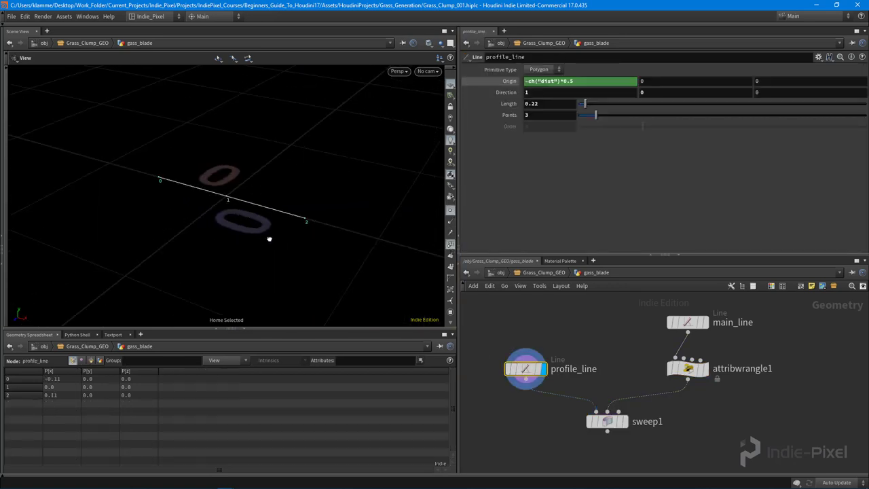
left_click_drag(270, 239, 295, 179)
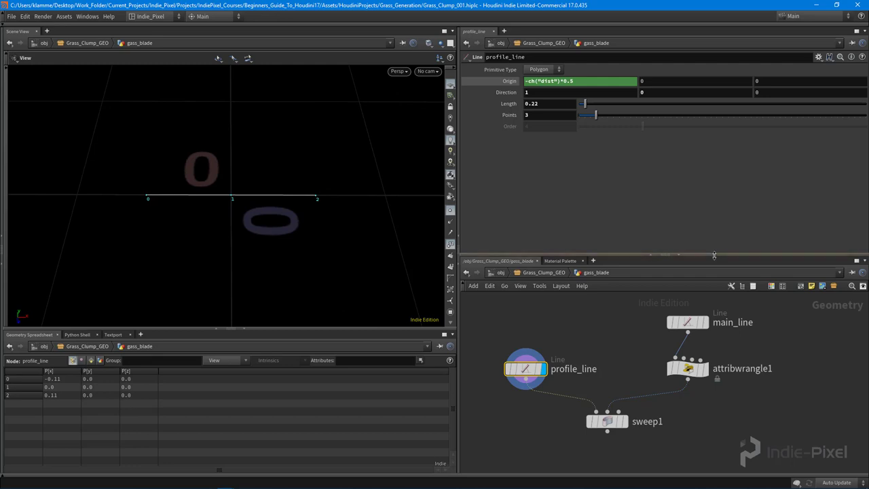
Make room by moving sweep1 lower, then add a Group by Range node fed by profile_line and display it
left_click_drag(714, 255, 714, 191)
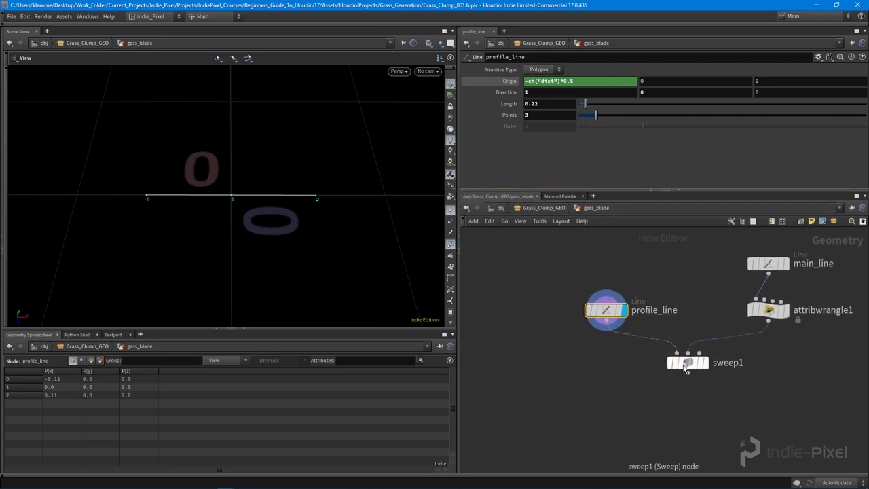
left_click_drag(685, 367, 687, 415)
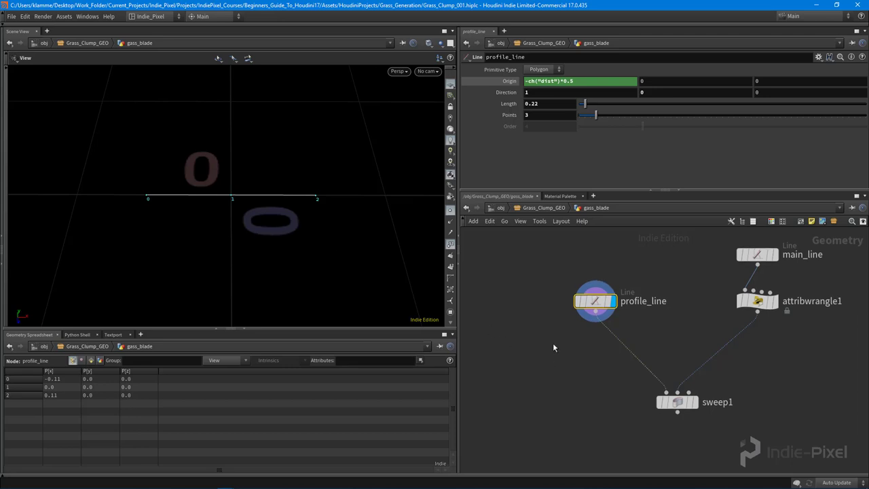
key("Tab")
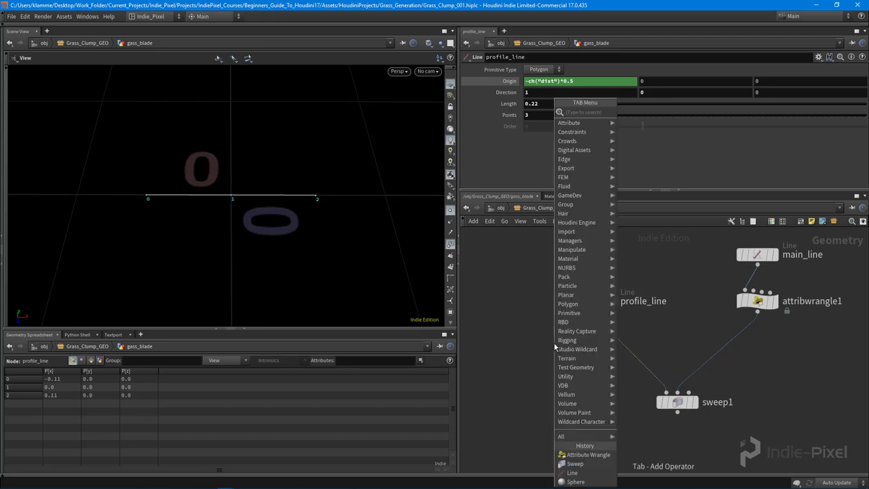
type("group")
key("Return")
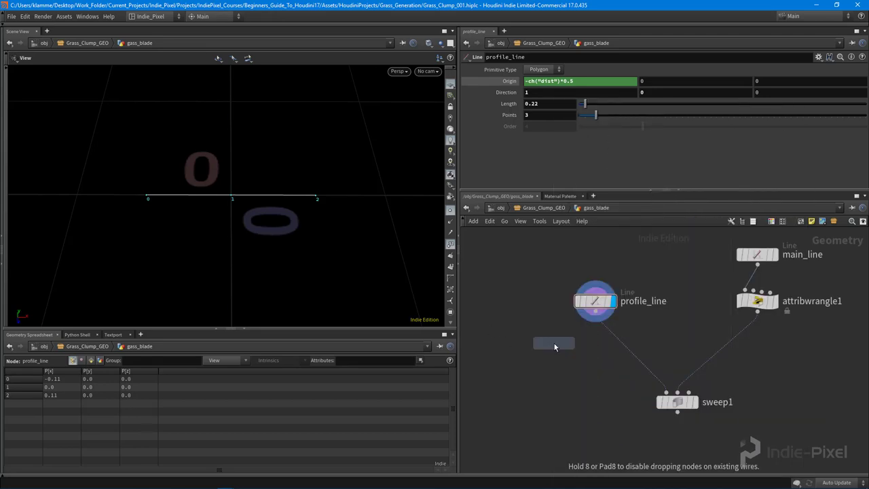
left_click(588, 364)
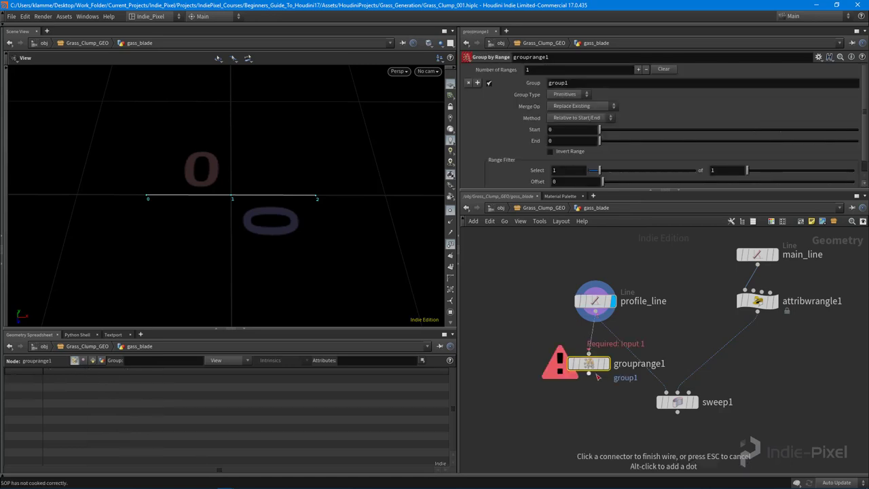
left_click_drag(607, 367, 595, 340)
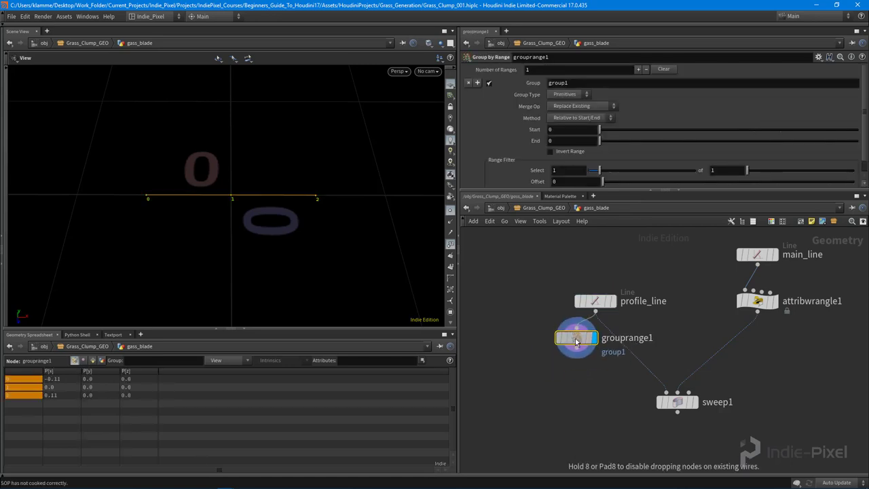
Set the Group by Range node's group type to Points and its group name to $OS
left_click(579, 95)
left_click(574, 113)
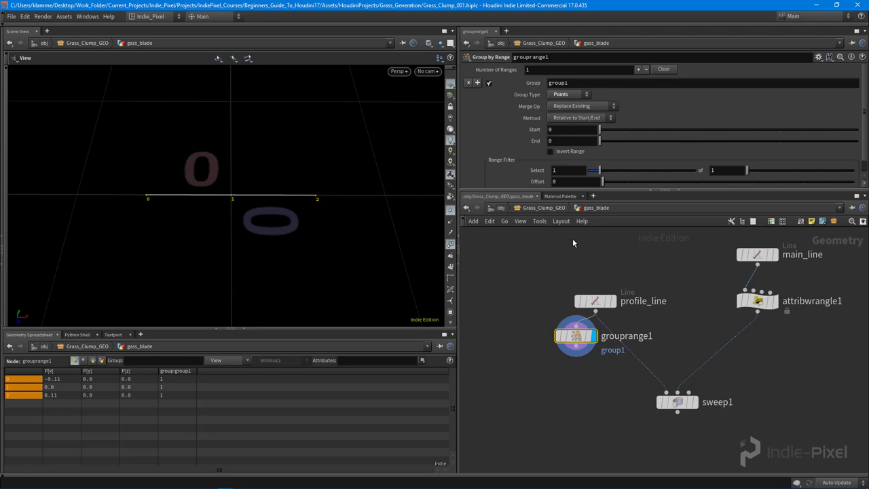
left_click(611, 83)
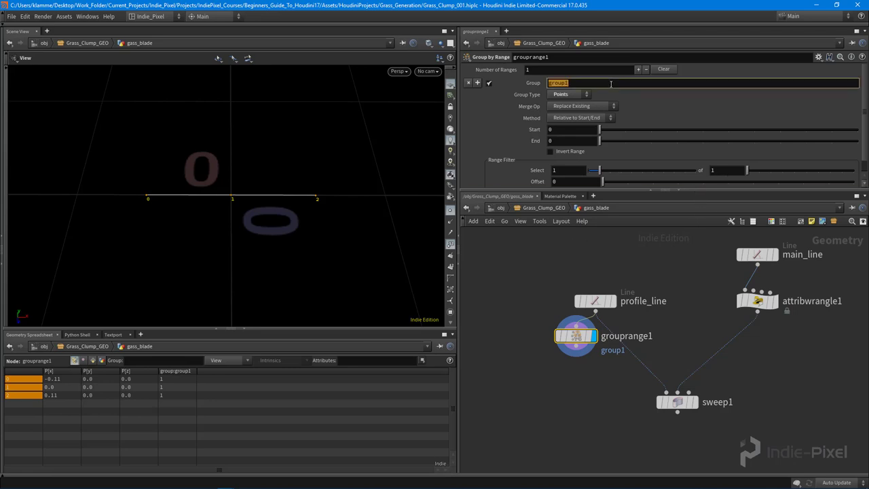
type("$OS")
key("Return")
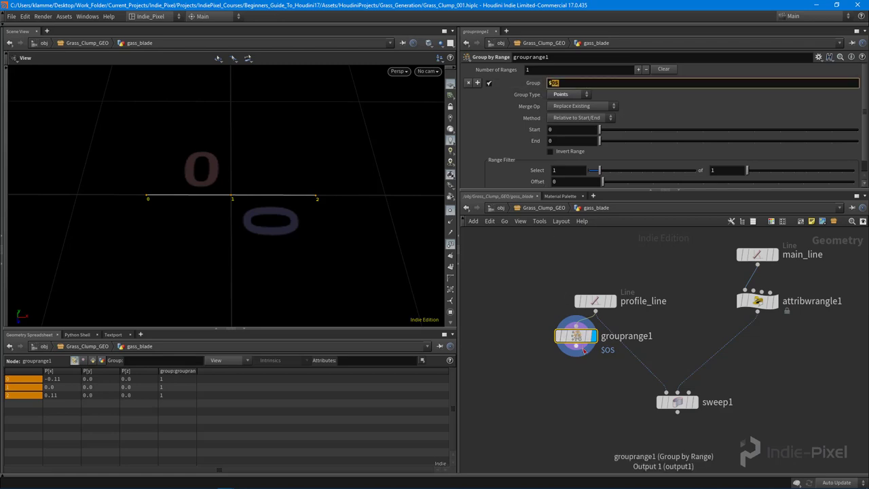
Place the Group by Range node below and beside profile_line, rename it outerpnts, and highlight its $OS group name
left_click_drag(578, 337, 546, 359)
double_click(602, 359)
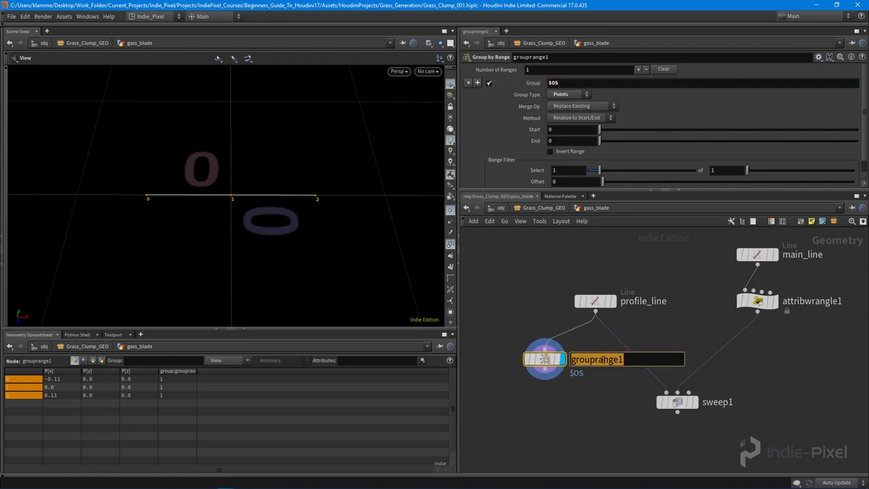
type("outerpnts")
key("Return")
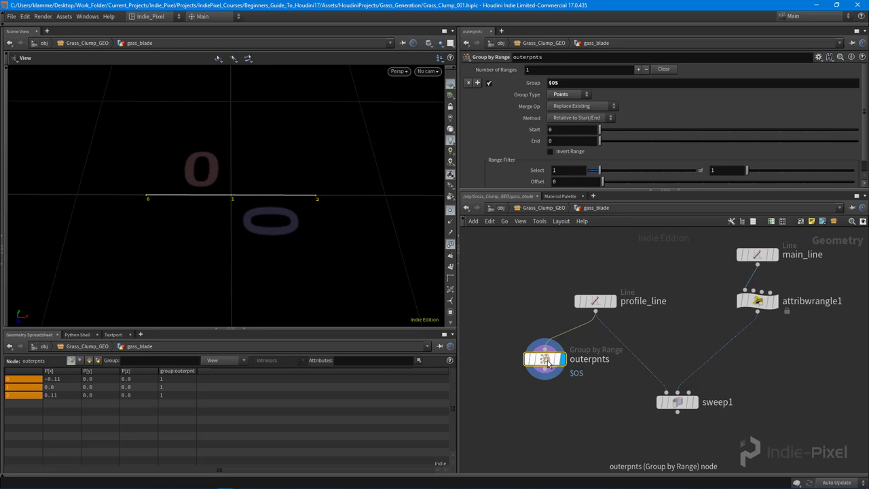
left_click_drag(548, 364, 544, 354)
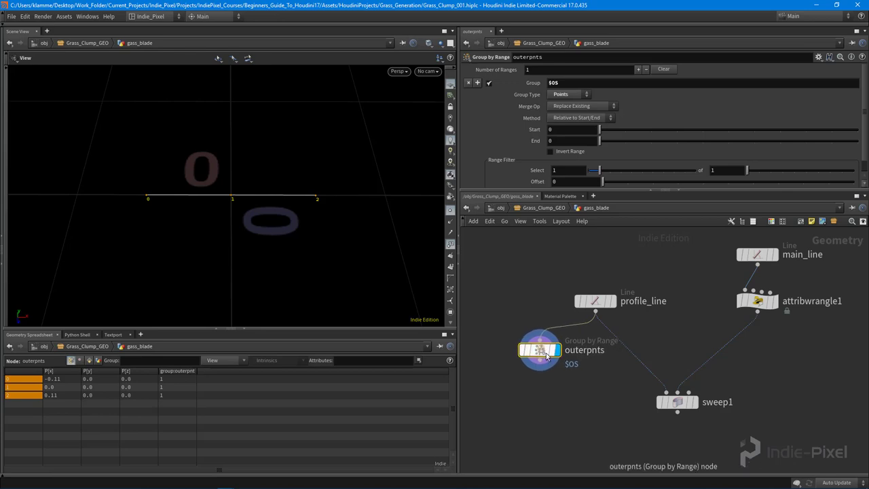
double_click(567, 82)
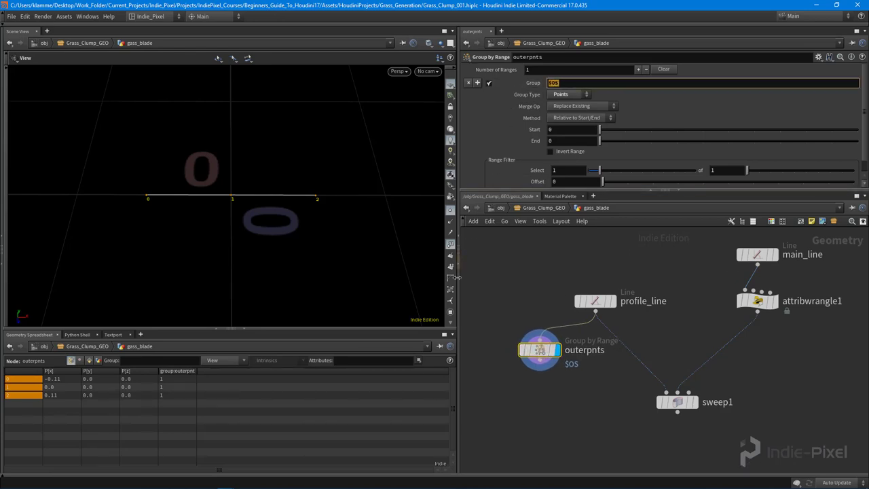
Enlarge the viewport, show its group list filtered to Points, and highlight the outerpnts group on the profile line
left_click_drag(419, 330, 419, 366)
left_click(451, 315)
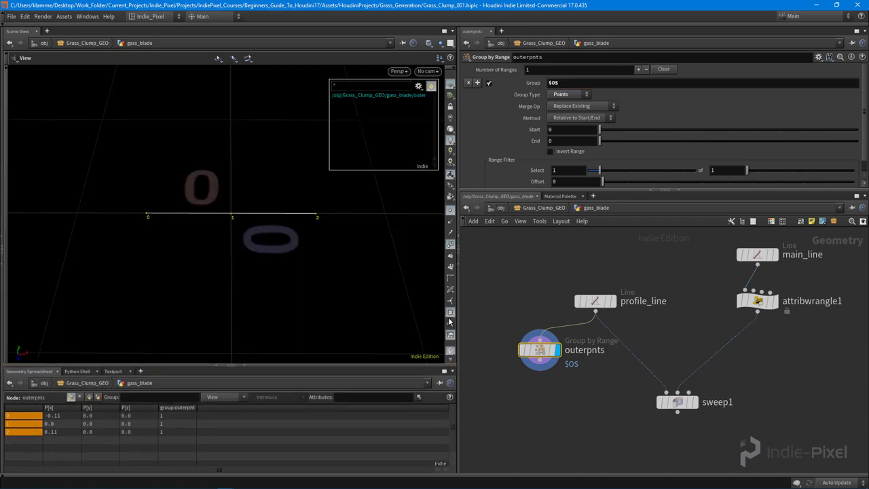
left_click(418, 87)
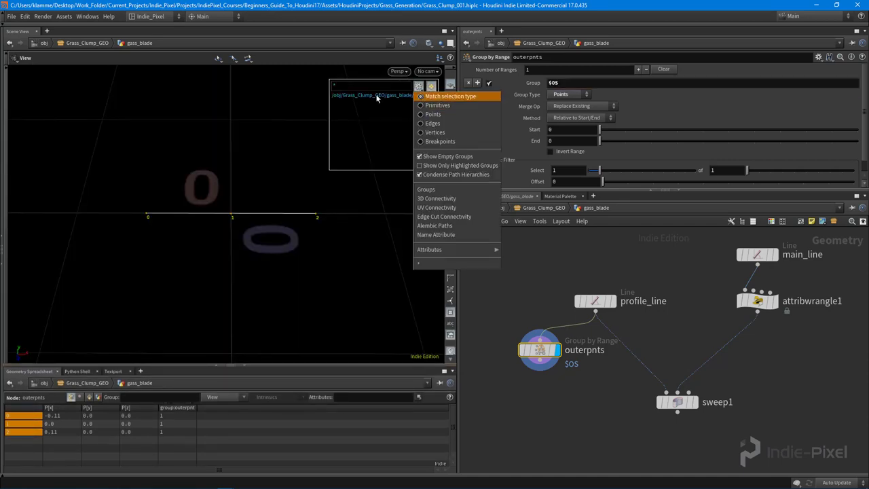
left_click(433, 115)
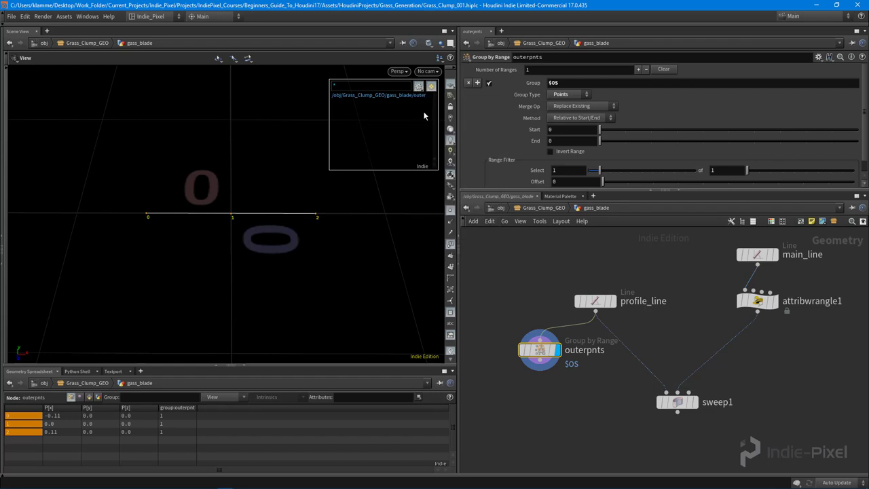
left_click(352, 104)
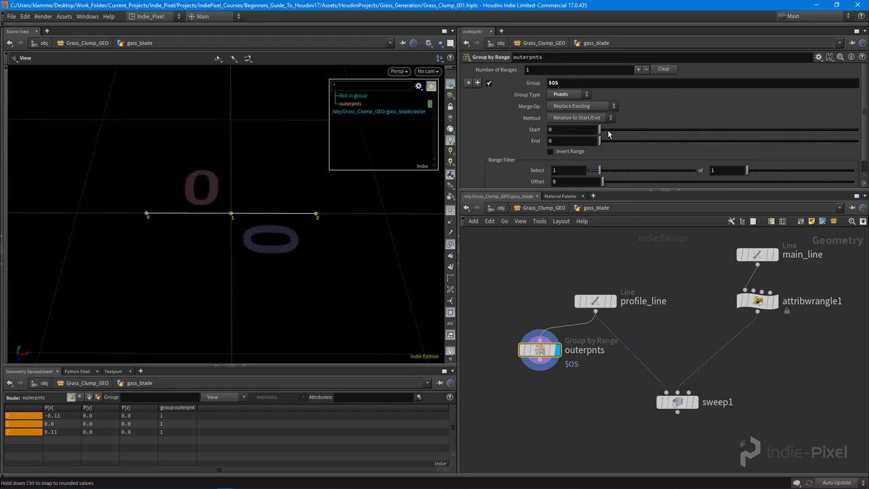
Set the outerpnts range to start 1 and end 1, and invert it so only the profile line's outer points are grouped
left_click_drag(608, 133, 626, 140)
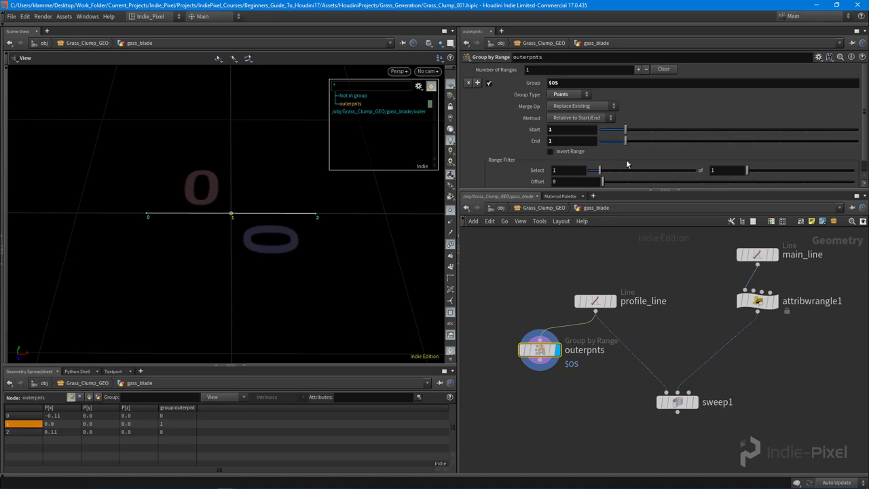
left_click_drag(291, 233, 289, 238)
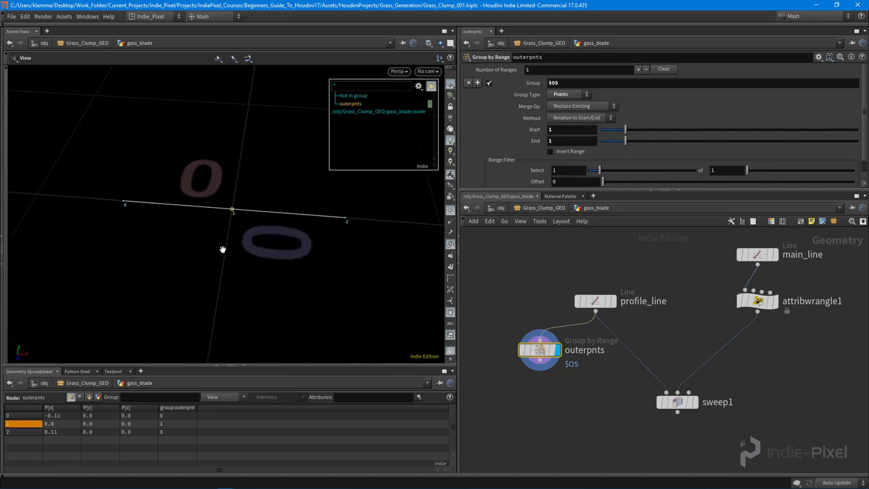
mouse_move(223, 249)
left_mouse_down()
mouse_move(254, 250)
mouse_move(216, 241)
left_mouse_up()
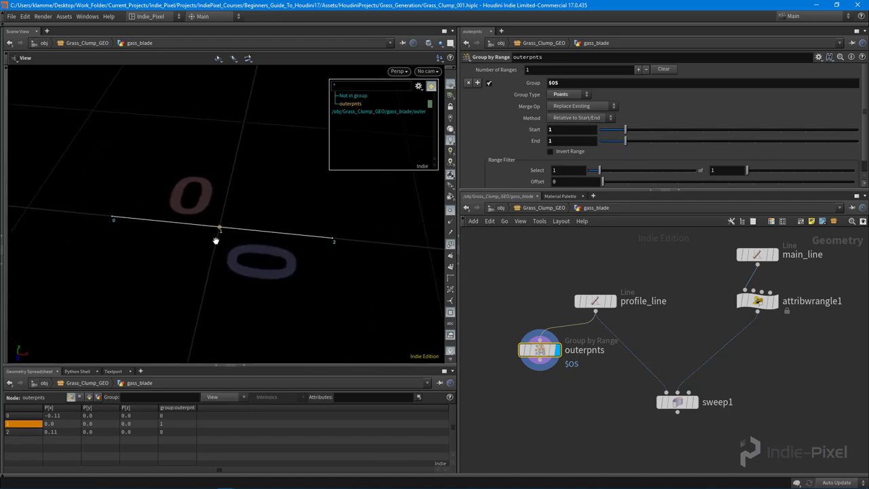
left_click(550, 151)
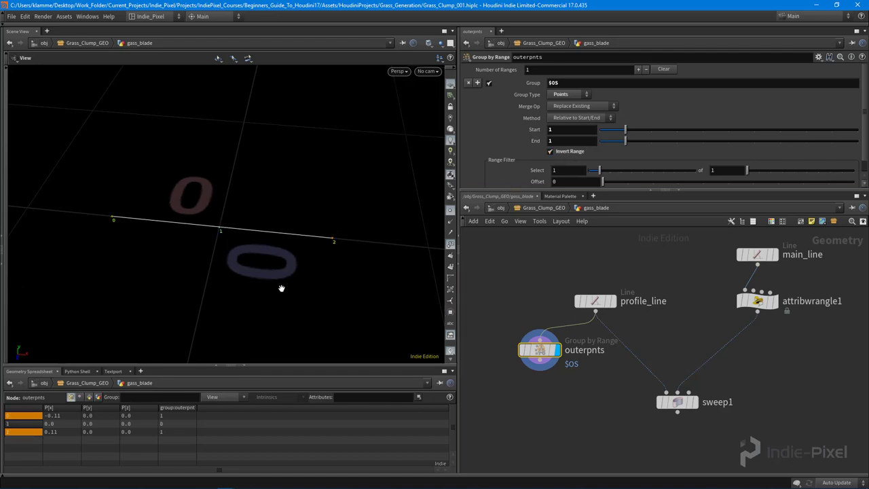
left_click_drag(281, 287, 268, 243)
Add a Transform node below outerpnts, feed it from outerpnts, and display it
middle_click_drag(520, 393, 597, 345)
key("Tab")
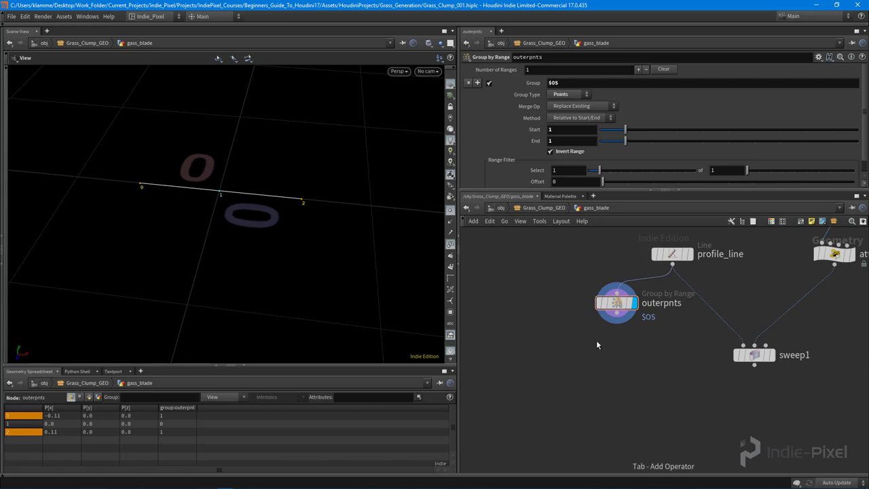
type("tr")
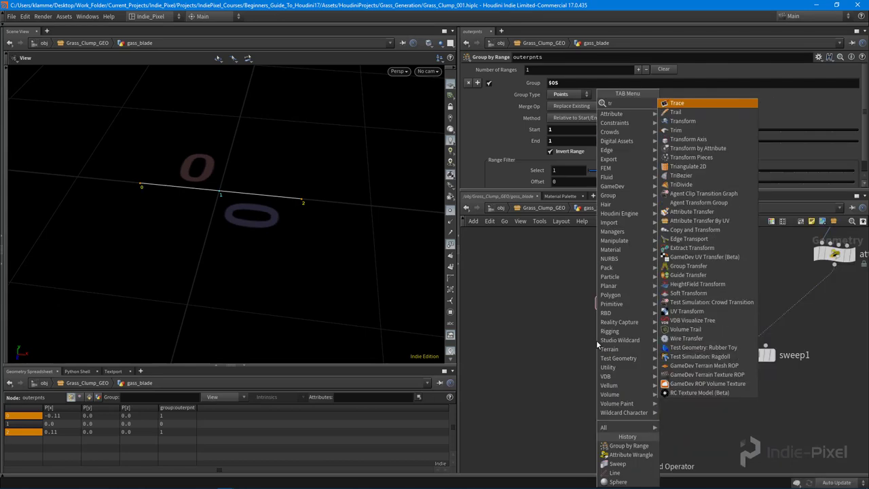
left_click(683, 120)
left_click(617, 348)
left_click(616, 339)
left_click(617, 303)
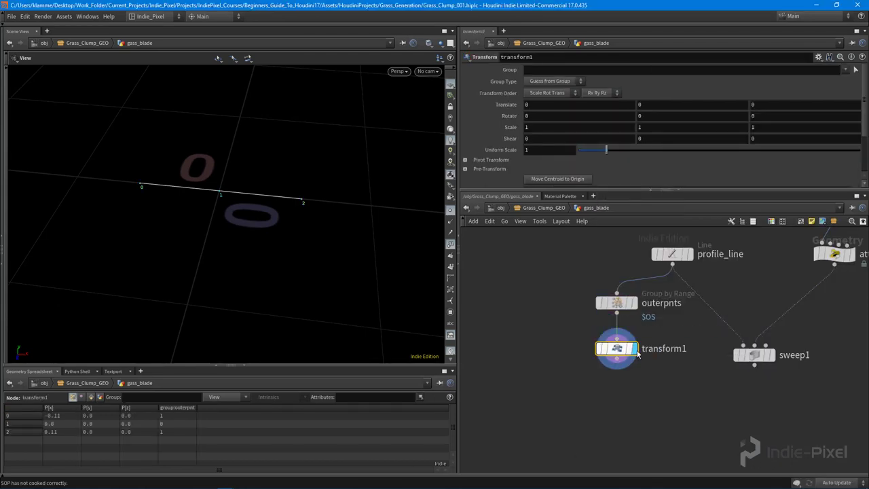
Limit the new Transform node to the outerpnts group and set its Z translation to 0.03
left_click(846, 70)
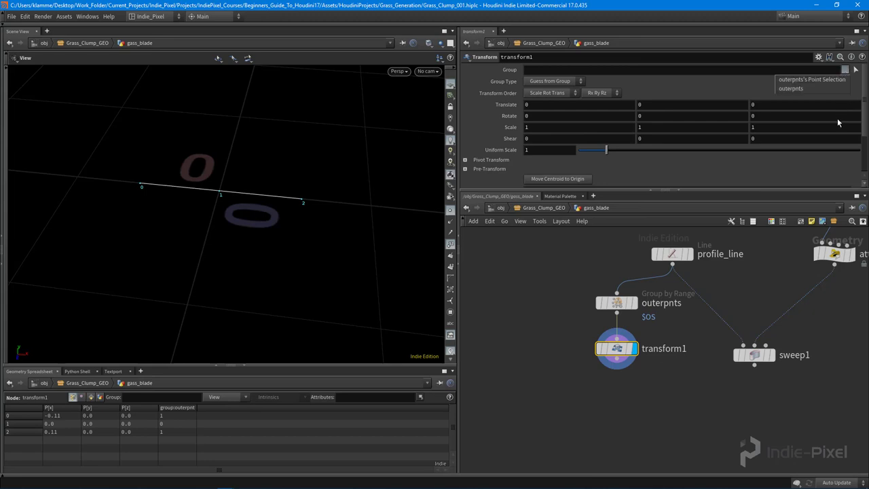
left_click(793, 89)
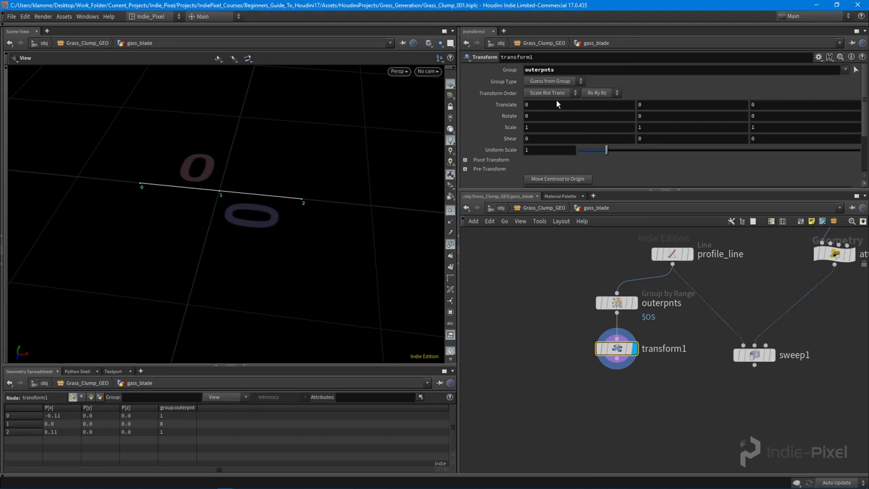
middle_click_drag(779, 104, 799, 121)
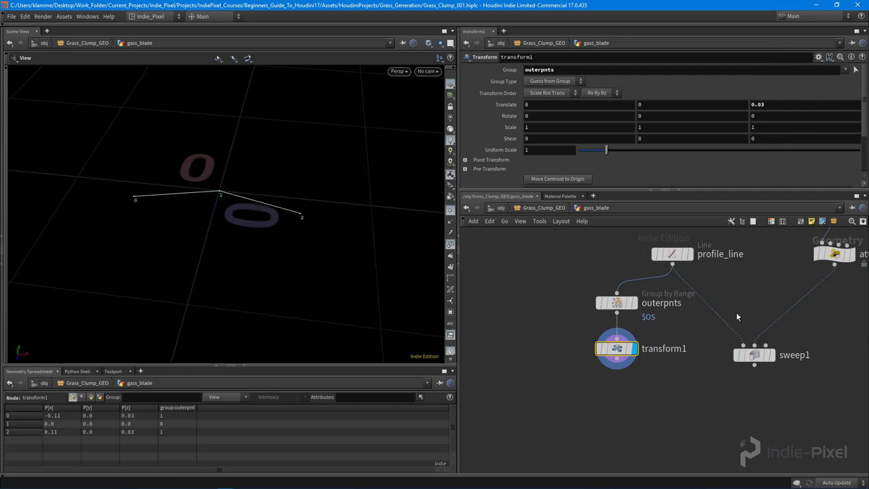
Wire transform1 into sweep1 in place of profile_line, and align outerpnts and transform1 in a column under profile_line
left_click(716, 318)
middle_click_drag(626, 384, 573, 426)
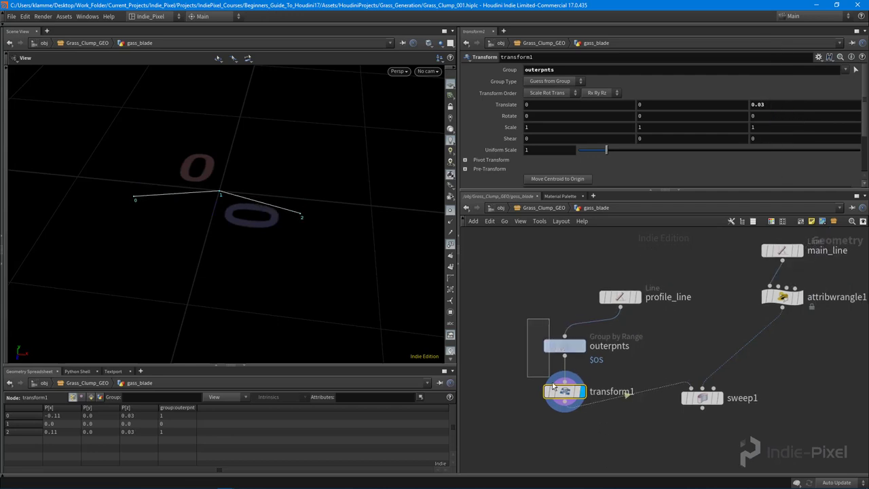
left_click_drag(552, 384, 552, 385)
left_click_drag(564, 346, 620, 345)
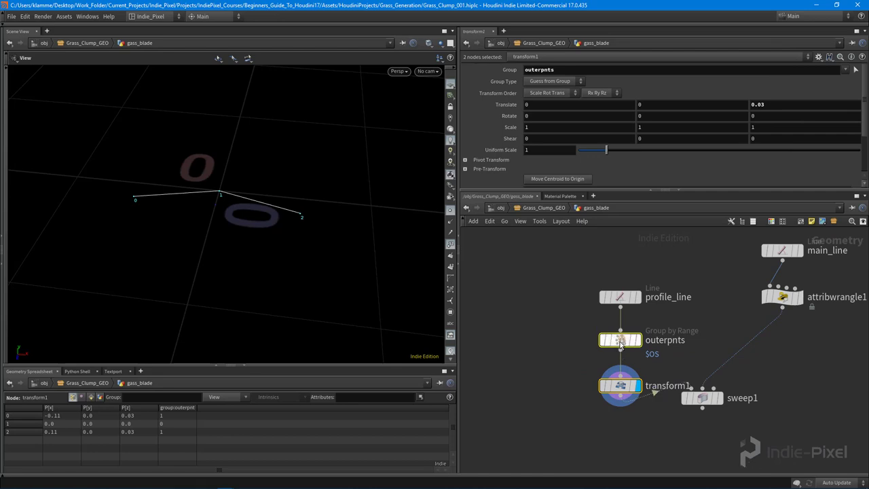
left_click_drag(620, 387, 609, 342)
left_click(683, 297)
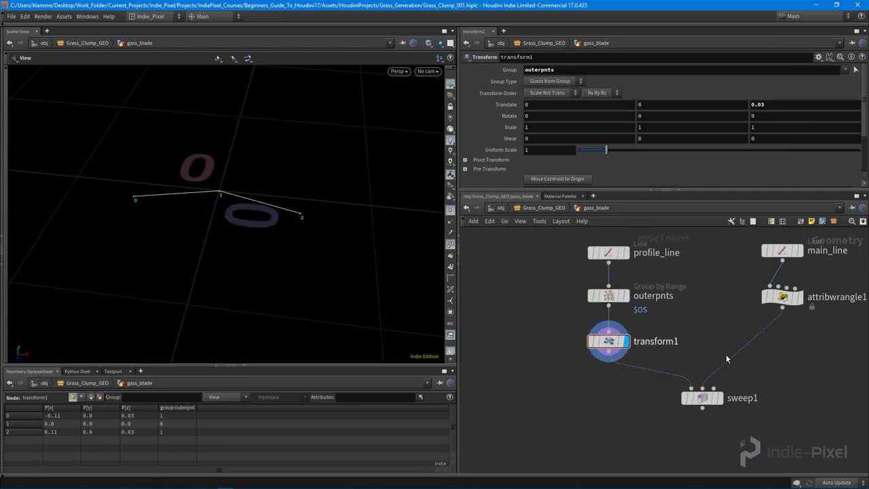
Display sweep1, examine the creased blade along its length, and move sweep1 lower in the network
middle_click_drag(713, 418, 688, 401)
left_click(696, 381)
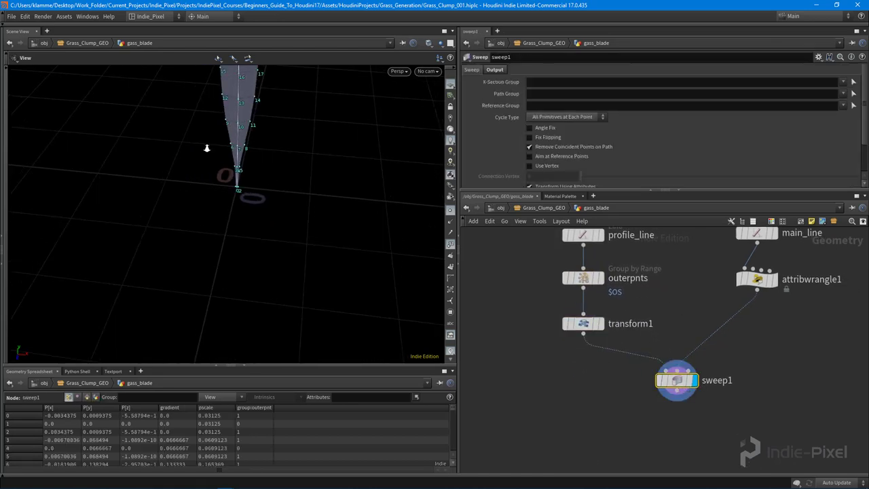
left_click_drag(207, 145, 247, 257)
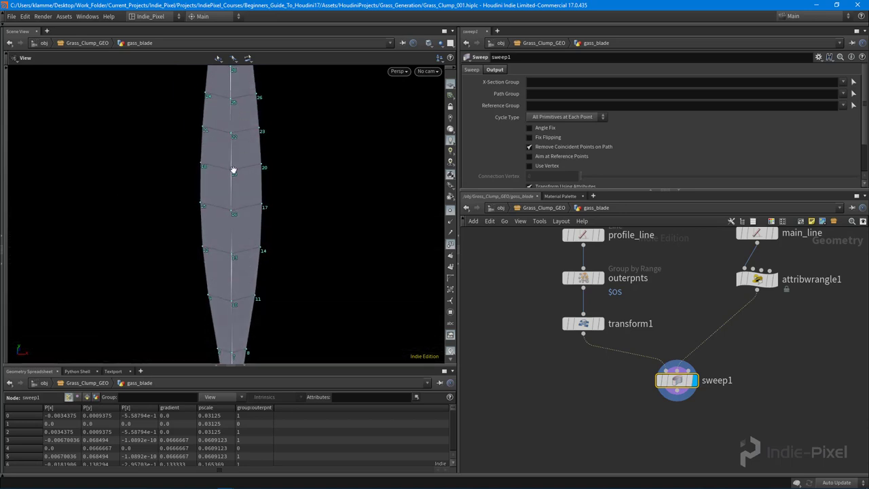
mouse_move(234, 170)
left_mouse_down()
mouse_move(291, 260)
mouse_move(258, 252)
mouse_move(289, 283)
mouse_move(205, 229)
mouse_move(227, 238)
mouse_move(203, 267)
mouse_move(223, 270)
mouse_move(268, 217)
mouse_move(248, 170)
left_mouse_up()
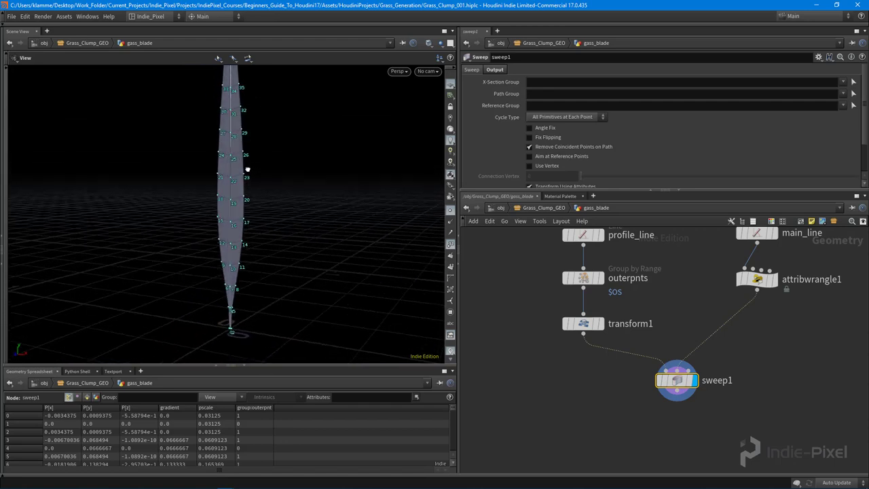
middle_click_drag(753, 348, 683, 339)
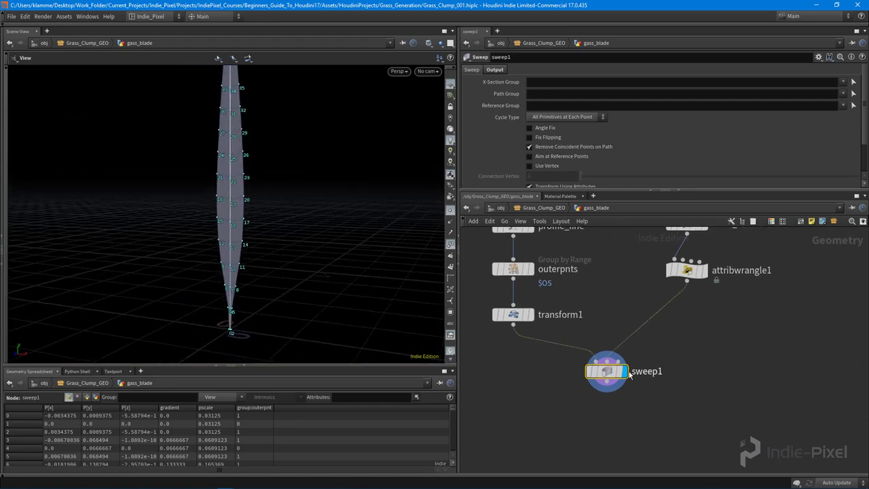
left_click(683, 334)
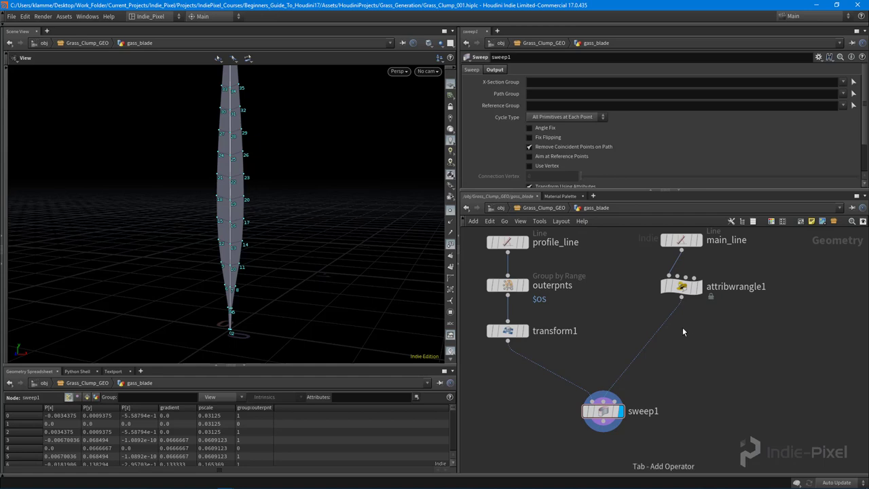
key("Tab")
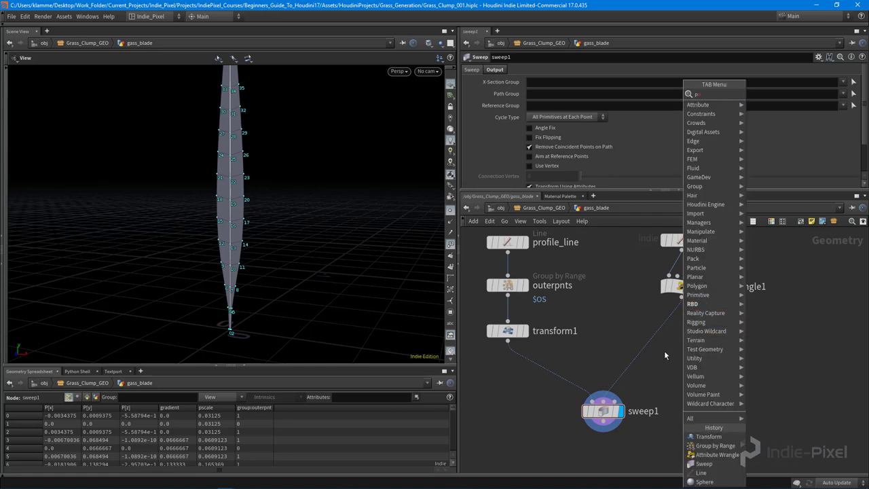
key("Escape")
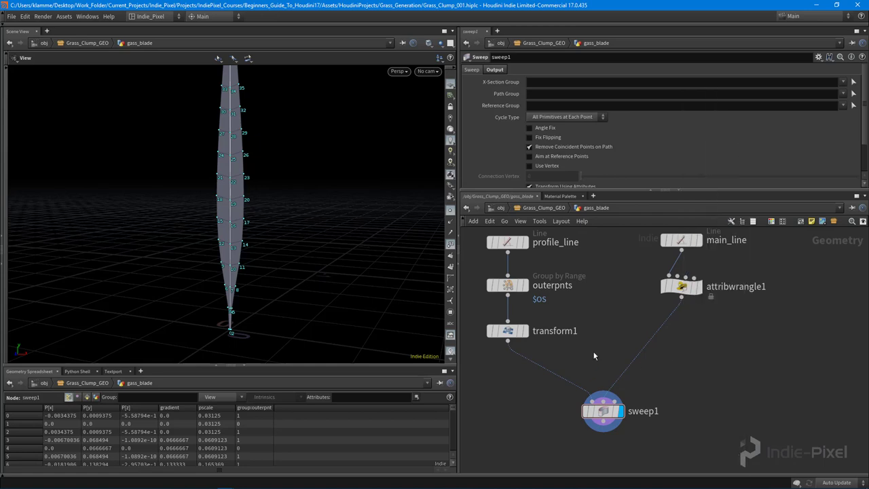
key("Tab")
type("poly")
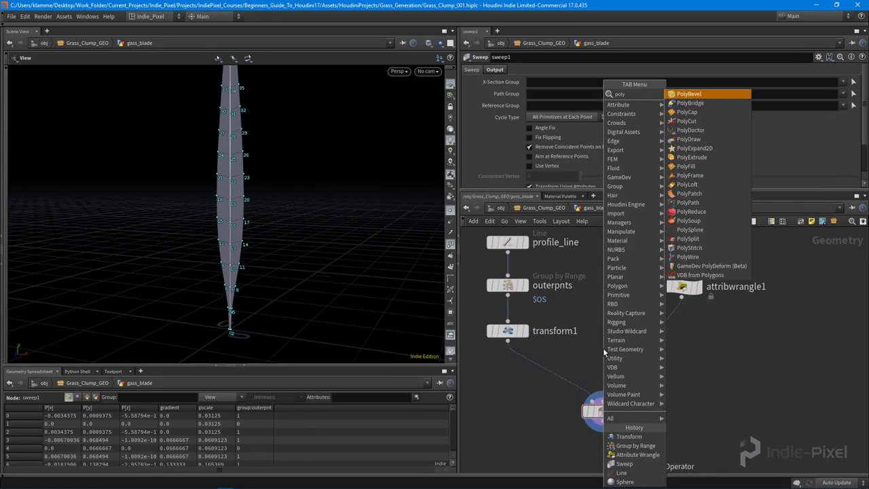
key("Escape")
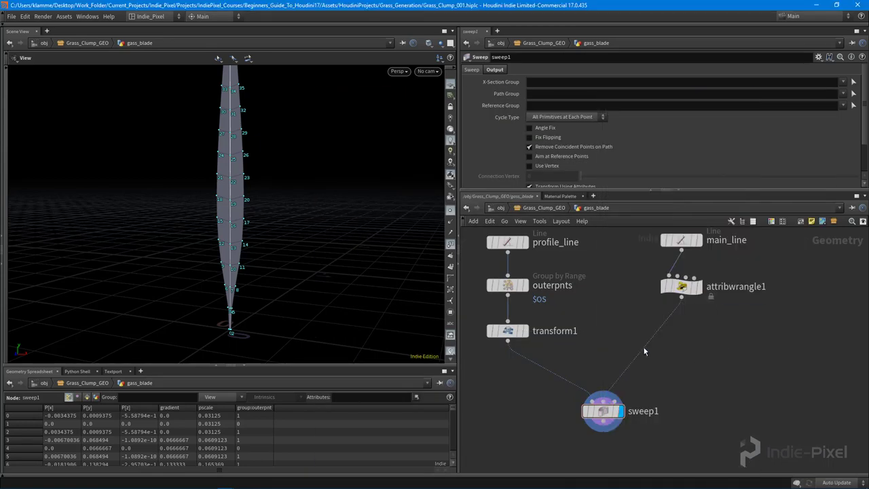
Insert a second Transform node between transform1 and sweep1
key("Tab")
type("tr")
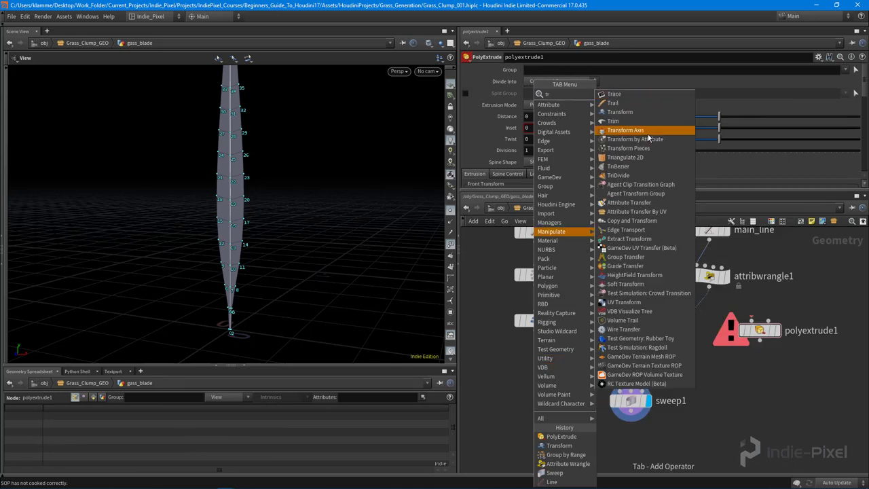
left_click(619, 111)
left_click(539, 358)
mouse_move(539, 358)
left_mouse_down()
mouse_move(566, 362)
mouse_move(537, 360)
left_mouse_up()
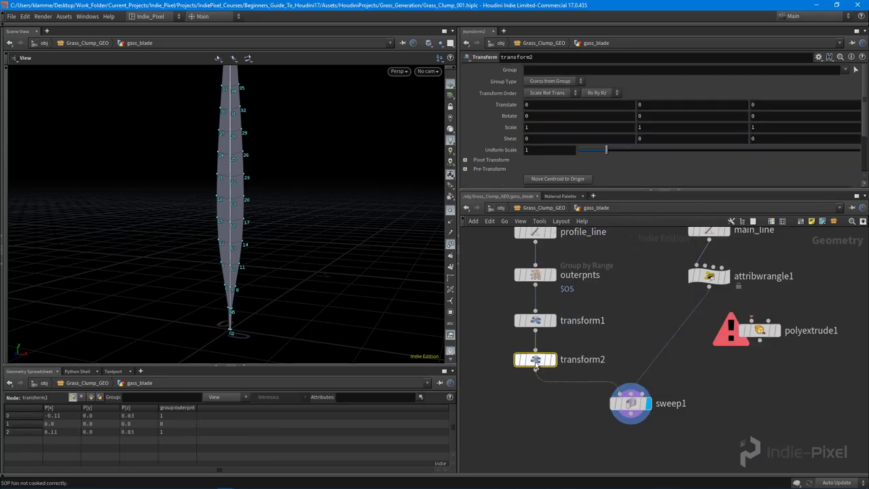
Set transform2's X rotation to 90 and delete the unconnected polyextrude1 node
left_click(561, 116)
type("90")
key("Return")
left_click_drag(319, 245, 361, 265)
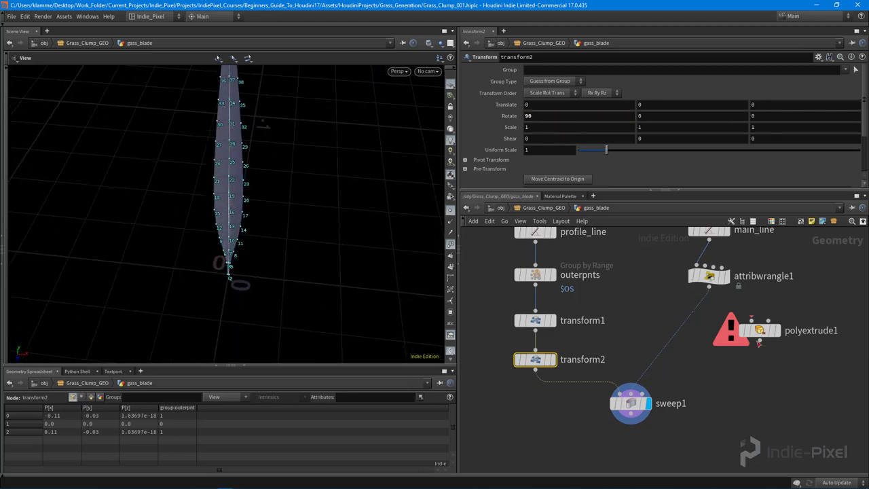
left_click(760, 336)
key("Delete")
Add an unconnected PolyFrame node below attribwrangle1 and bypass transform2
key("Tab")
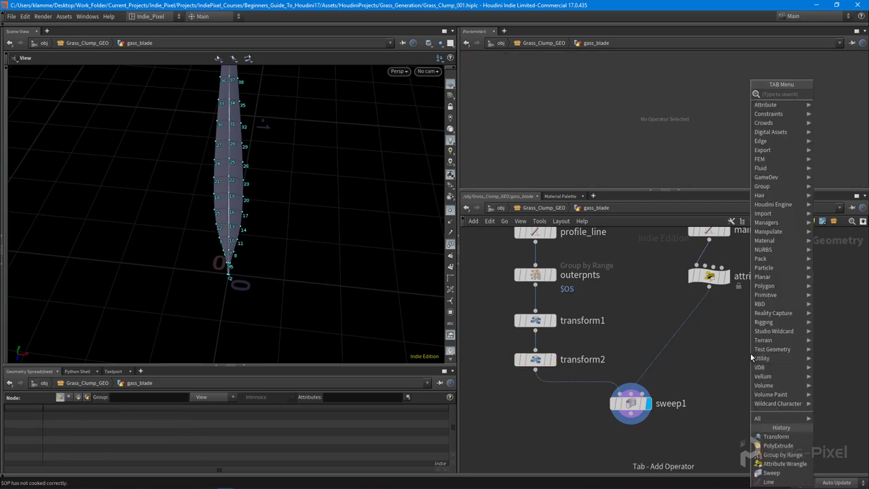
type("poly")
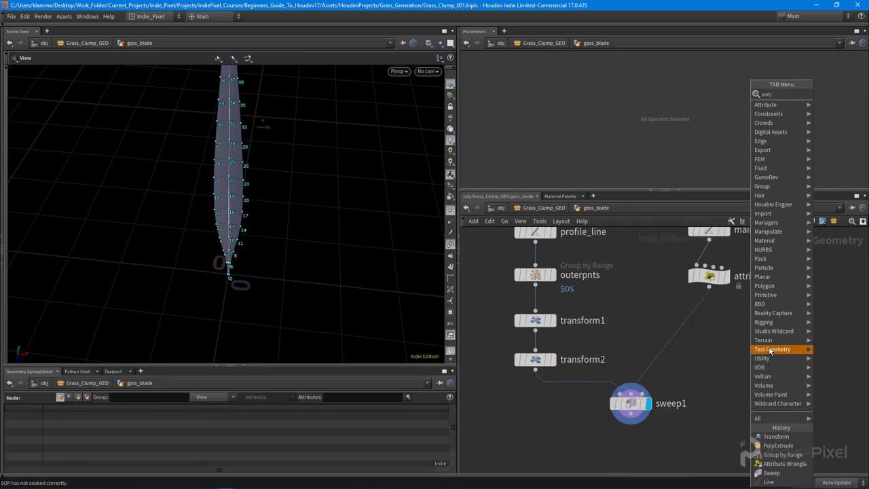
key("BackSpace")
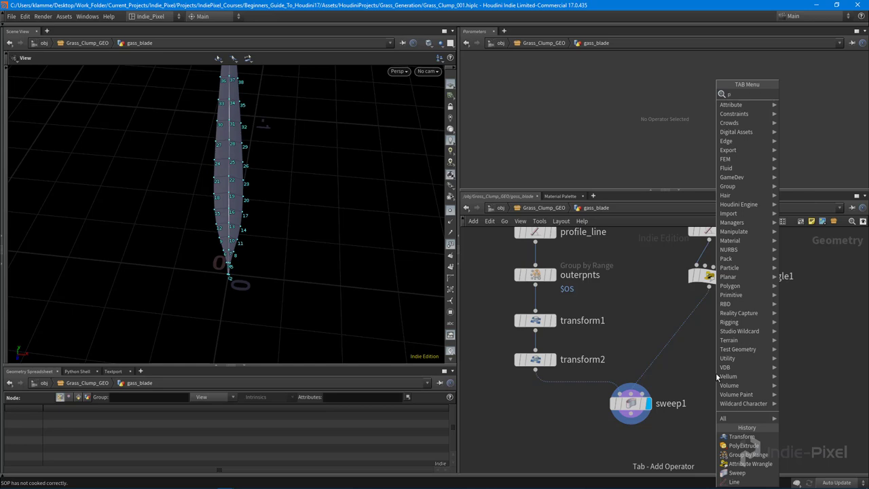
key("Down")
key("Down")
key("Down")
key("Down")
key("Down")
key("Down")
key("Down")
key("Down")
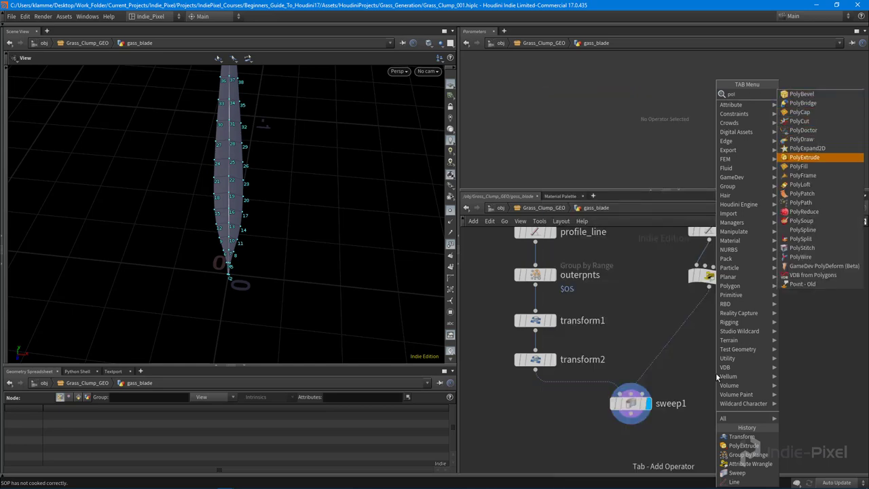
key("Return")
left_click(732, 333)
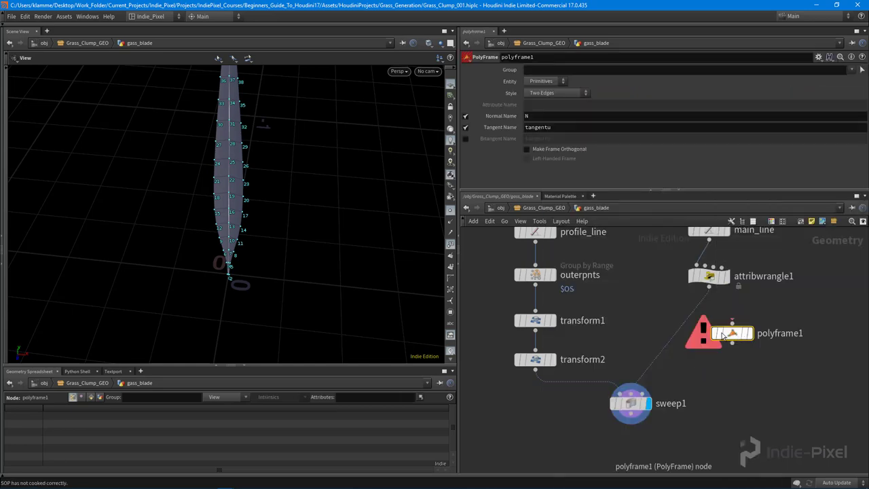
left_click(521, 359)
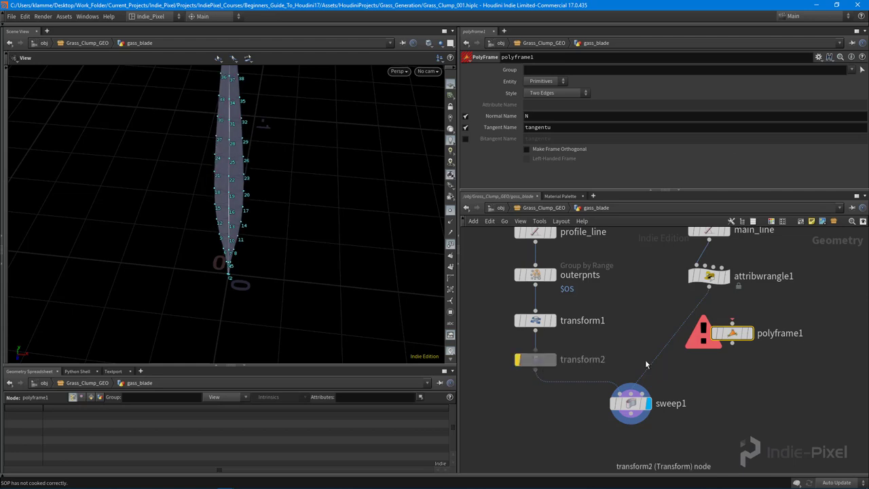
Insert polyframe1 between attribwrangle1 and sweep1, and delete the bypassed transform2 node
left_click_drag(733, 334, 716, 336)
left_click_drag(270, 256, 343, 254)
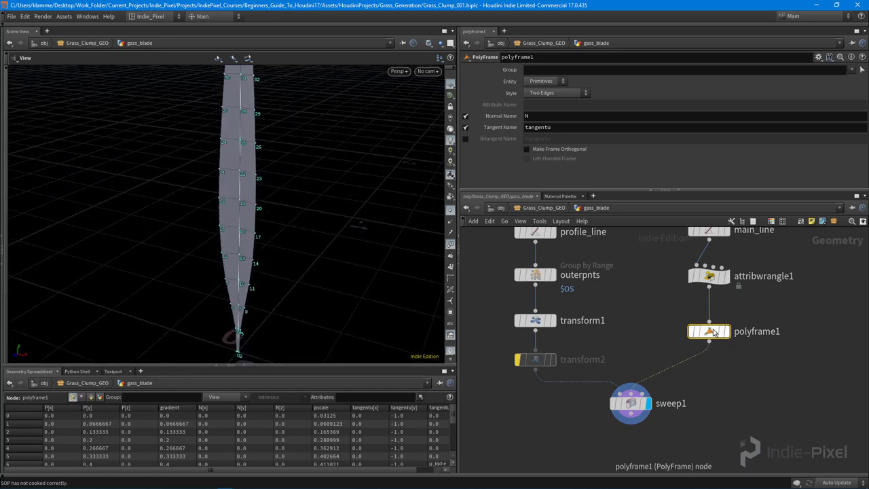
left_click(535, 359)
key("Delete")
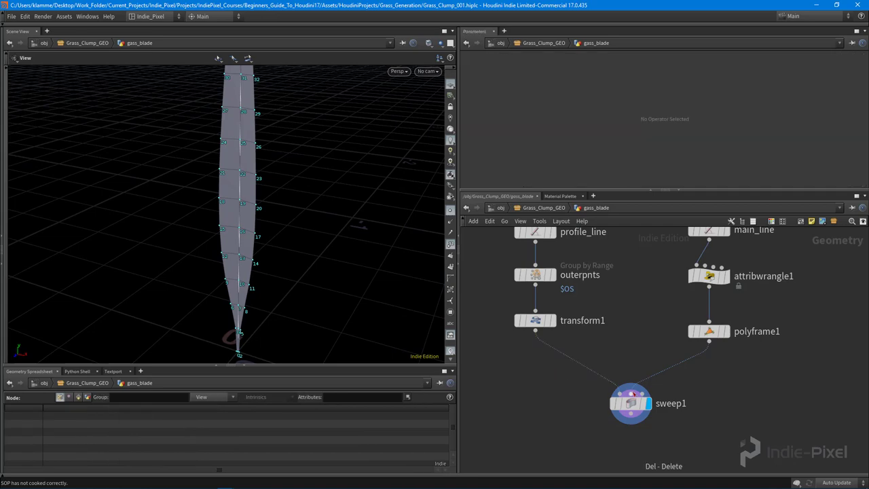
Align polyframe1 with transform1 and centre sweep1 below the two branches
left_click_drag(630, 405, 626, 375)
left_click_drag(710, 331, 708, 321)
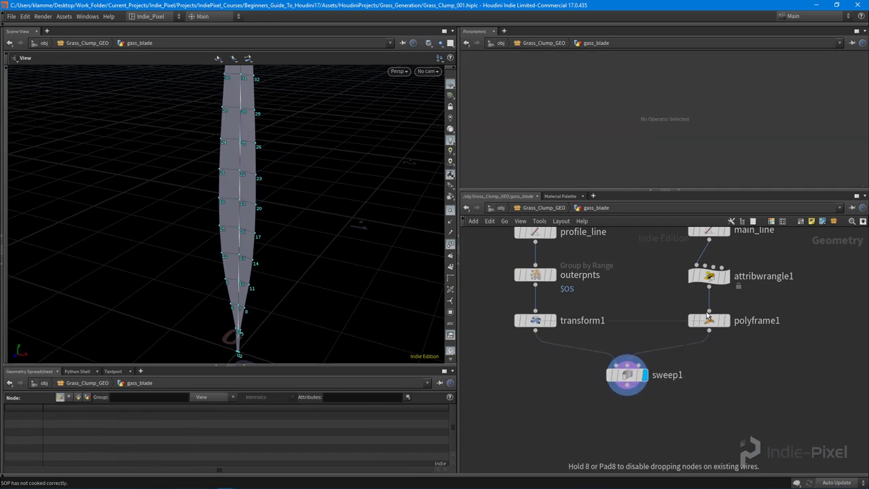
middle_click_drag(674, 394, 674, 381)
left_click_drag(626, 361, 623, 376)
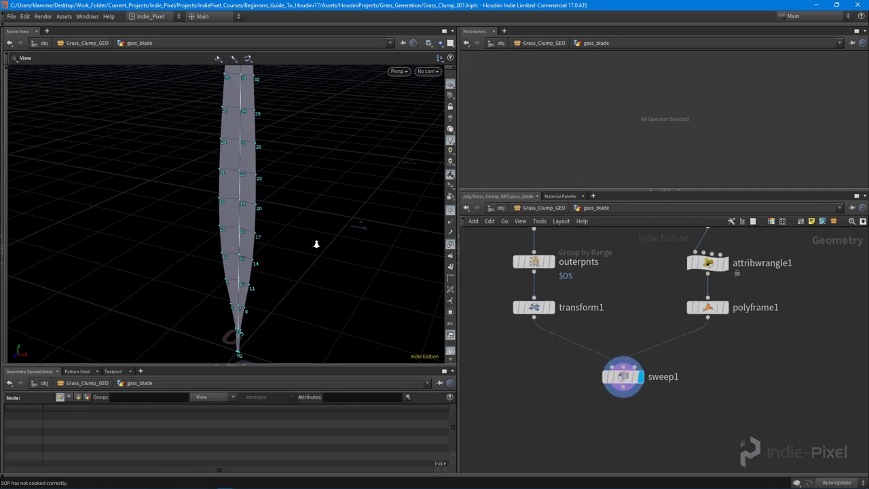
Hide the point numbers in the viewport and inspect the whole swept blade
left_click_drag(316, 245, 353, 271)
left_click(450, 245)
left_click_drag(386, 228, 215, 249)
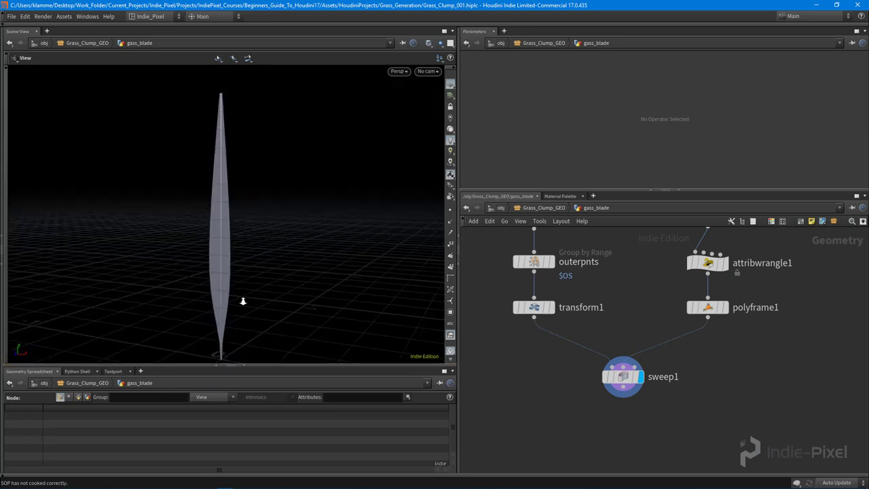
left_click_drag(243, 301, 214, 274)
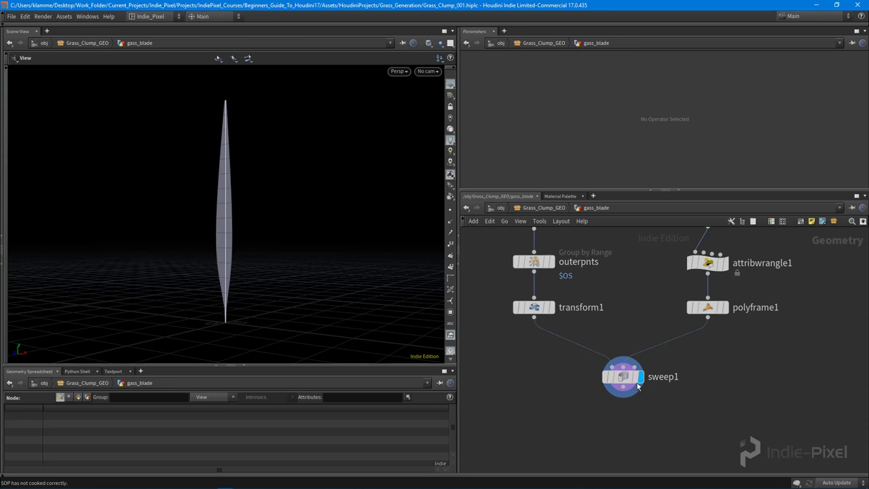
Move sweep1 closer to its input nodes, frame the network, and inspect the blade from several angles
left_click_drag(638, 385, 638, 354)
key("h")
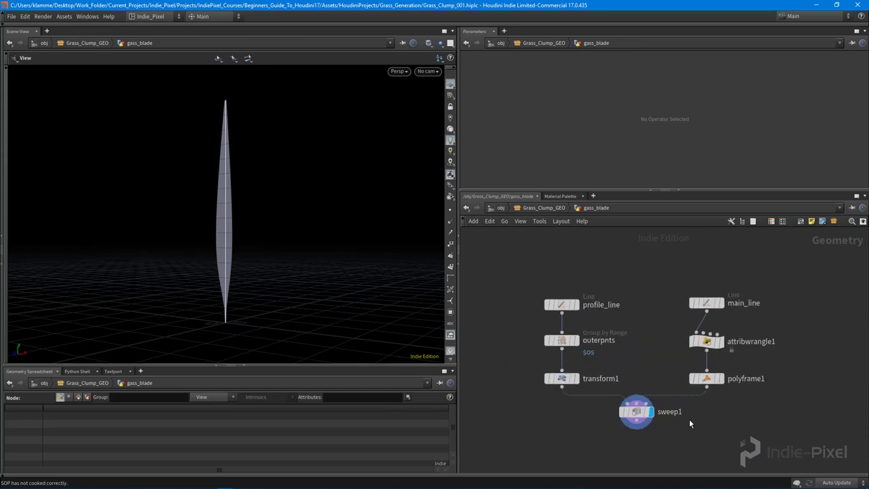
left_click_drag(161, 270, 208, 239)
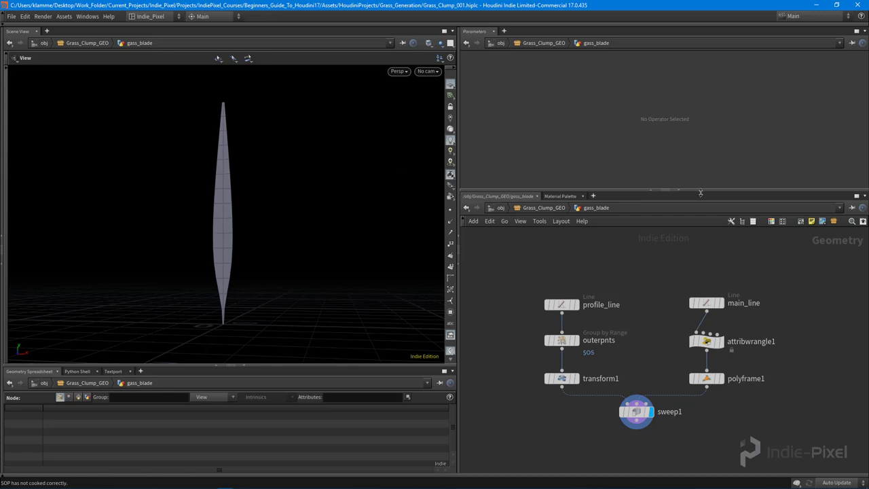
left_click_drag(700, 190, 700, 186)
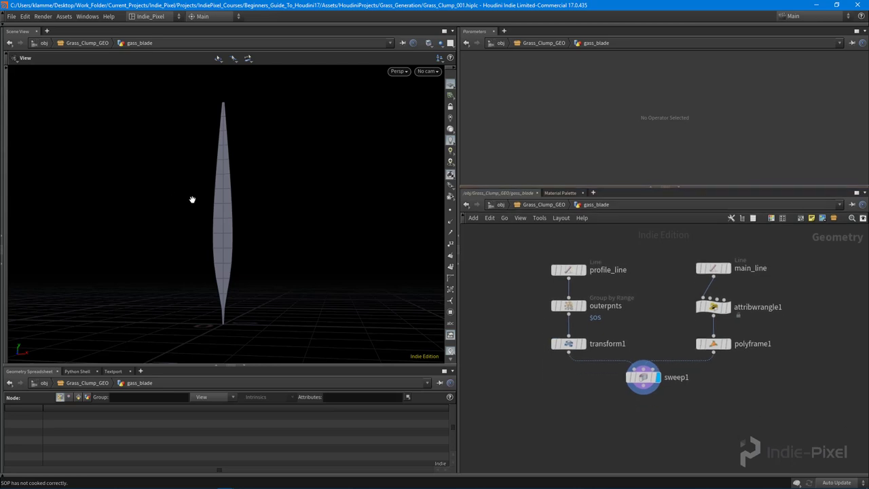
left_click_drag(192, 199, 267, 235)
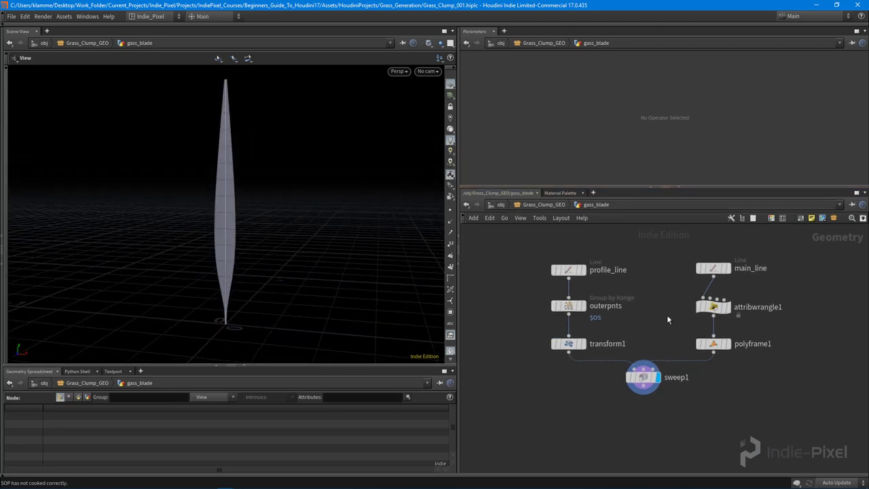
middle_click_drag(667, 315, 665, 305)
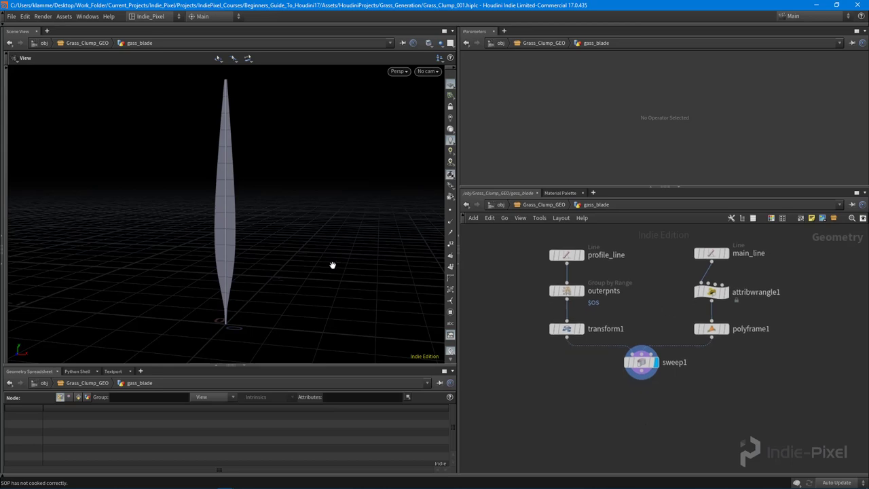
left_click_drag(332, 265, 231, 278)
Add a Bend node below sweep1
middle_click_drag(577, 417, 577, 394)
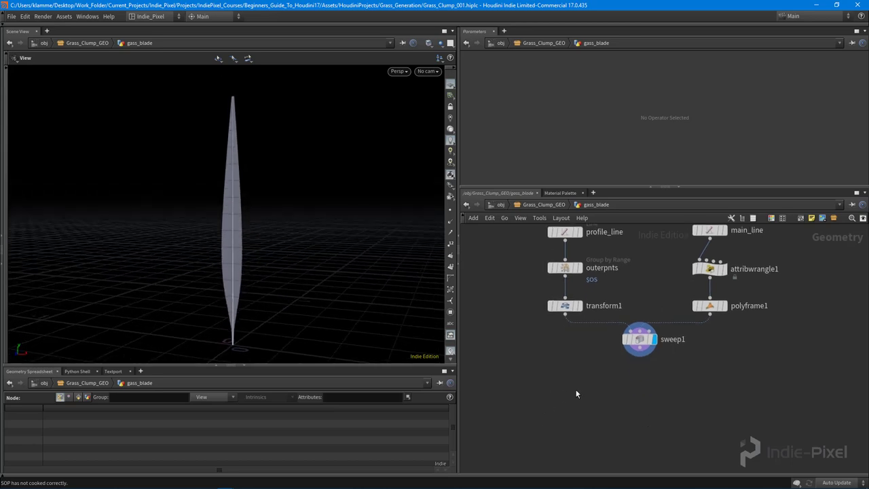
key("Tab")
key("Escape")
key("Tab")
type("b")
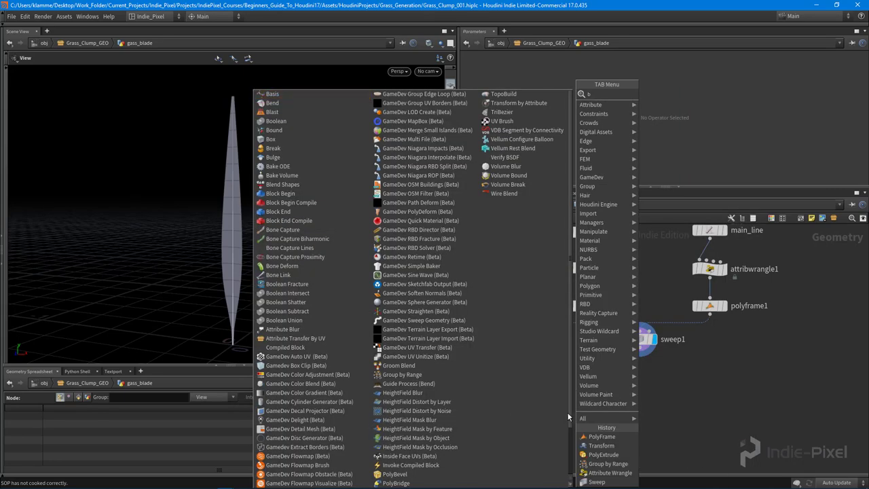
type("e")
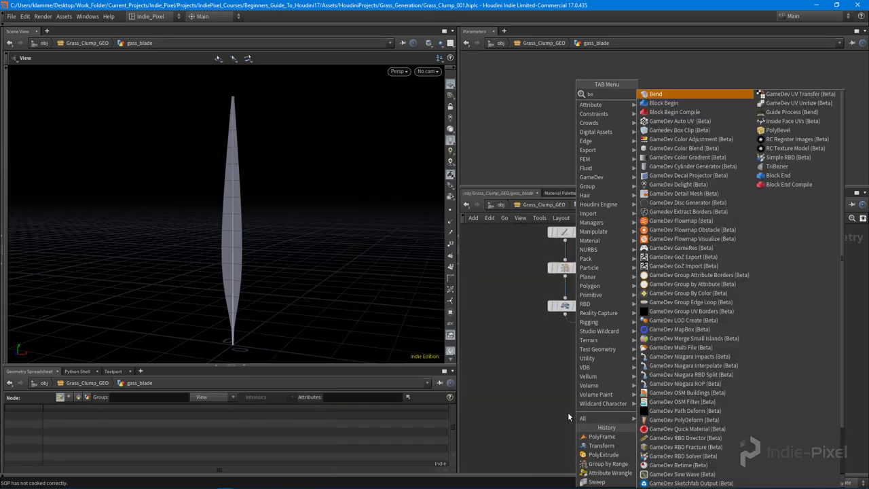
left_click(662, 93)
left_click(639, 387)
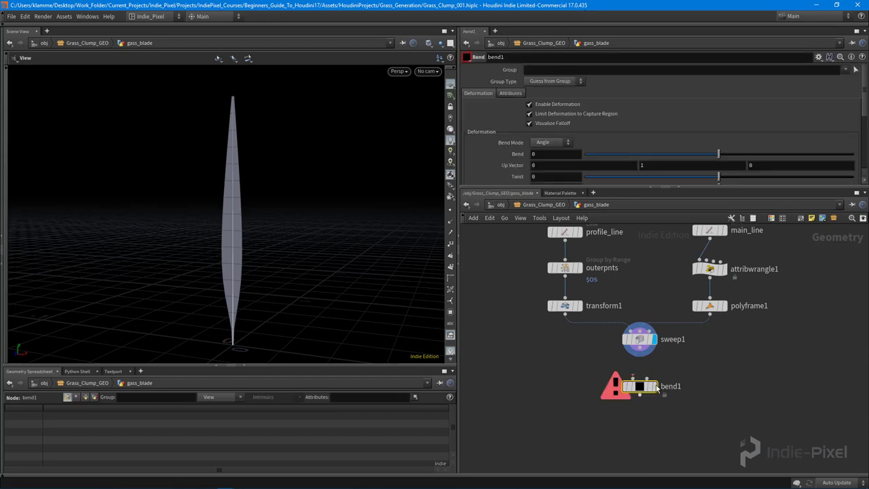
Connect sweep1 to bend1's first input and display bend1 with its full capture guides in view
left_click(633, 378)
left_click(667, 362)
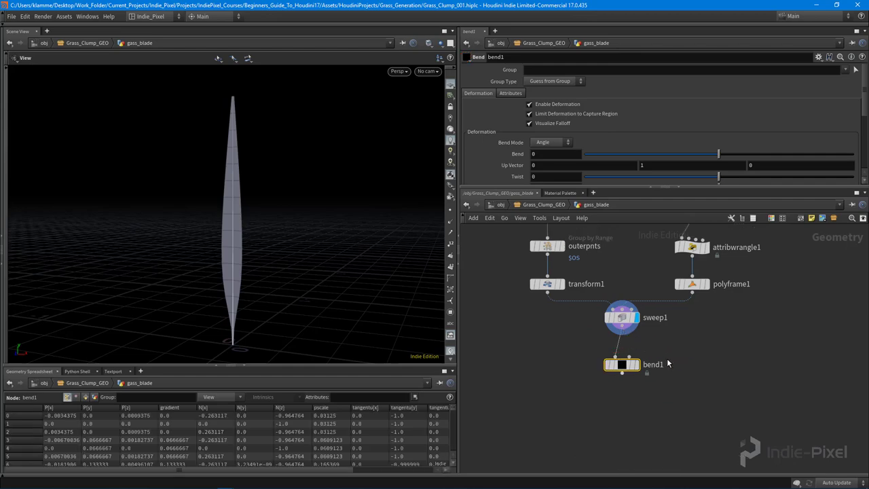
left_click(636, 364)
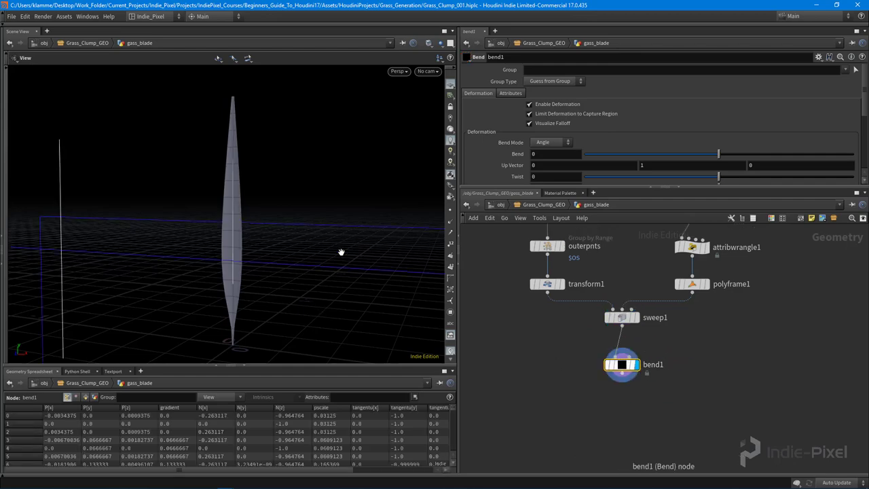
scroll(336, 251, "down", 5)
left_click_drag(277, 245, 319, 248)
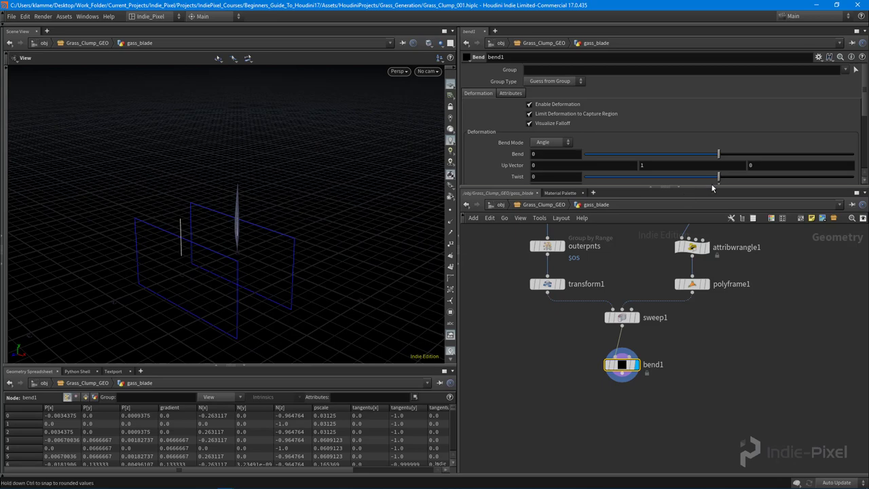
Enlarge the parameter area and set bend1's Capture Direction to 0, 1, 0
left_click_drag(705, 187, 705, 280)
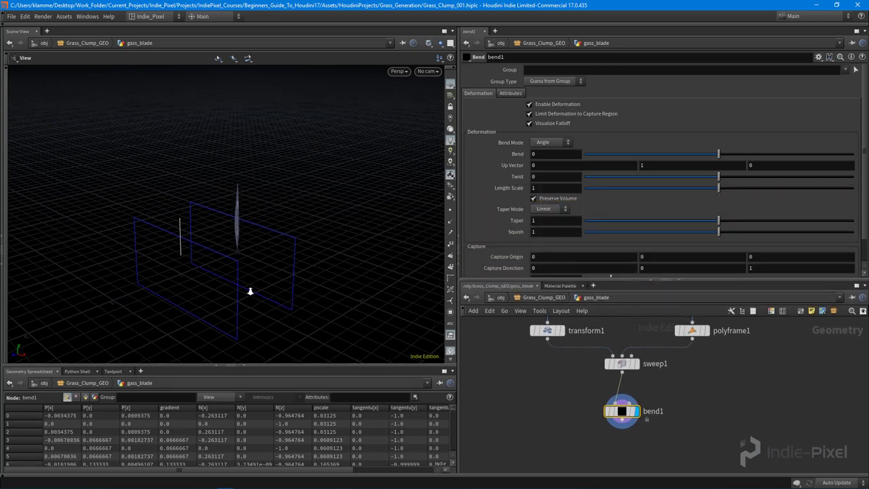
left_click_drag(249, 287, 194, 285)
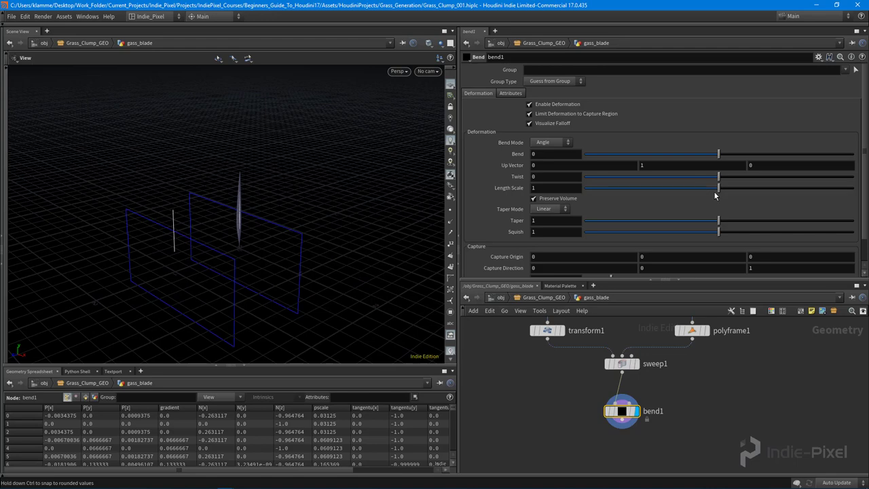
scroll(732, 190, "down", 1)
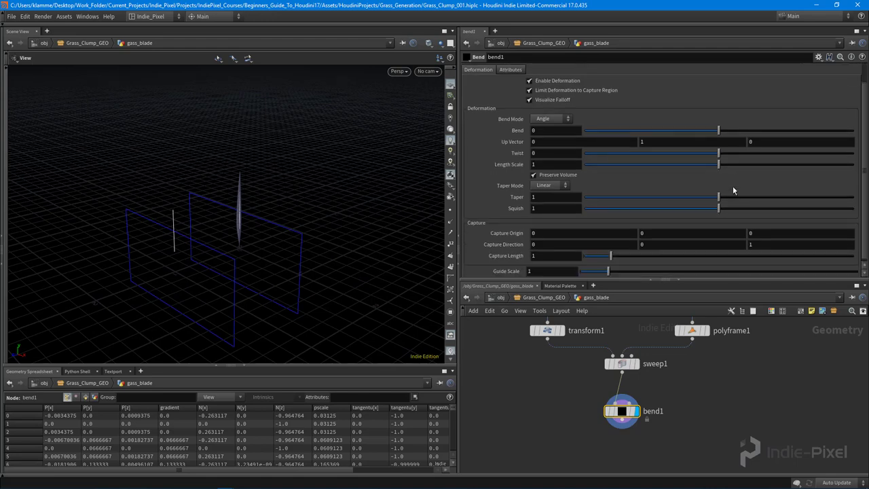
key("Return")
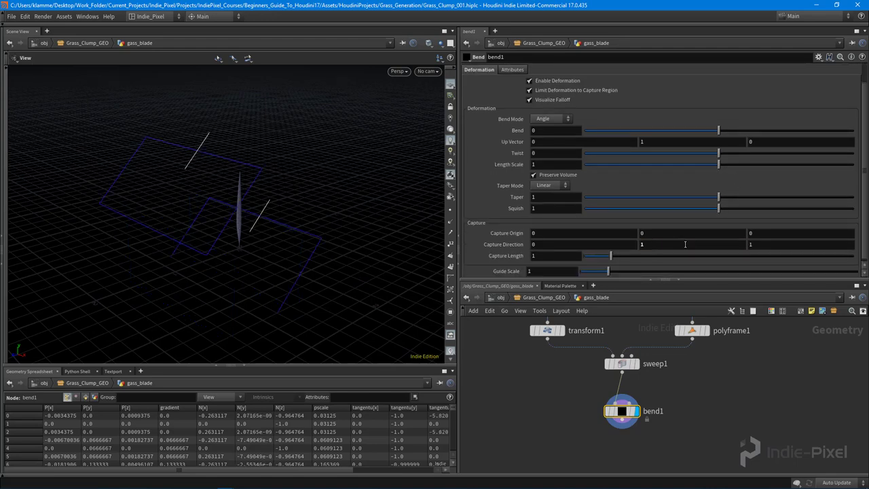
type("0")
key("Return")
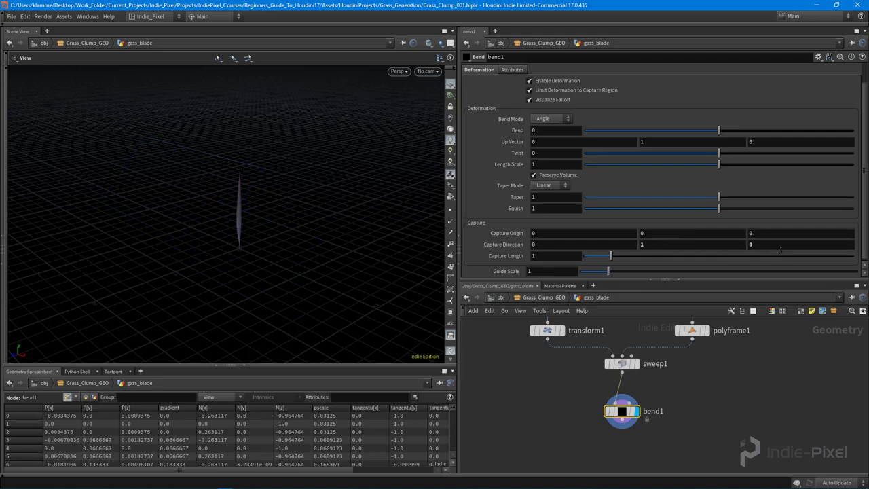
Examine the capture falloff along the blade and show bend1's handles in the viewport
mouse_move(199, 251)
left_mouse_down()
mouse_move(211, 248)
mouse_move(157, 246)
mouse_move(353, 242)
mouse_move(248, 219)
mouse_move(244, 301)
left_mouse_up()
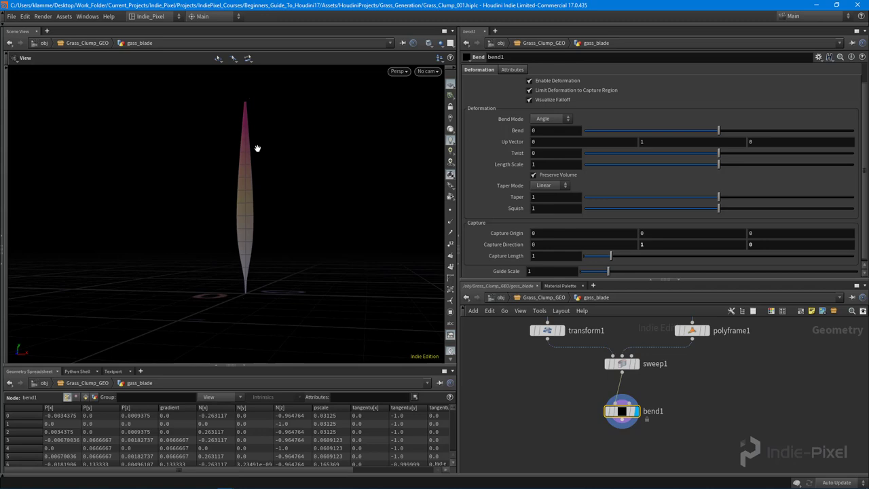
left_click_drag(184, 192, 261, 332)
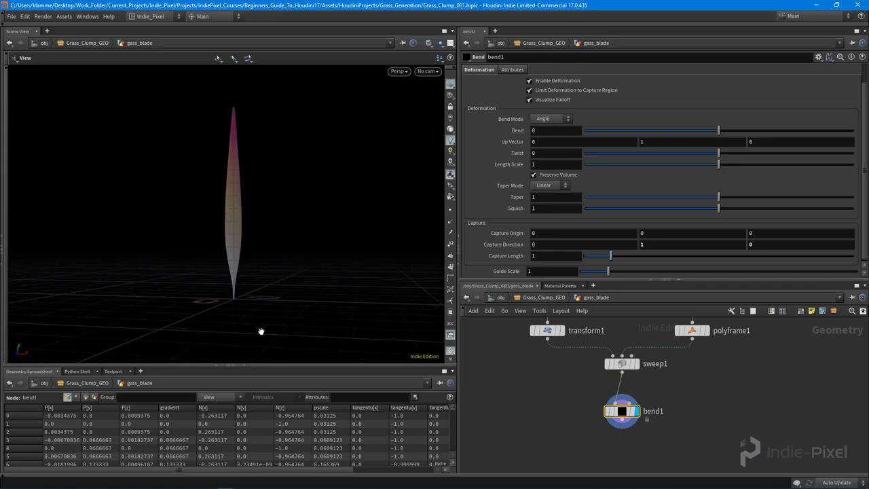
left_click_drag(284, 253, 284, 242)
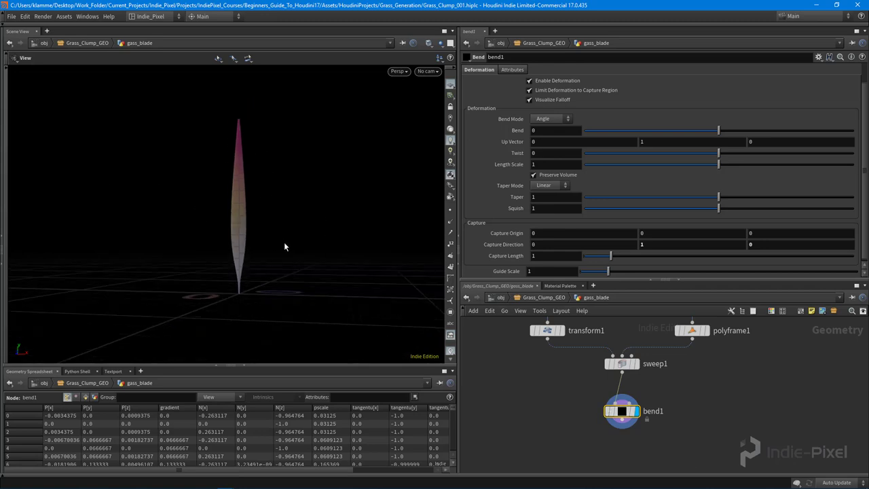
key("Return")
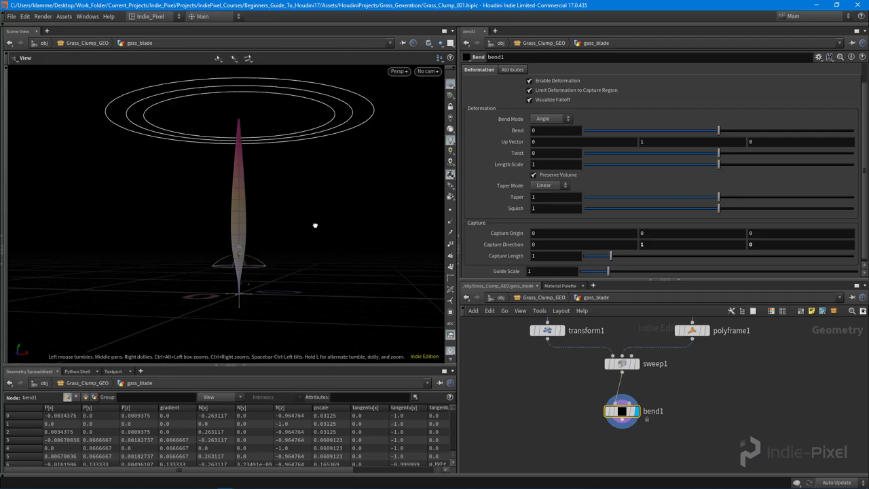
left_click_drag(314, 225, 273, 237)
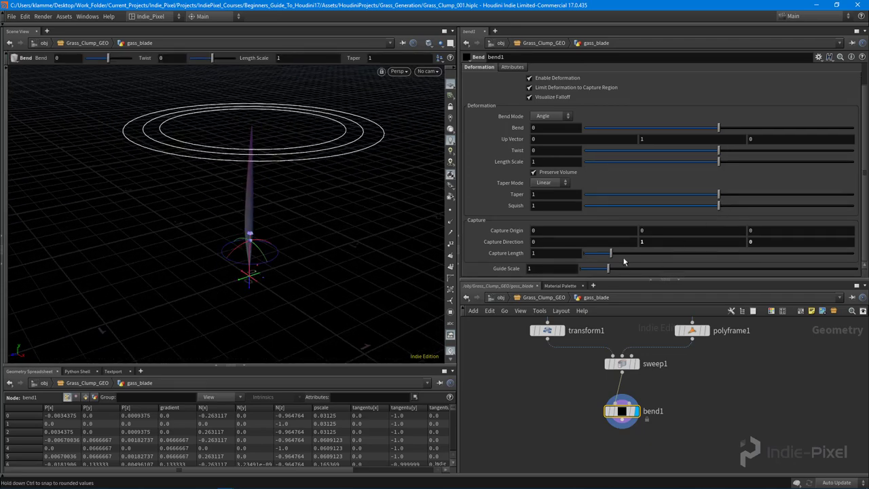
Set bend1's Bend amount to 3 and leave the viewport handles
left_click_drag(614, 256, 627, 256)
left_click_drag(721, 130, 730, 131)
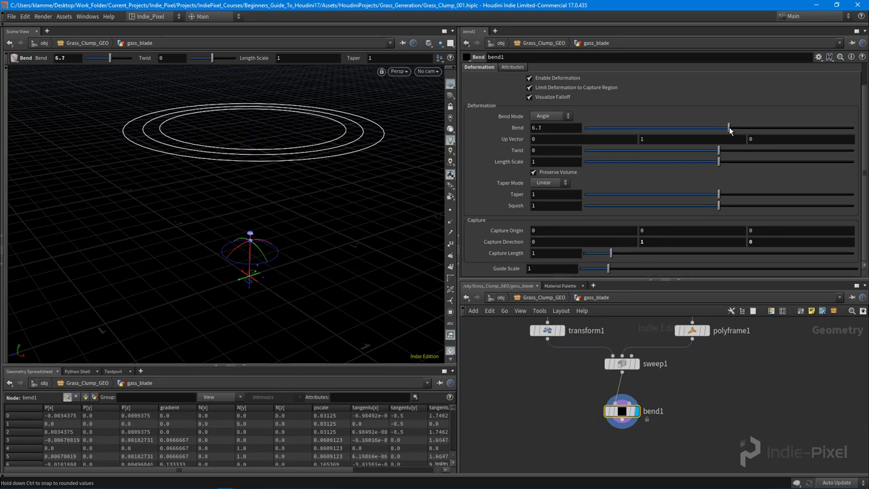
key("Escape")
left_click_drag(340, 223, 320, 227)
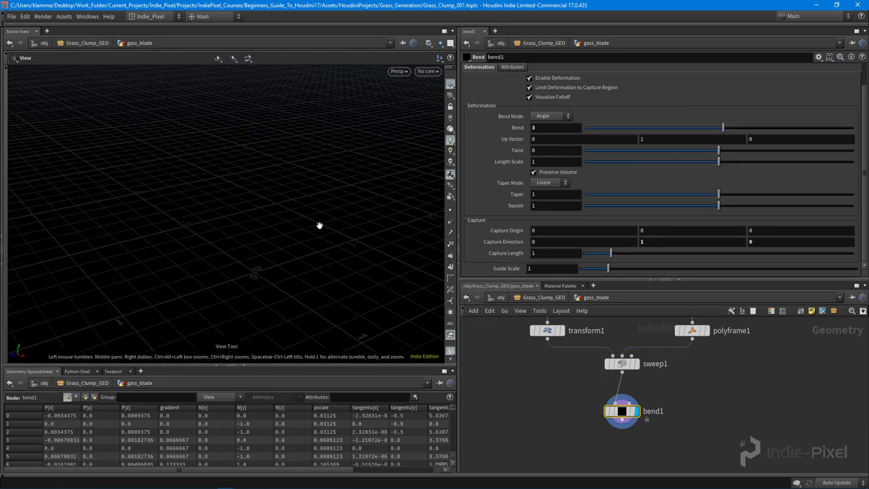
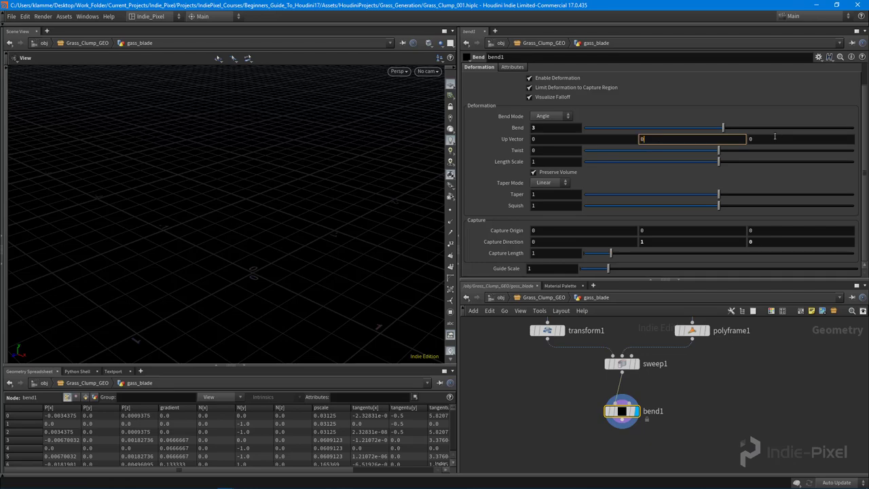
Set bend1's Up Vector to 0, 0, 1
key("Tab")
type("1")
key("Return")
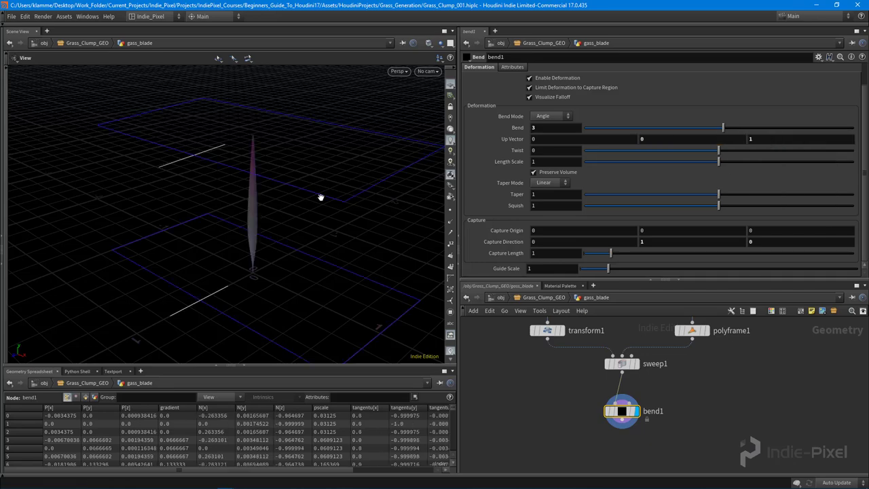
Try different Bend amounts in both directions and check which way the blade curves
left_click_drag(321, 197, 245, 204)
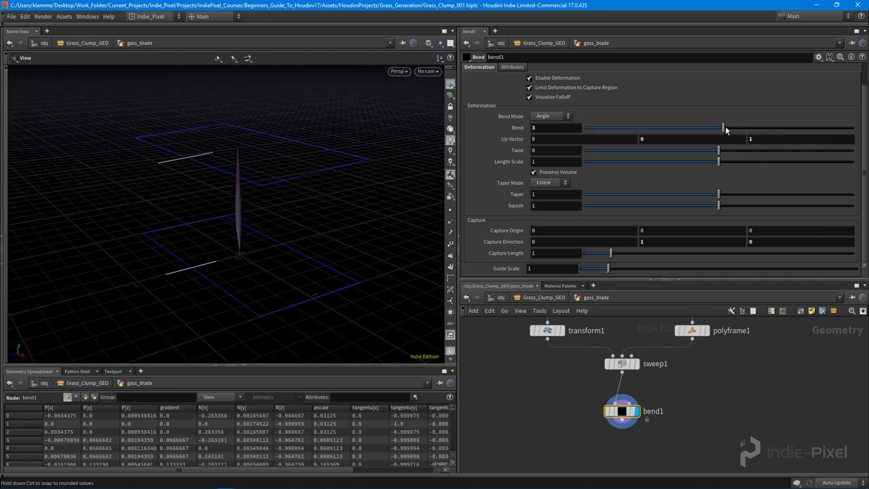
left_click_drag(726, 130, 760, 126)
left_click_drag(685, 127, 706, 127)
left_click_drag(343, 212, 299, 204)
Set bend1's Up Vector to 1, 0, 0
left_click(572, 140)
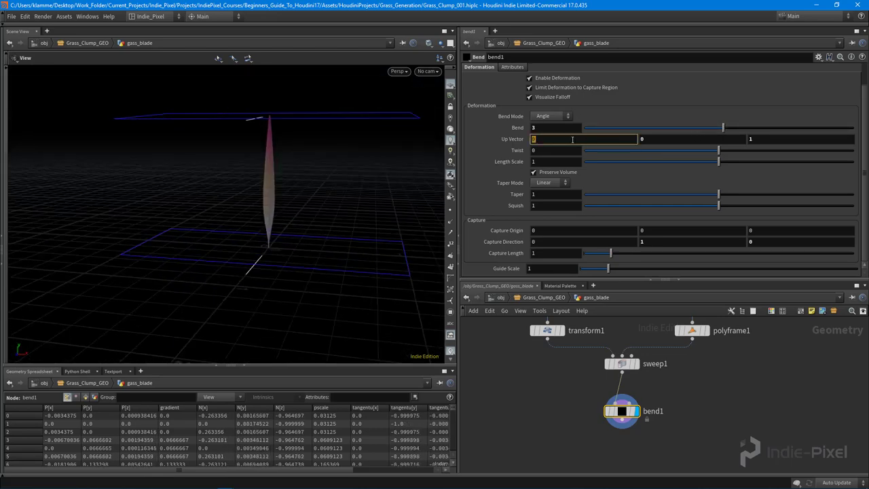
type("1")
key("Return")
left_click(763, 138)
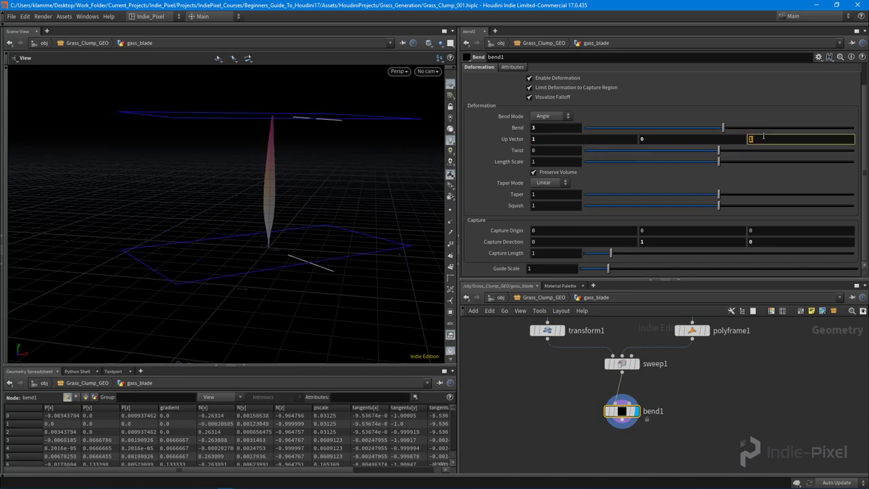
type("0")
key("Return")
Adjust bend1's Bend amount to -7 while checking the blade's curve from several angles
left_click_drag(315, 221, 255, 220)
mouse_move(723, 127)
left_mouse_down()
mouse_move(704, 131)
mouse_move(713, 130)
left_mouse_up()
left_click_drag(375, 194, 292, 216)
mouse_move(713, 129)
left_mouse_down()
mouse_move(739, 129)
mouse_move(702, 129)
mouse_move(732, 132)
mouse_move(708, 119)
mouse_move(729, 125)
mouse_move(715, 128)
left_mouse_up()
left_click_drag(299, 218, 326, 216)
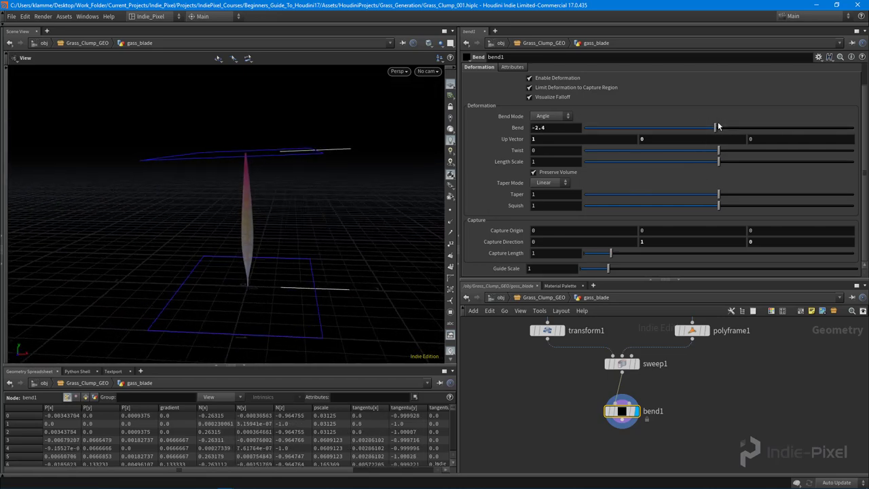
mouse_move(718, 126)
left_mouse_down()
mouse_move(742, 124)
mouse_move(678, 129)
mouse_move(728, 127)
mouse_move(708, 126)
left_mouse_up()
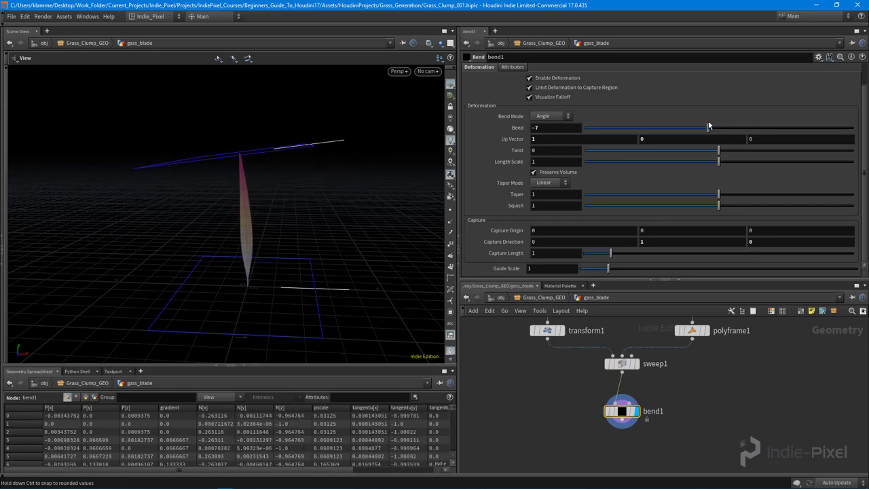
left_click_drag(224, 258, 263, 258)
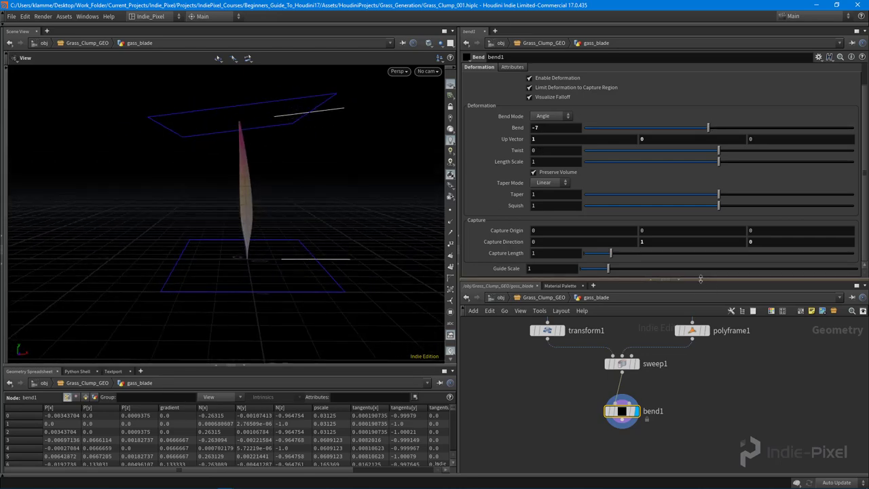
Enlarge the network area and add a Color node below bend1
left_click_drag(700, 279, 701, 162)
key("Tab")
mouse_move(639, 377)
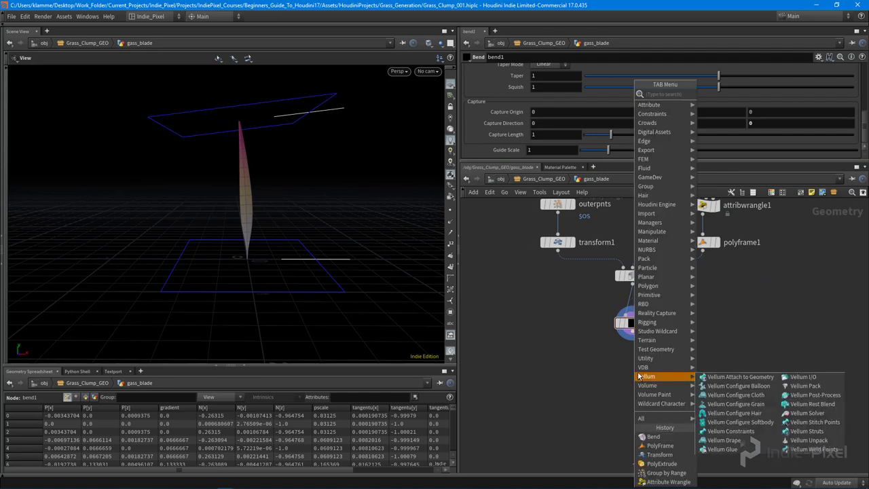
type("col")
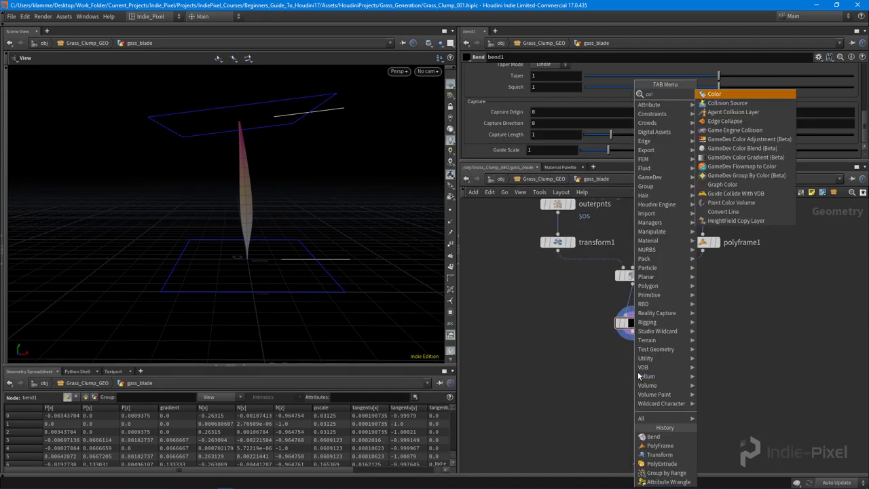
key("Return")
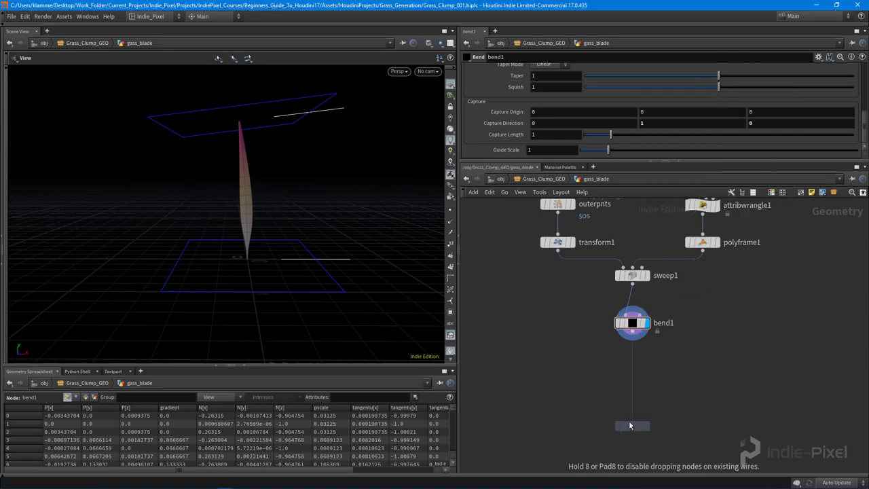
left_click(629, 381)
Turn off Visualize Falloff on bend1
left_click(632, 323)
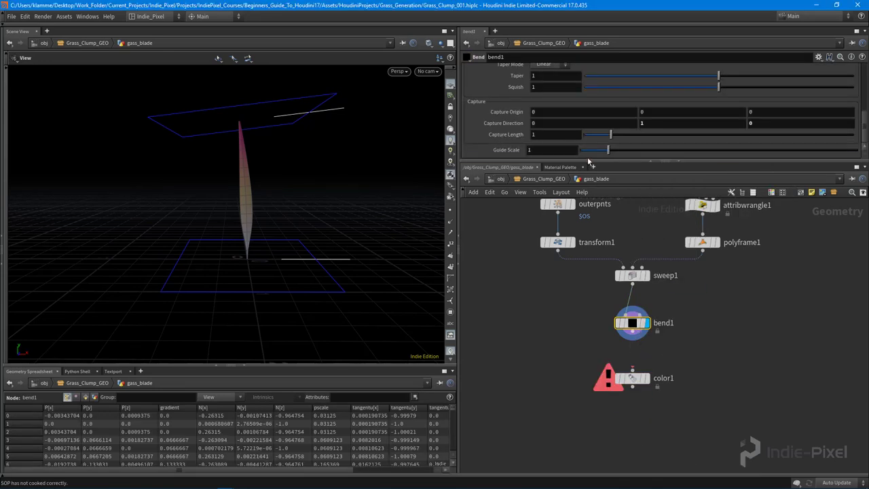
scroll(564, 119, "up", 3)
scroll(618, 112, "up", 3)
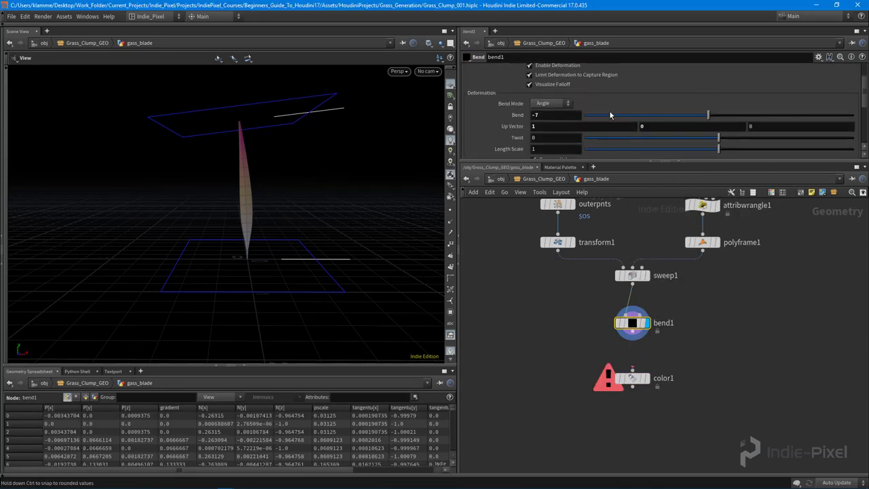
left_click(542, 85)
left_click_drag(254, 188, 292, 194)
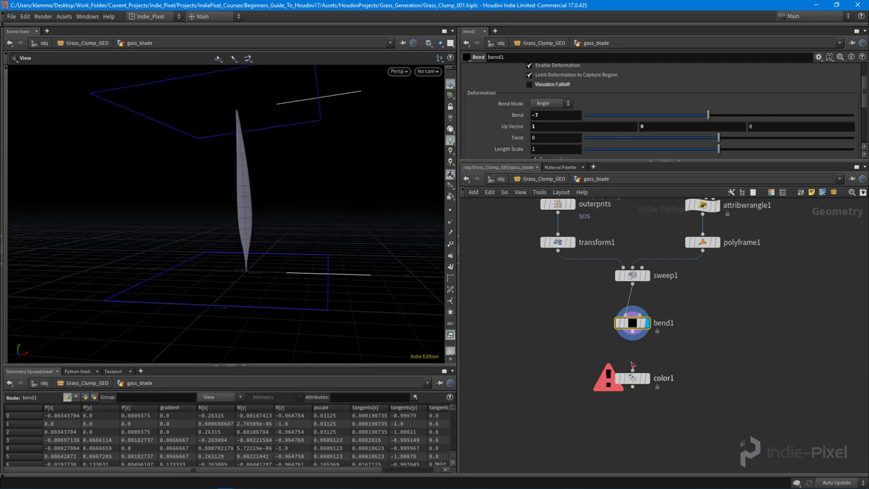
Connect bend1's output to color1 and display color1 with its parameters open
left_click_drag(636, 364, 632, 372)
left_click(646, 378)
left_click(632, 378)
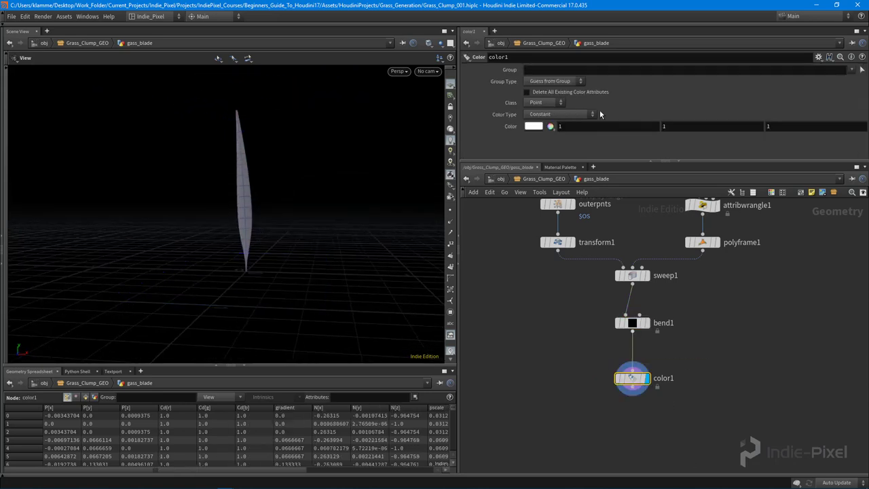
Set color1's Color Type to Ramp from Attribute and its Attribute to gradient
left_click(571, 114)
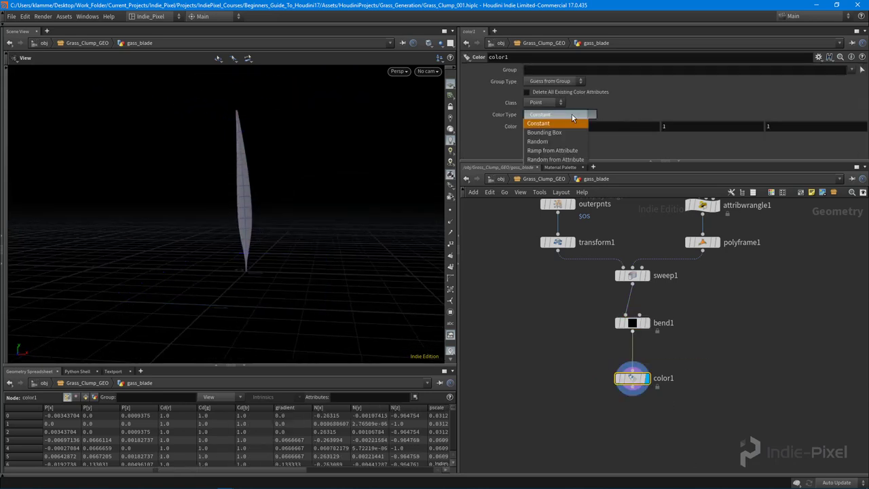
left_click(565, 152)
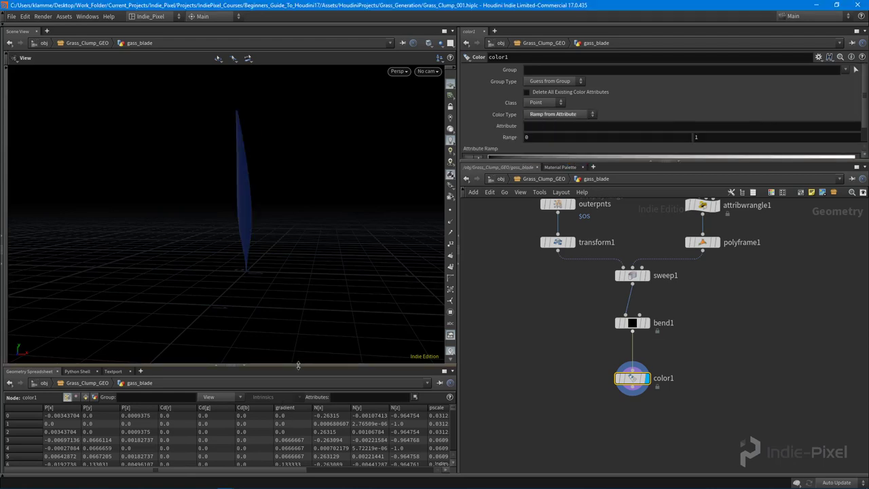
left_click_drag(297, 365, 310, 305)
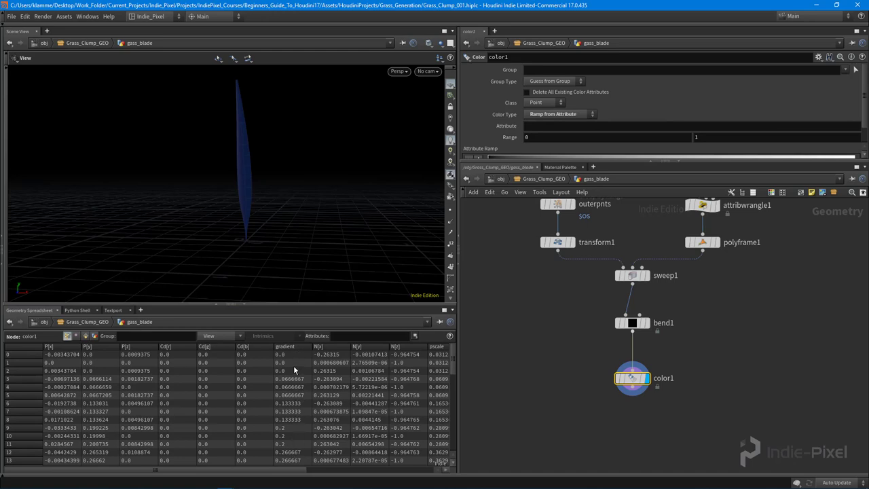
left_click_drag(314, 311, 315, 337)
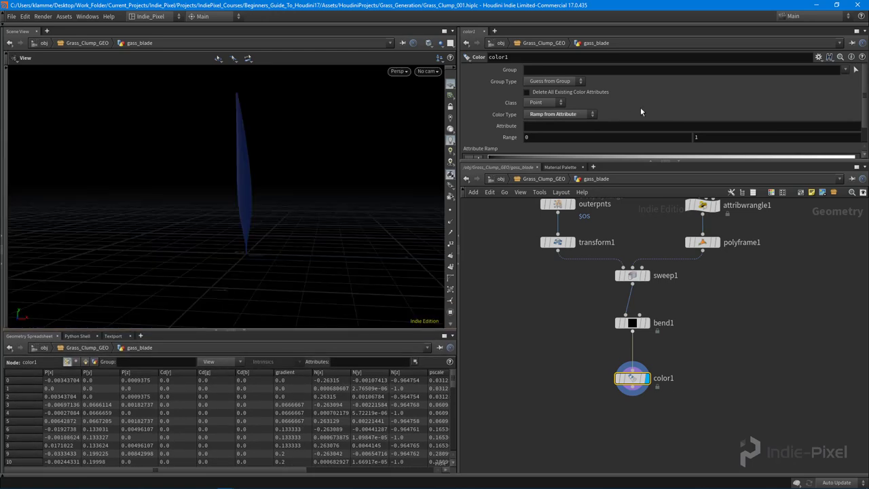
left_click(552, 127)
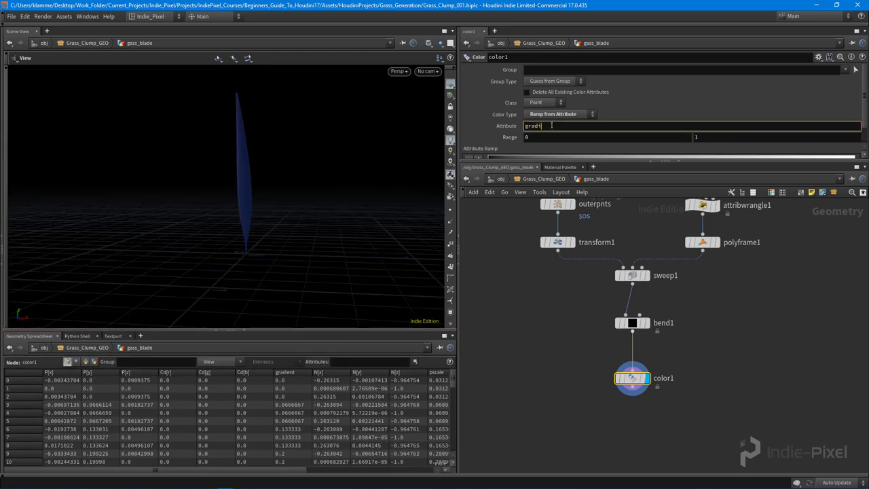
type("gradient")
key("Return")
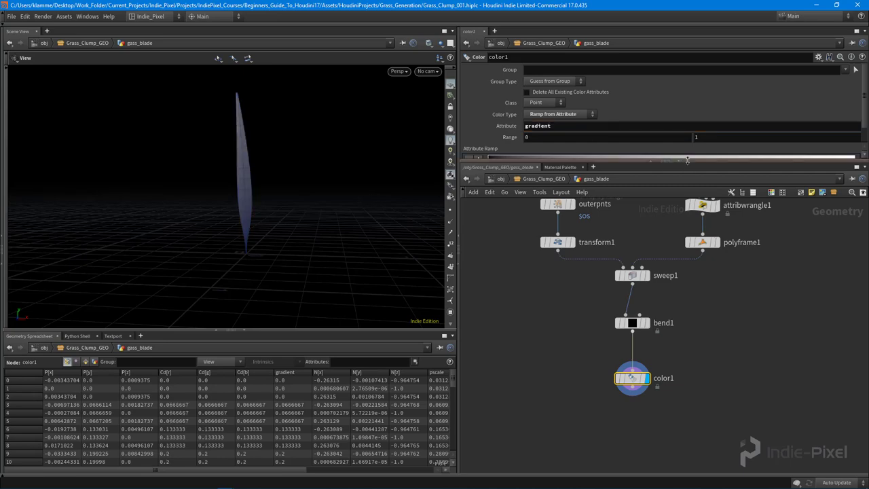
Examine both sides of the blade with color1's ramp applied and with bend1 displayed
left_click_drag(613, 162, 614, 224)
left_click_drag(242, 186, 33, 195)
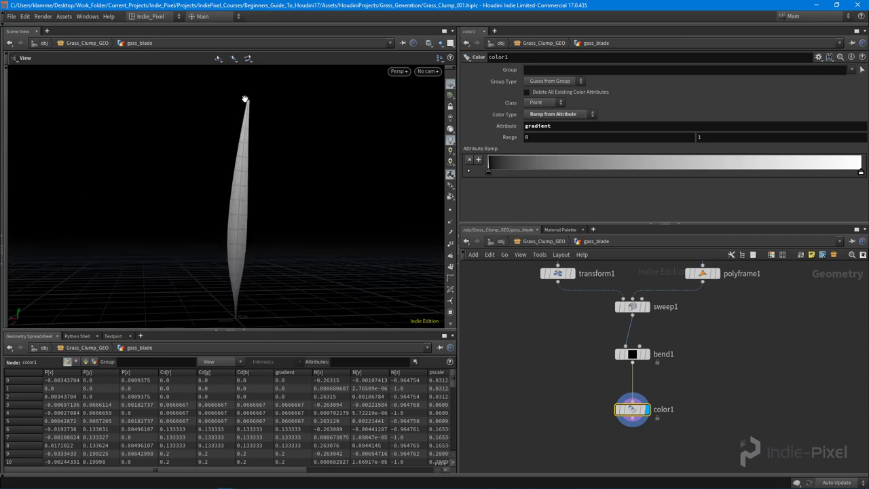
mouse_move(193, 264)
left_mouse_down()
mouse_move(398, 271)
mouse_move(255, 272)
mouse_move(292, 275)
left_mouse_up()
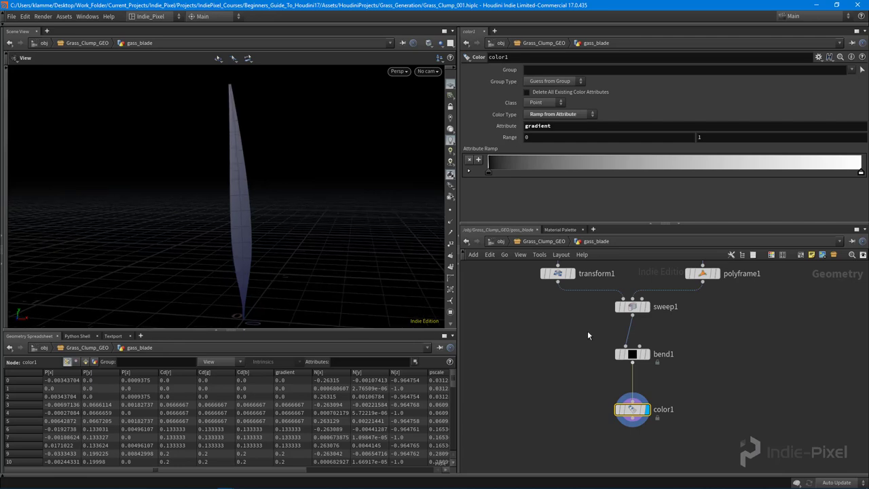
left_click(647, 353)
left_click_drag(294, 240, 265, 216)
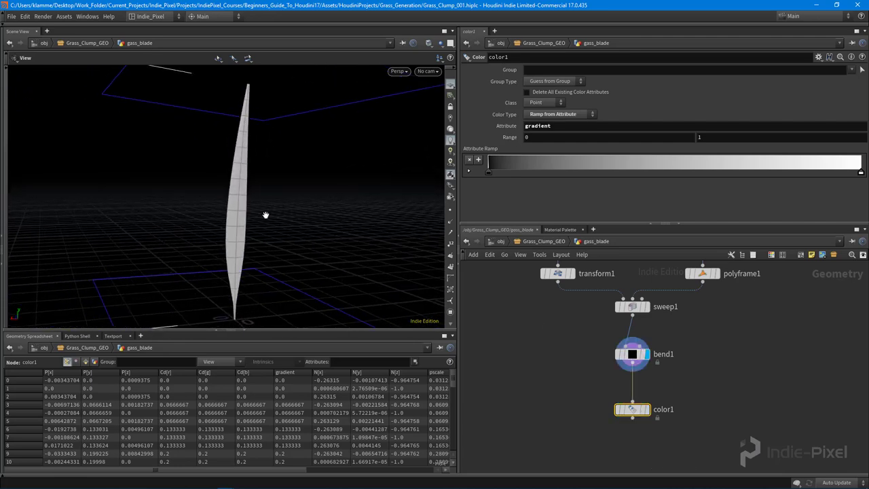
left_click_drag(216, 273, 314, 231)
Enable Remove Backfaces in the viewport's Optimize display options and check the blade's back side
key("d")
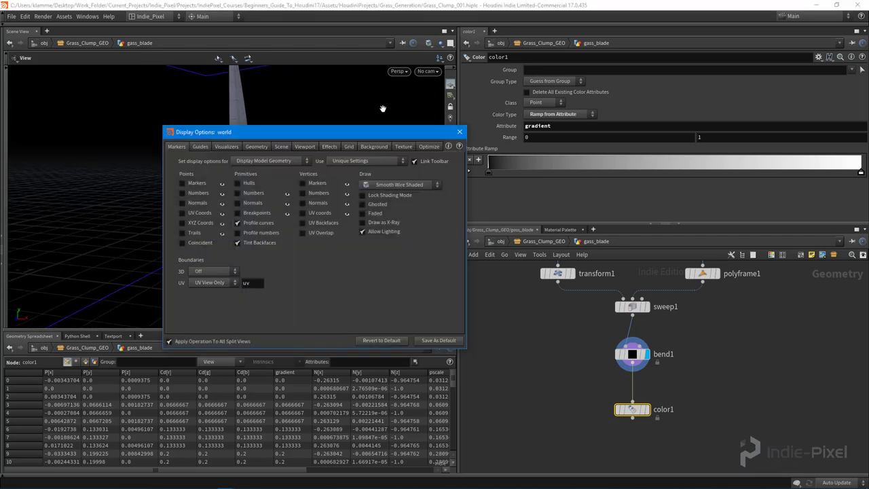
left_click(430, 146)
left_click_drag(444, 133, 590, 124)
left_click(499, 171)
left_click_drag(237, 200, 272, 204)
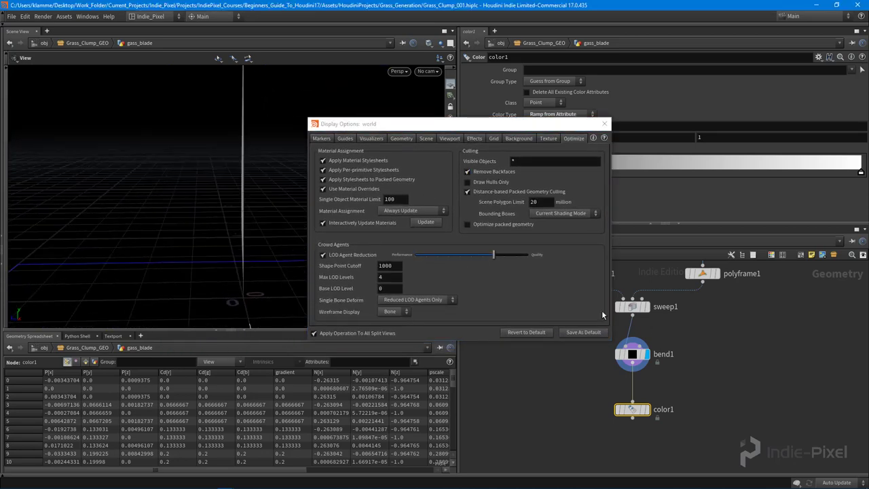
left_click(605, 124)
Make room between sweep1 and bend1, branch a Reverse node off sweep1, and display it
middle_click_drag(702, 397, 675, 356)
left_click_drag(597, 370, 605, 402)
left_click_drag(607, 322, 608, 359)
key("Tab")
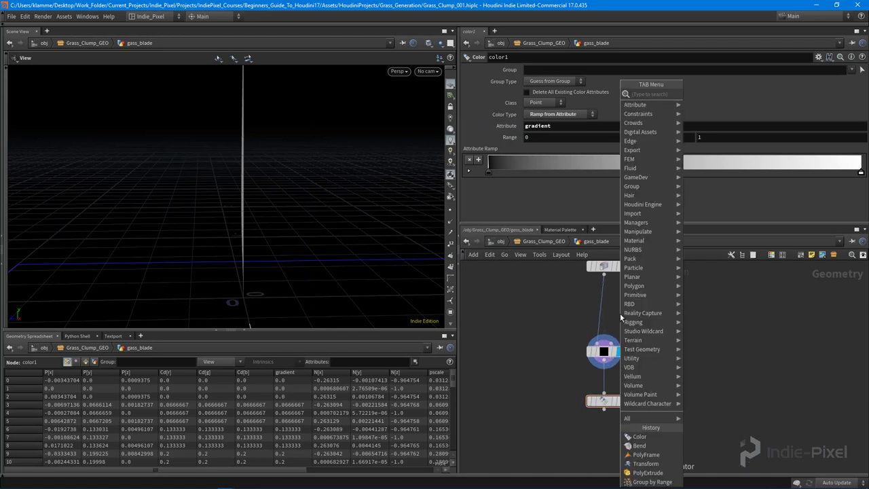
type("null")
key("Return")
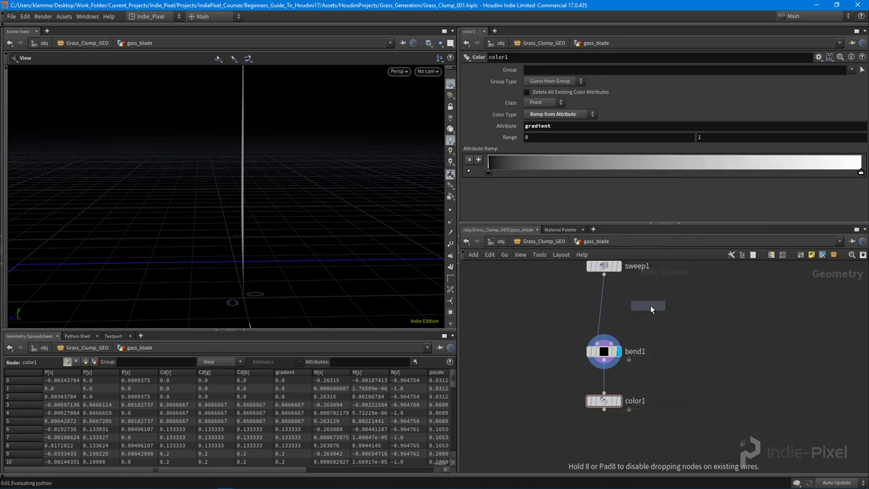
left_click(650, 305)
left_click(668, 305)
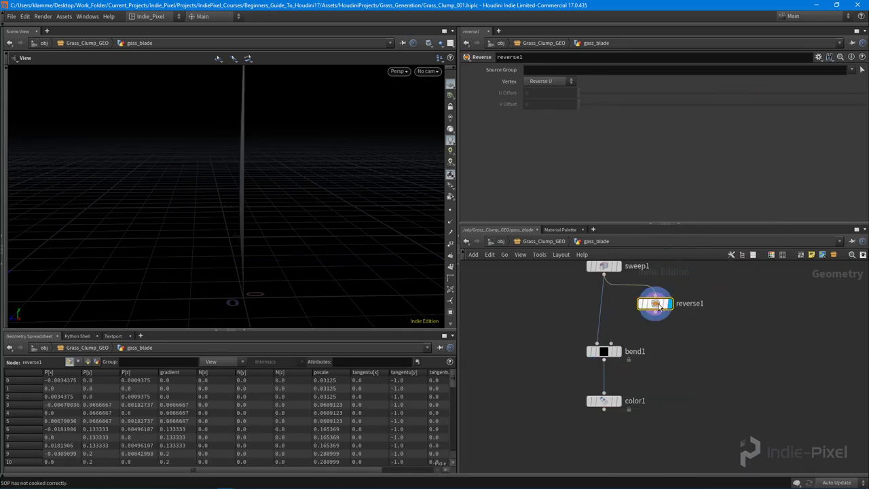
left_click_drag(196, 185, 233, 192)
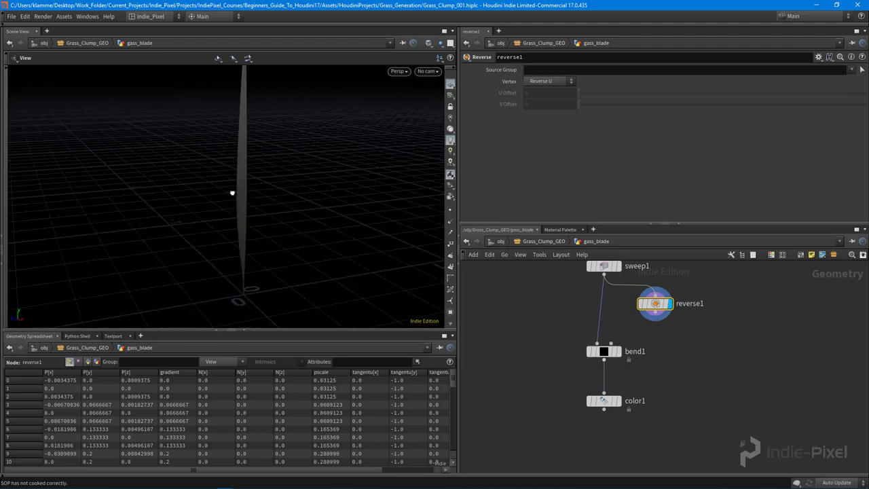
Move bend1 and color1 down, then add a Merge node combining sweep1 and reverse1 and display it
left_click_drag(524, 355, 641, 474)
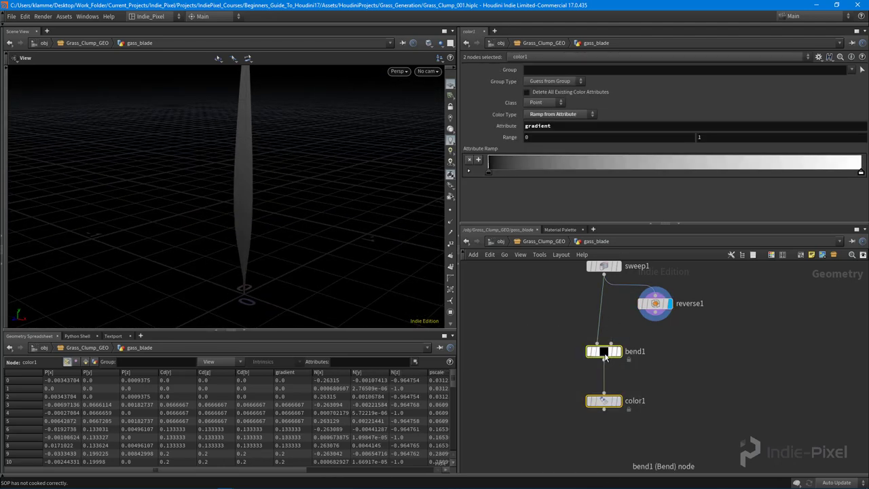
left_click_drag(603, 351, 598, 391)
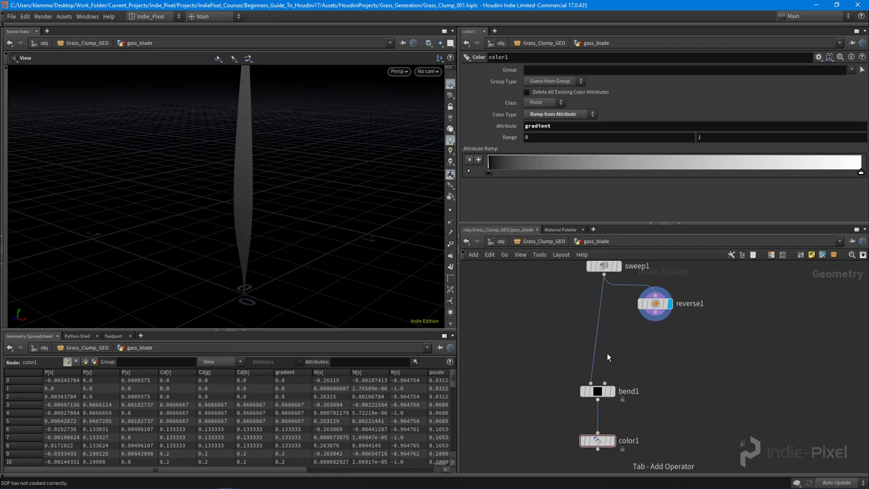
key("Tab")
left_click(624, 358)
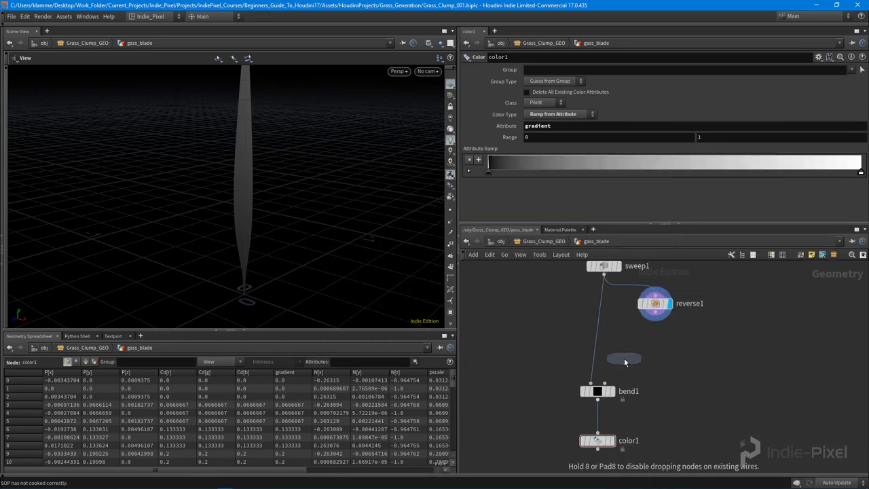
left_click(624, 362)
left_click_drag(604, 274, 623, 351)
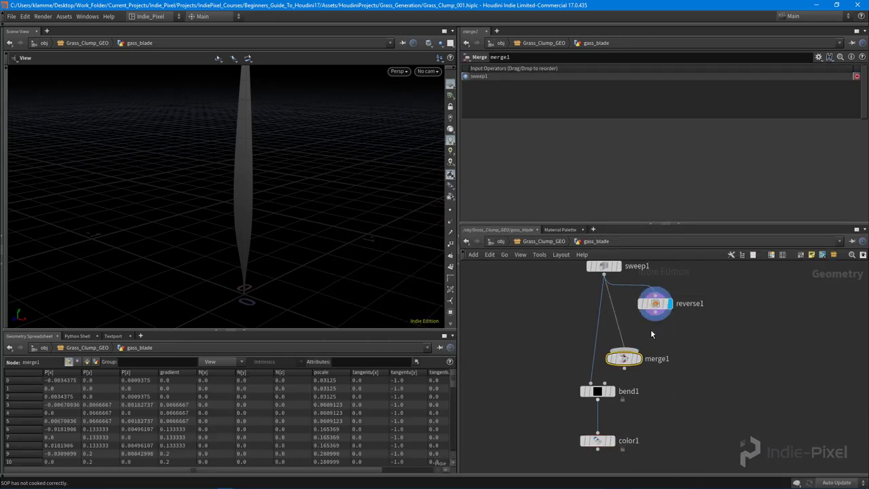
left_click(640, 350)
middle_click_drag(686, 395, 683, 361)
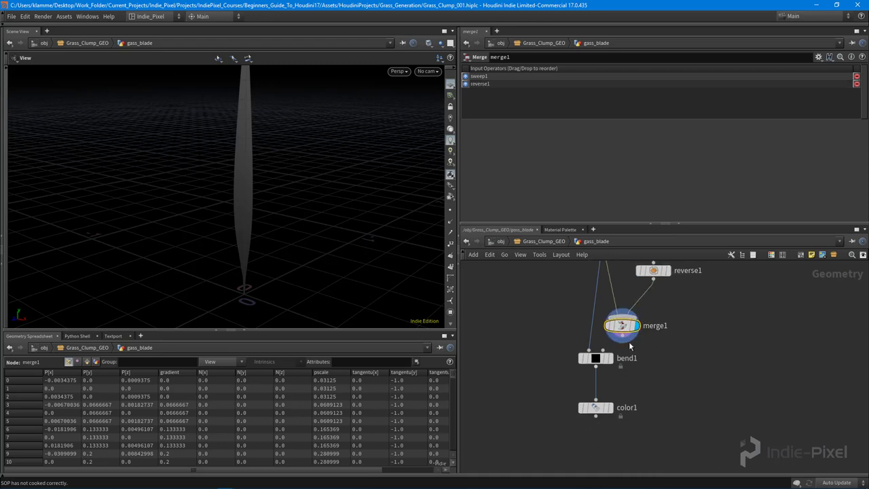
Feed merge1's output into bend1 and line up bend1 and color1 beneath merge1
left_click(622, 333)
left_click(587, 351)
left_click_drag(550, 351, 613, 420)
left_click_drag(598, 358, 606, 359)
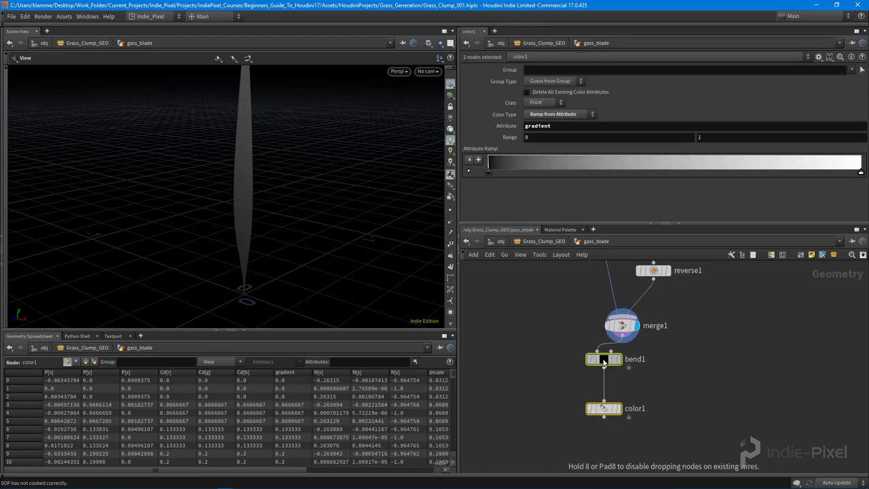
middle_click_drag(641, 334, 650, 396)
left_click_drag(649, 396, 633, 379)
middle_click_drag(633, 379, 631, 314)
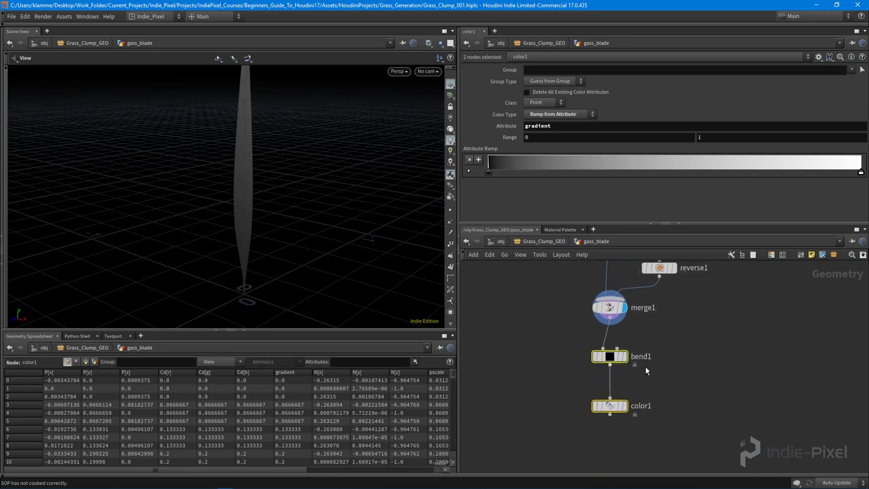
left_click_drag(611, 415, 610, 409)
left_click(610, 400)
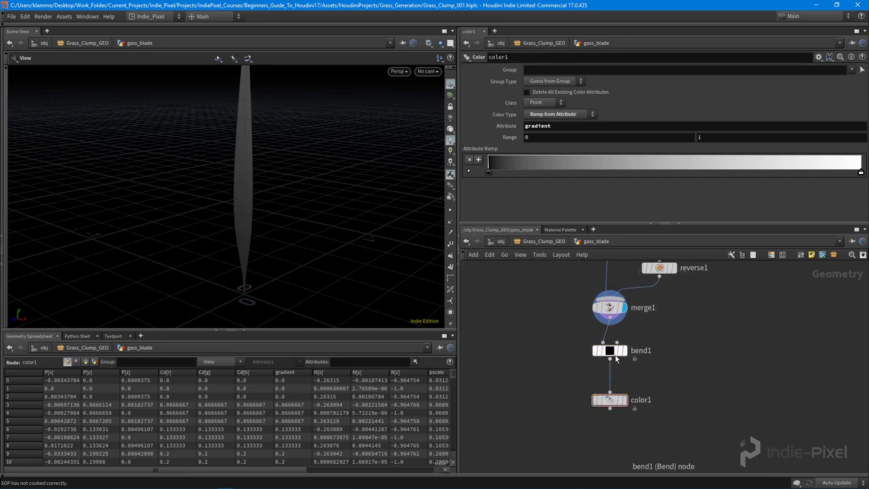
Display bend1, then move the display flag to color1 and check the bent blade from other angles
left_click(623, 350)
left_click_drag(203, 187, 287, 181)
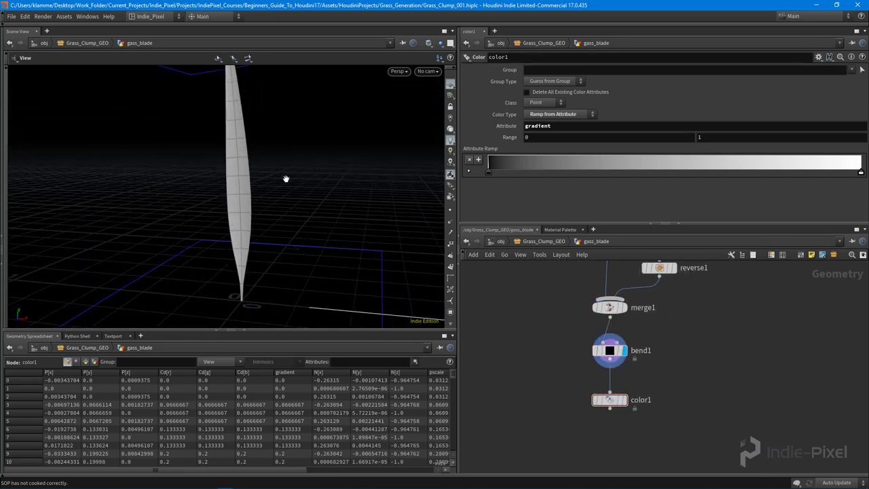
left_click(624, 400)
left_click_drag(260, 260, 368, 221)
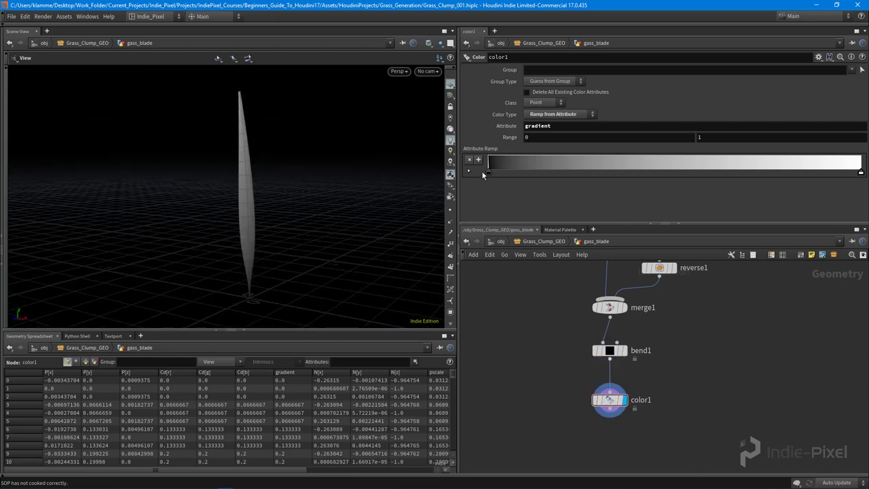
Remove the black start key from color1's attribute ramp and color the end key dark green, RGB 0.075, 0.3, 0.075
key("Delete")
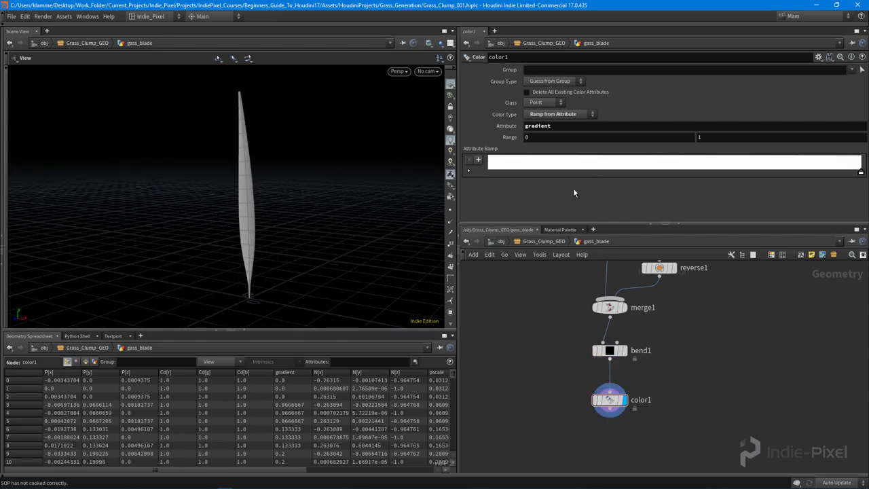
double_click(859, 174)
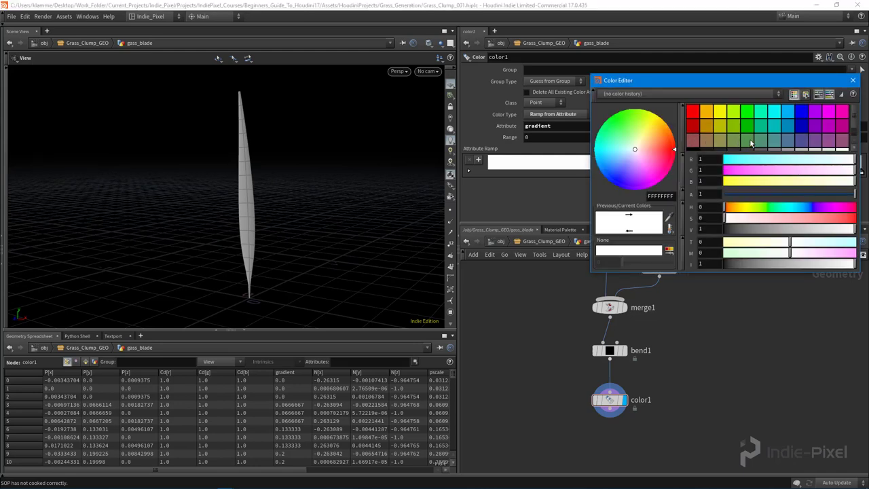
left_click(749, 139)
left_click(853, 80)
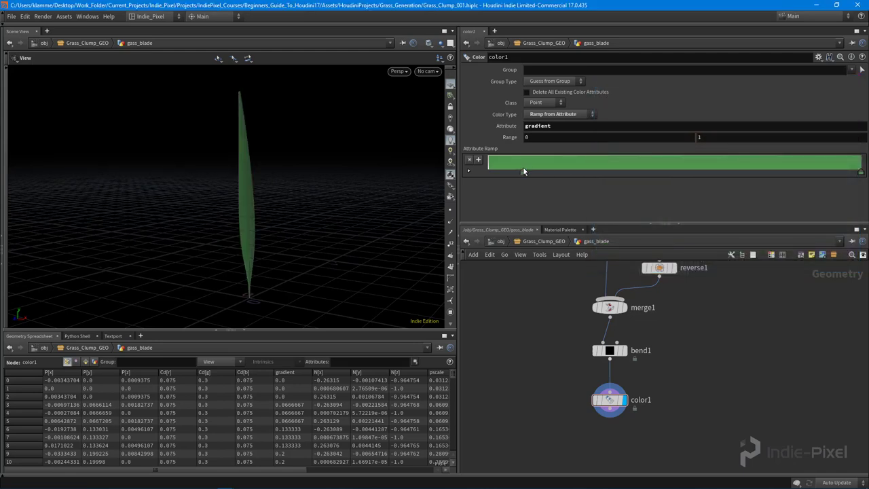
Color the ramp's start key a yellowish brown, about RGB 0.249, 0.205, 0.079
double_click(488, 172)
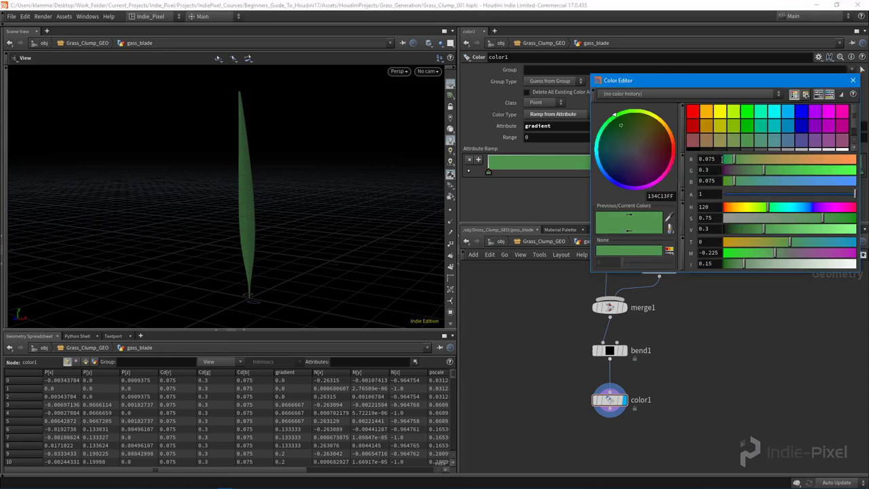
left_click(706, 142)
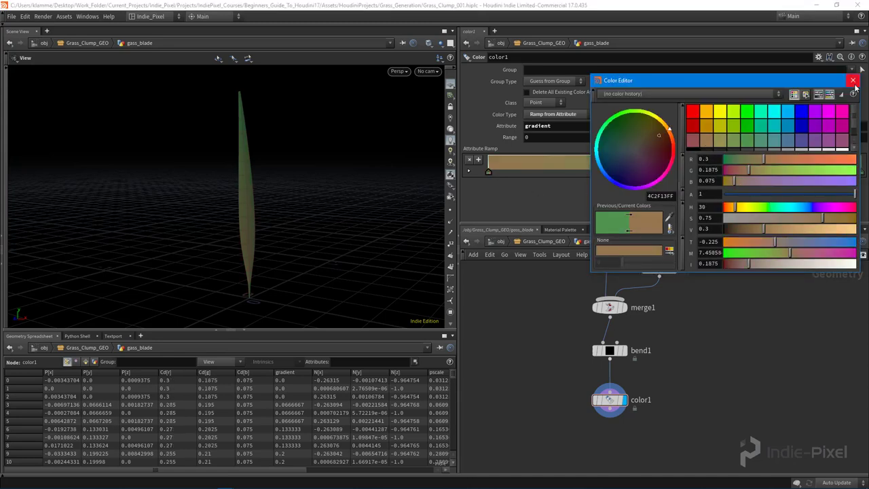
mouse_move(764, 158)
left_mouse_down()
mouse_move(774, 170)
mouse_move(751, 168)
left_mouse_up()
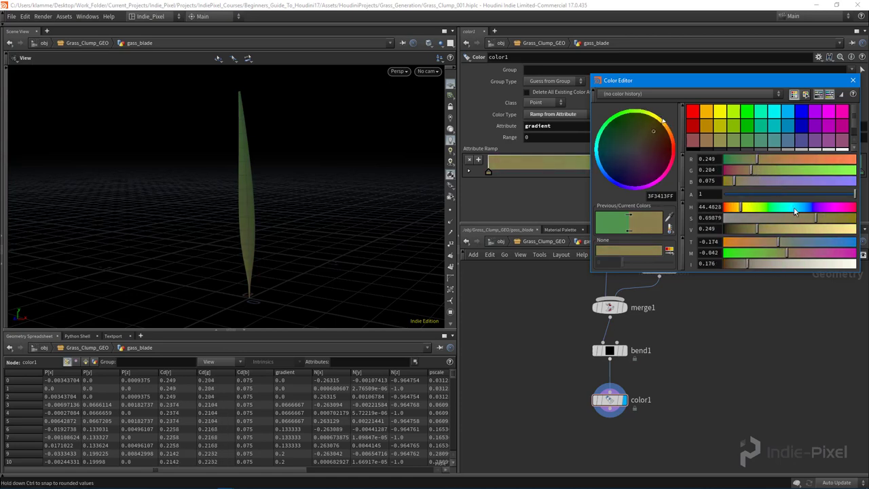
left_click_drag(814, 219, 811, 218)
left_click(853, 80)
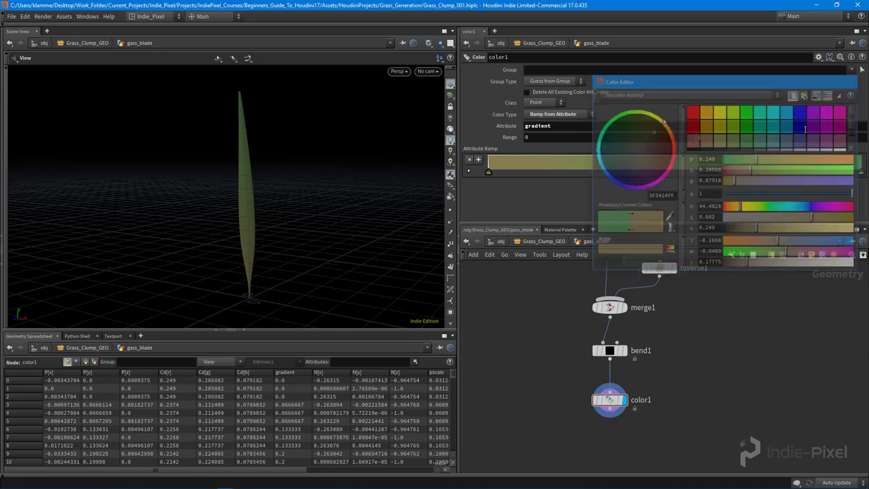
Add a green key to the ramp and place it a little under a quarter of the way from the start
left_click_drag(735, 172, 577, 171)
mouse_move(251, 283)
left_mouse_down()
mouse_move(249, 301)
mouse_move(250, 280)
left_mouse_up()
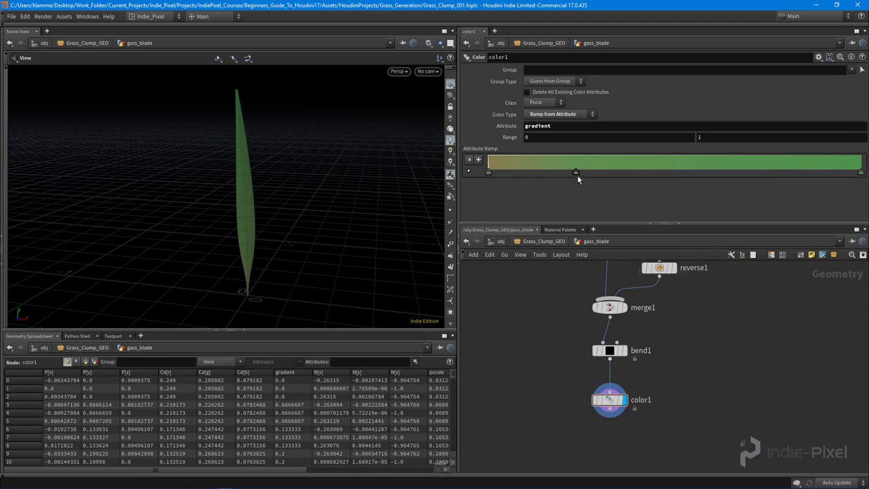
left_click_drag(576, 173, 571, 172)
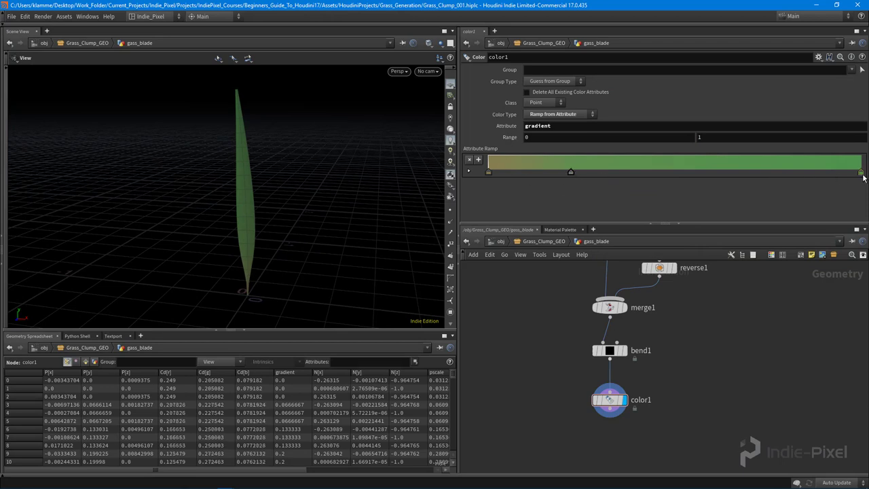
Color the ramp's end key teal green, RGB 0.075, 0.436, 0.273, and check the gradient on the blade
left_click(862, 173)
mouse_move(768, 170)
left_mouse_down()
mouse_move(780, 171)
mouse_move(760, 181)
left_mouse_up()
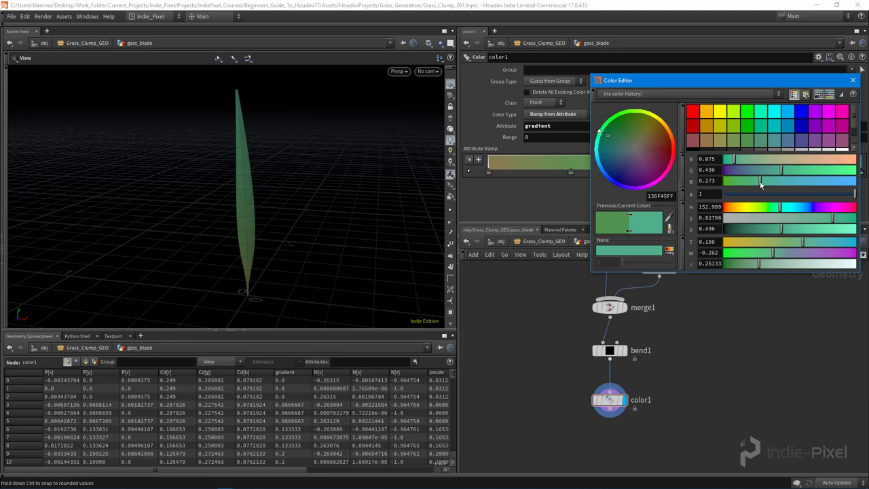
left_click(853, 81)
left_click_drag(181, 250, 172, 231)
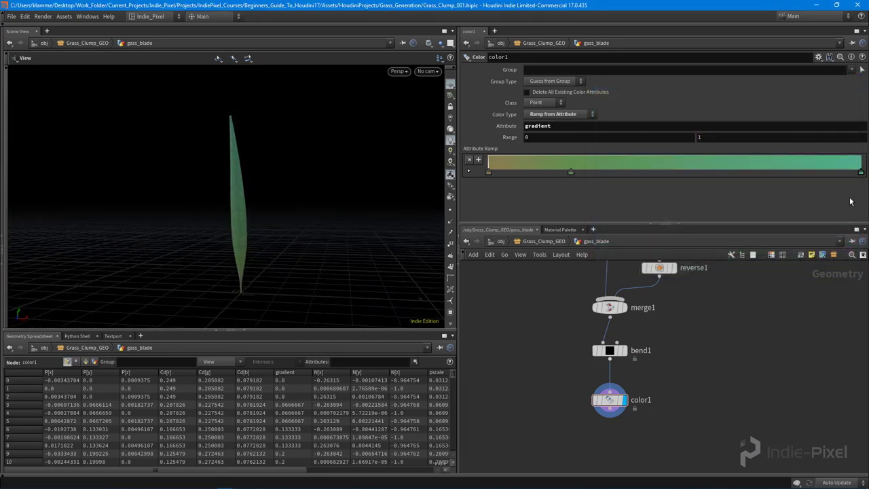
left_click_drag(329, 195, 287, 212)
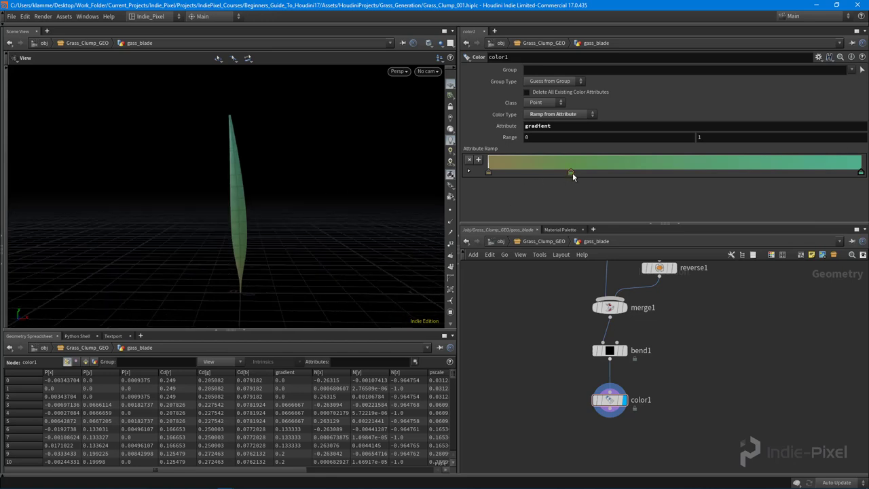
mouse_move(572, 172)
left_mouse_down()
mouse_move(655, 181)
mouse_move(558, 182)
mouse_move(572, 182)
left_mouse_up()
mouse_move(303, 229)
left_mouse_down()
mouse_move(228, 224)
mouse_move(292, 235)
left_mouse_up()
Increase main_line's number of points to 34 and check the denser blade
middle_click_drag(746, 330, 728, 485)
left_click(660, 292)
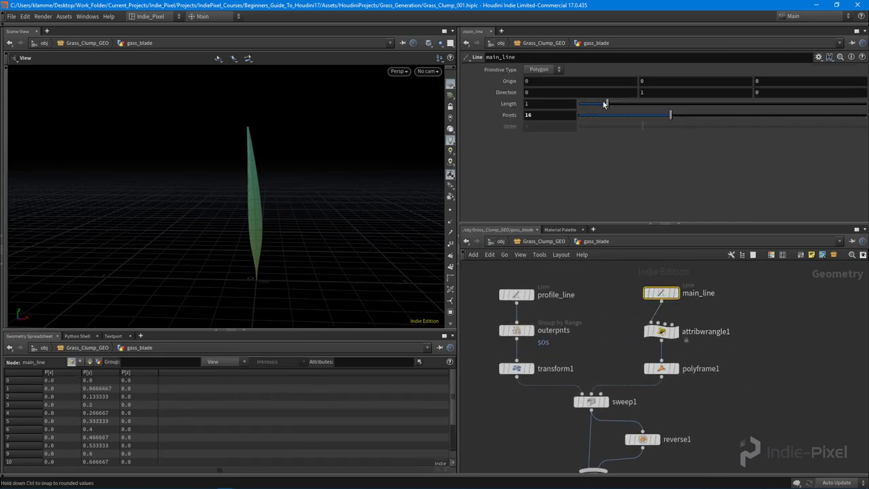
left_click_drag(671, 117, 725, 116)
left_click_drag(299, 187, 292, 204)
left_click_drag(727, 117, 776, 122)
left_click_drag(421, 197, 258, 234)
Enlarge the network editor and bring the whole blade node chain into view
left_click_drag(716, 224, 716, 151)
middle_click_drag(722, 353, 755, 265)
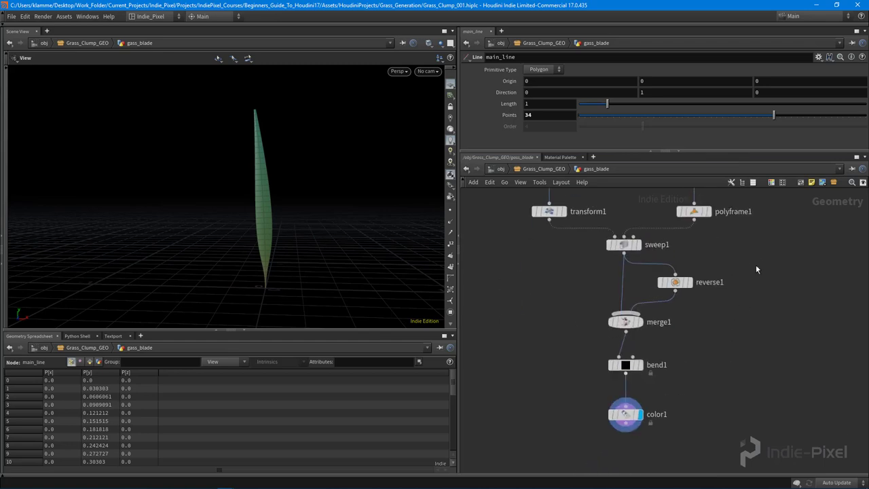
scroll(753, 298, "down", 3)
left_click_drag(679, 369, 680, 363)
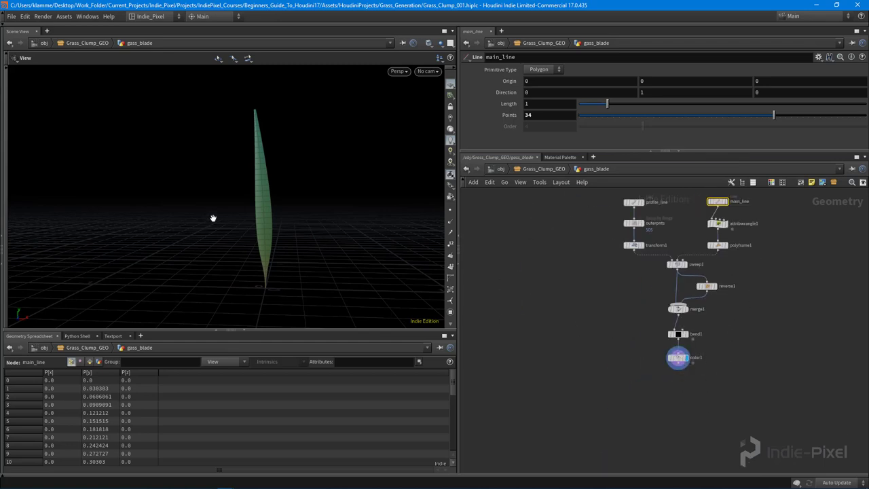
Examine the blade and its base at the origin in the perspective and front views
left_click_drag(268, 218, 405, 300)
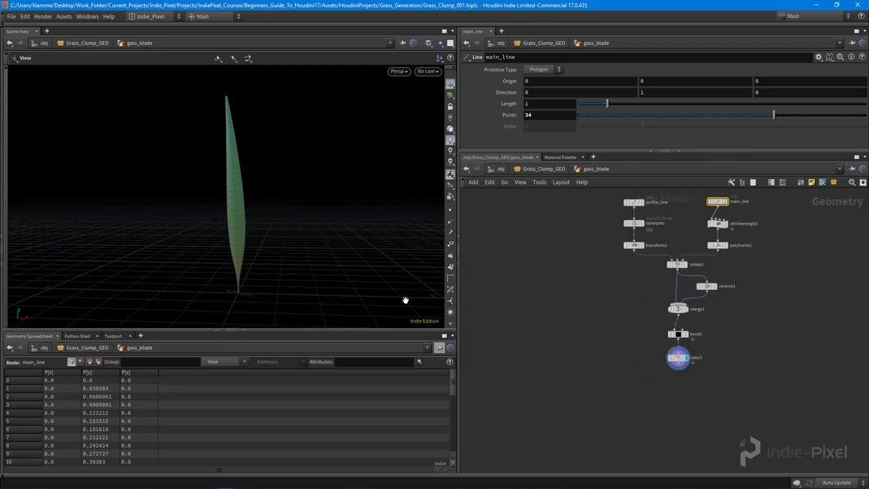
left_click_drag(241, 232, 256, 271)
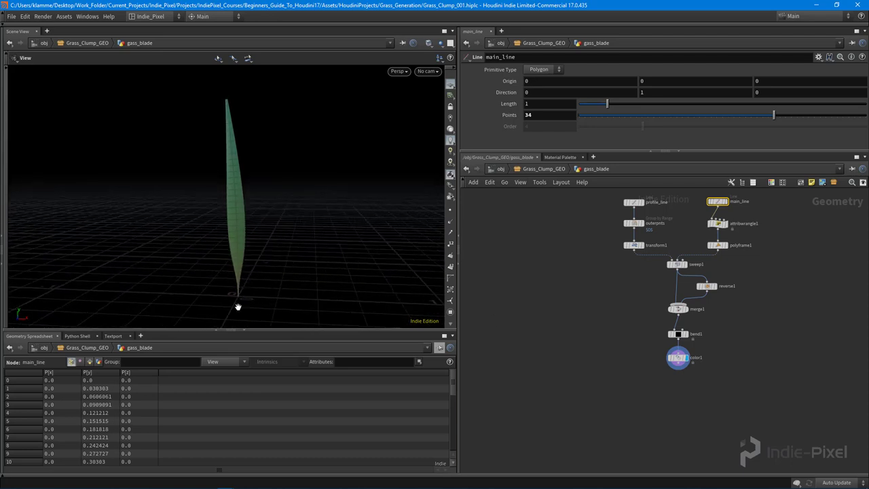
left_click_drag(236, 299, 241, 300)
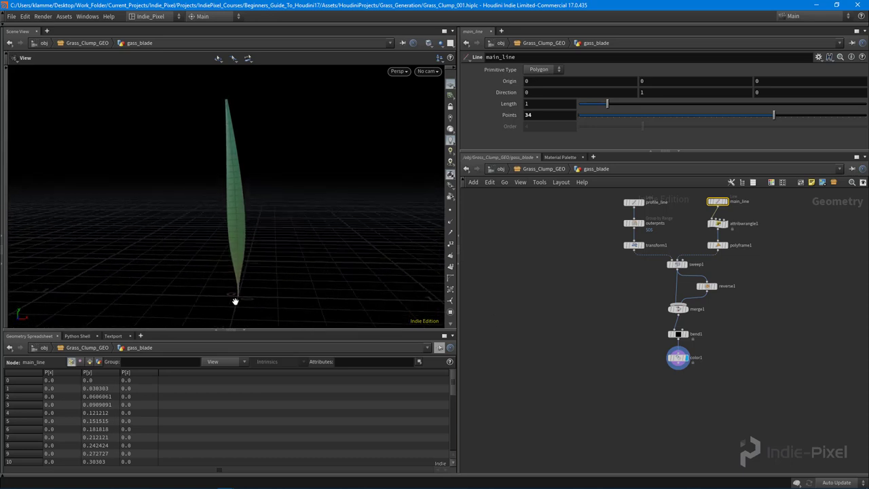
left_click_drag(372, 152, 361, 178)
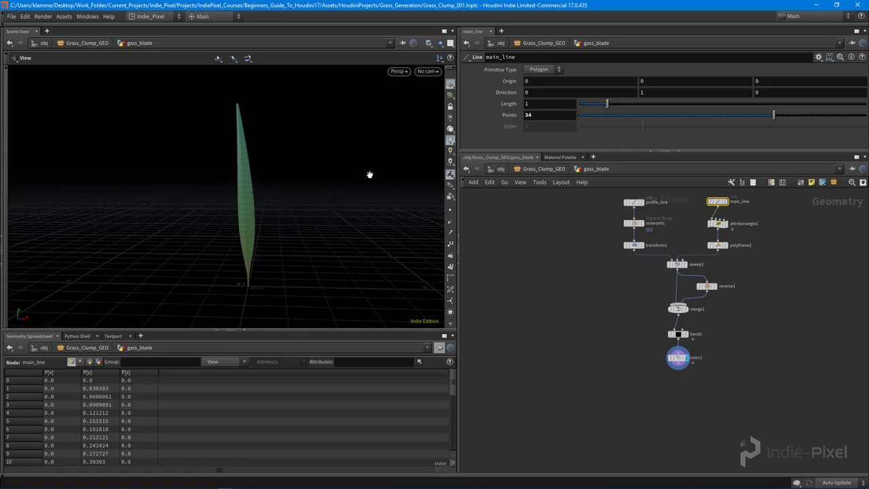
key("space+3")
scroll(311, 204, "down", 2)
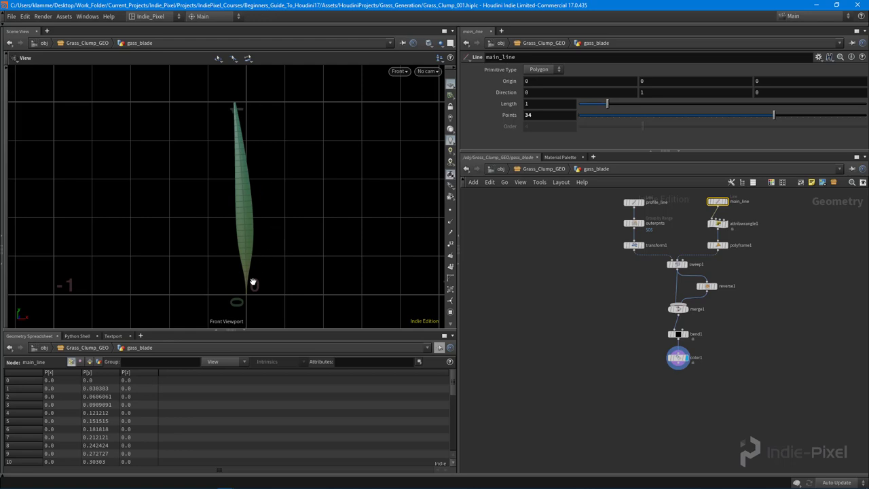
key("space+1")
left_click_drag(305, 248, 261, 252)
Add a Null node beneath color1 and connect color1's output to it
scroll(661, 360, "up", 5)
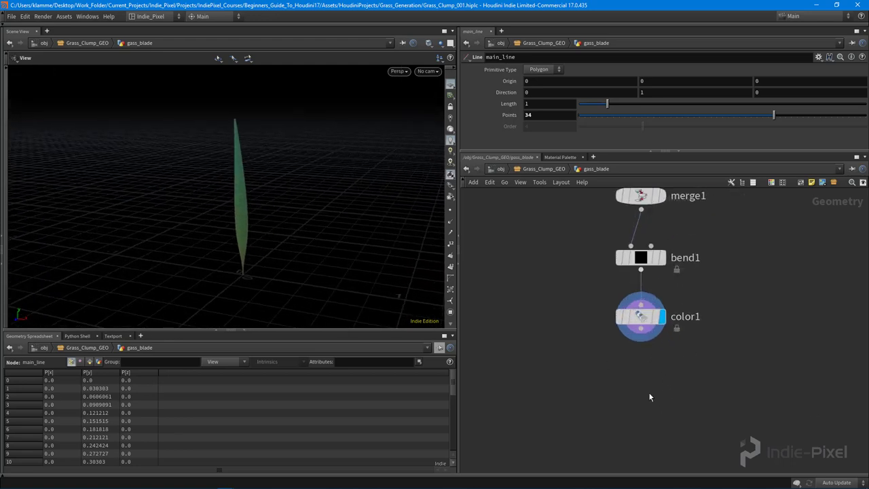
key("Tab")
mouse_move(651, 385)
type("null")
key("Return")
left_click(641, 391)
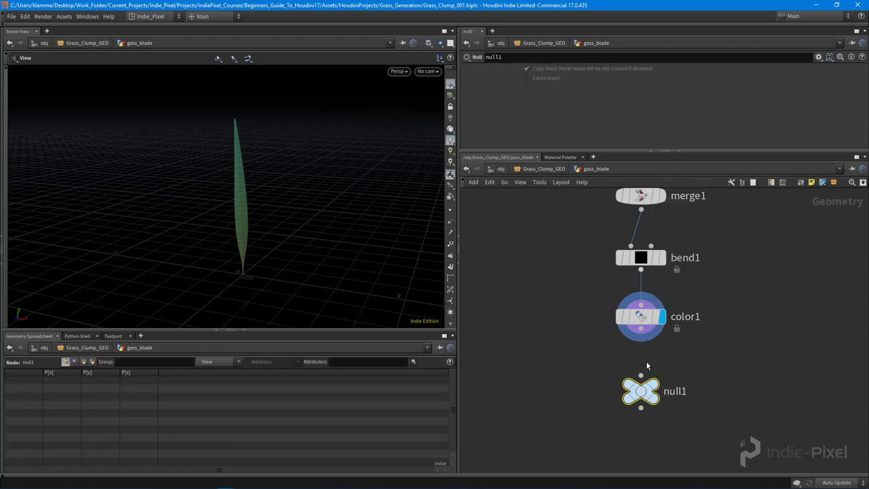
left_click_drag(643, 334, 685, 399)
Rename the Null node OUT_BLADE_GEO and display it
double_click(684, 392)
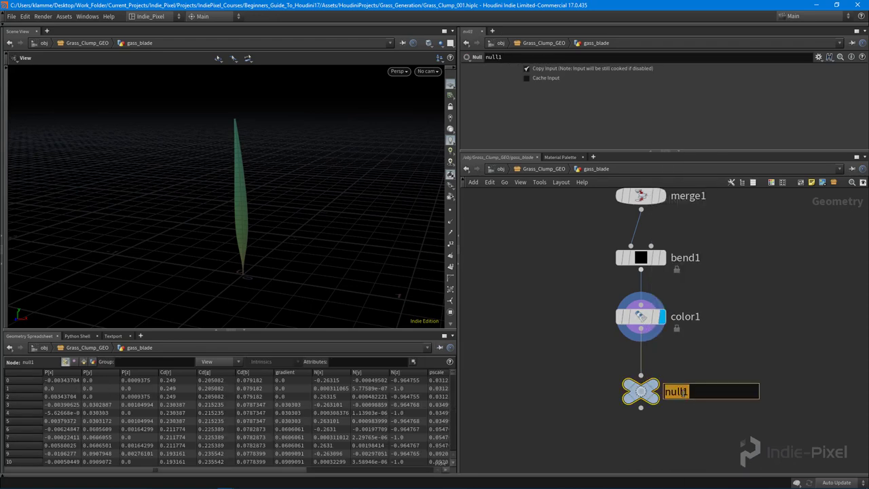
type("OUT_Blade_GEO")
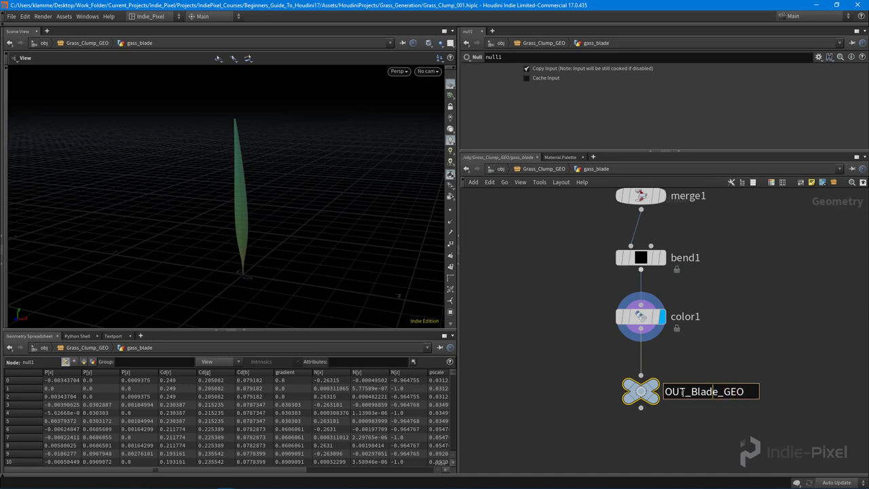
key("BackSpace")
key("BackSpace")
key("BackSpace")
key("BackSpace")
type("LADE")
key("Return")
left_click(656, 390)
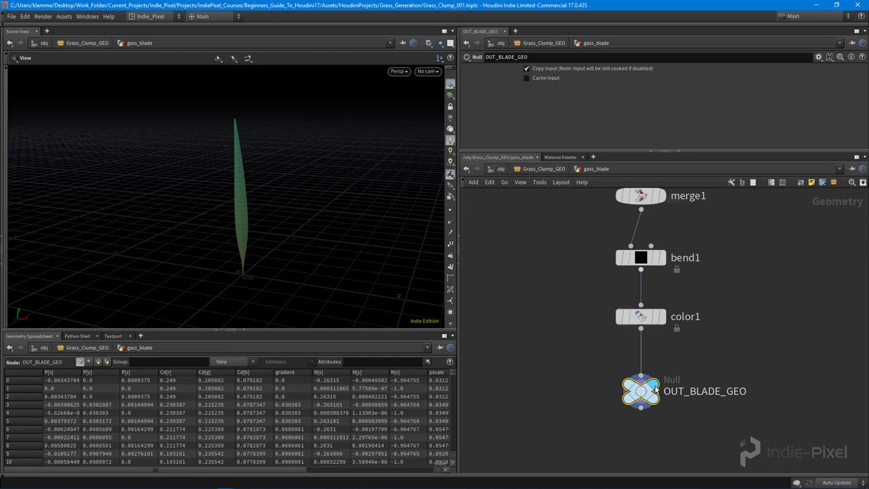
Go up to the Grass_Clump_GEO level and select the grass_texture_sheet geometry node
scroll(681, 336, "down", 6)
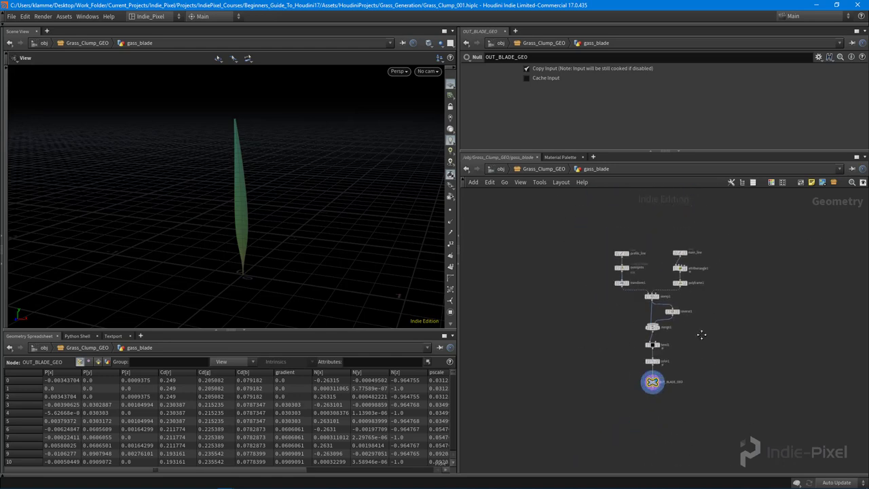
key("u")
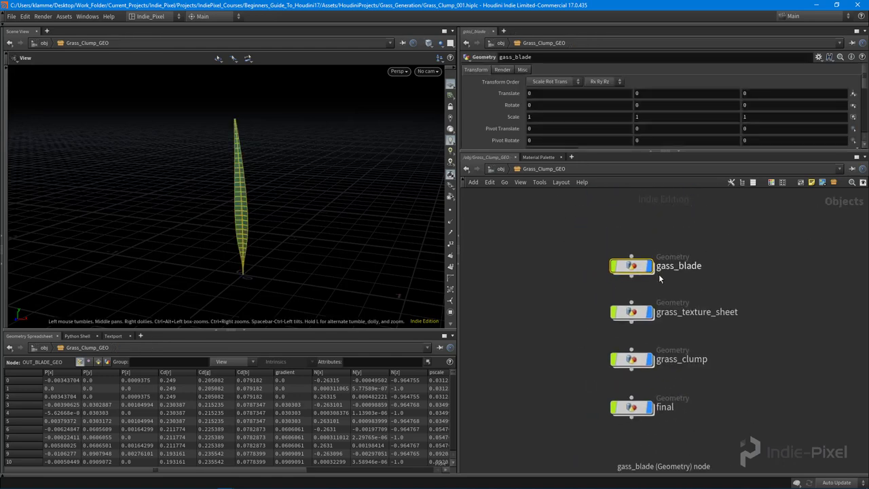
left_click_drag(596, 311, 752, 328)
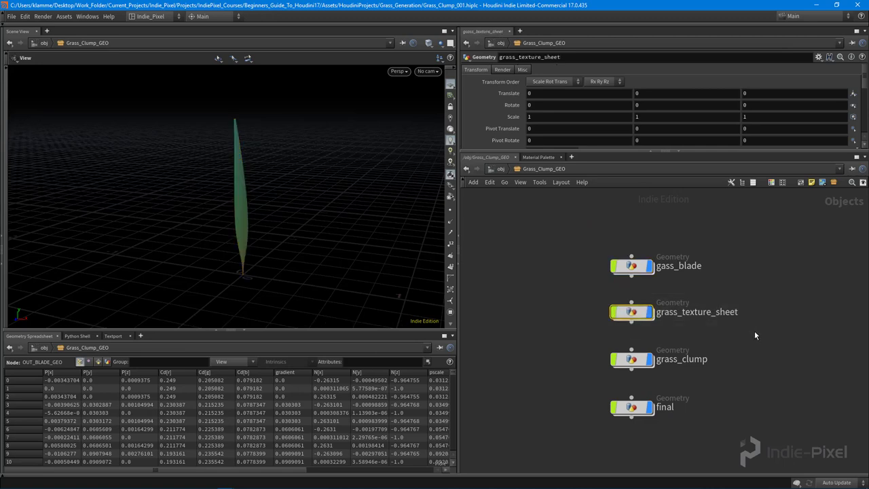